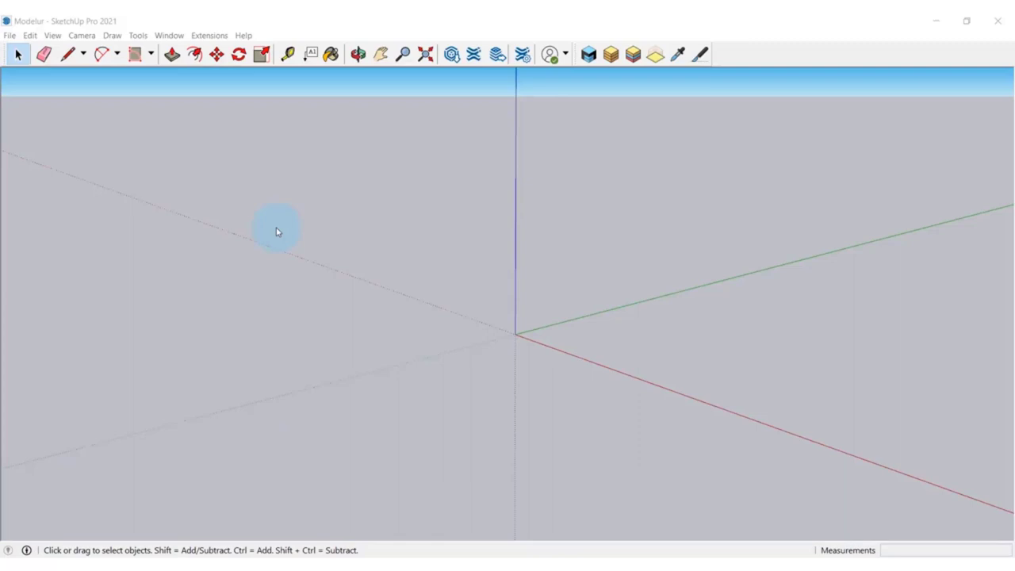
# Step: Open the Import window and check the file type list, leaving it on AutoCAD Files (*.dwg, *.dxf)
pyautogui.click(10, 37)
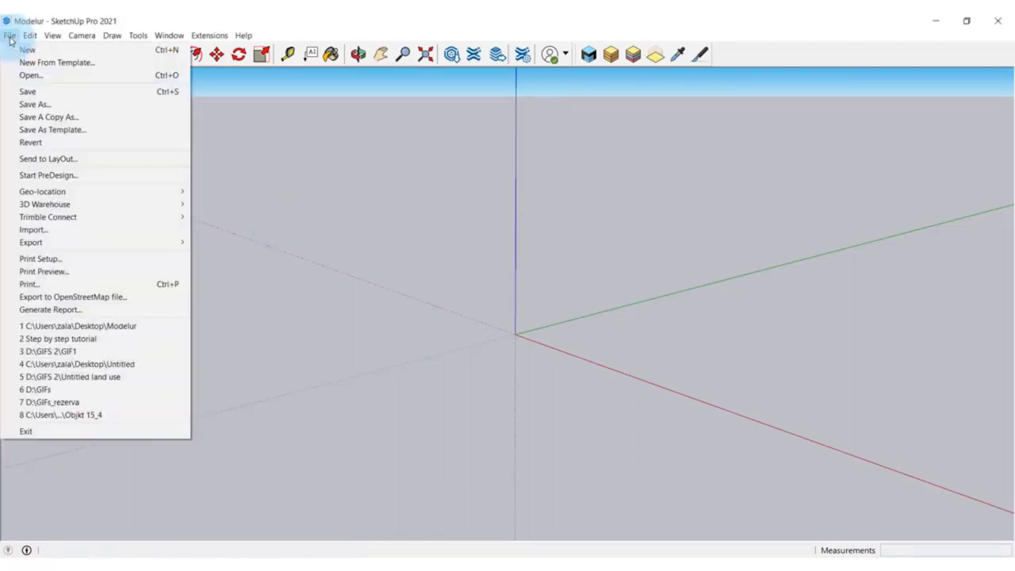
pyautogui.click(63, 229)
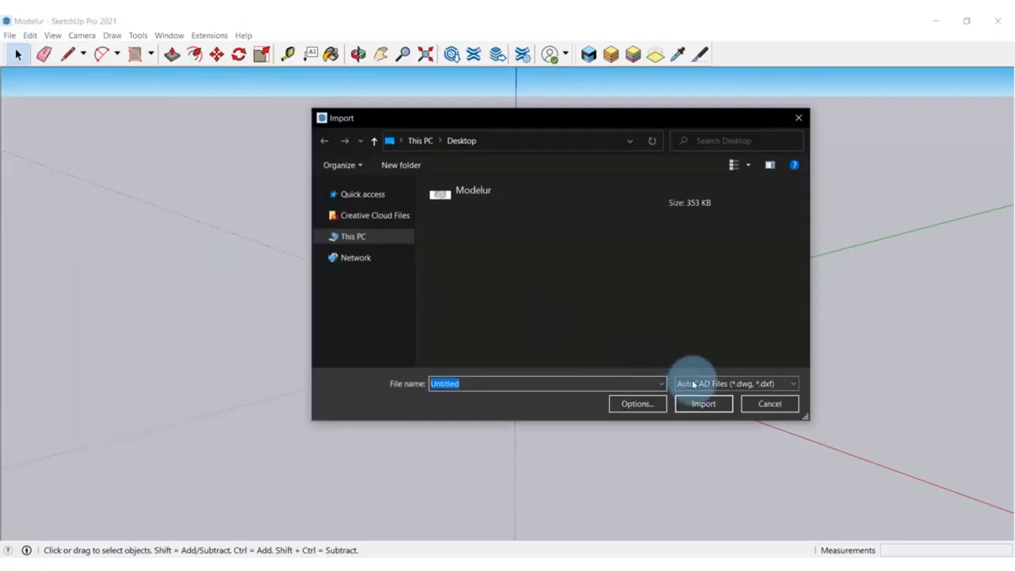
pyautogui.click(695, 385)
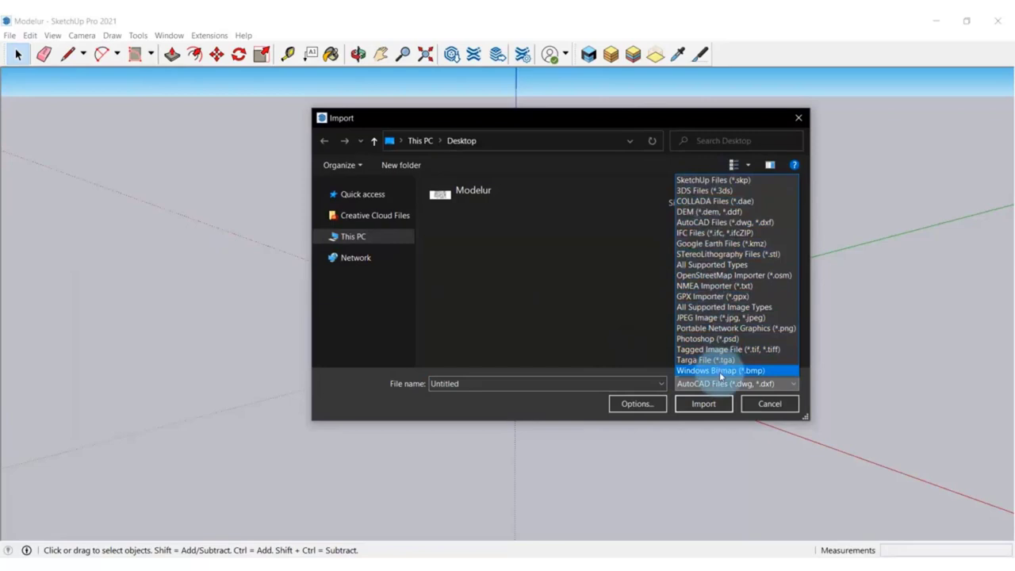
pyautogui.click(473, 194)
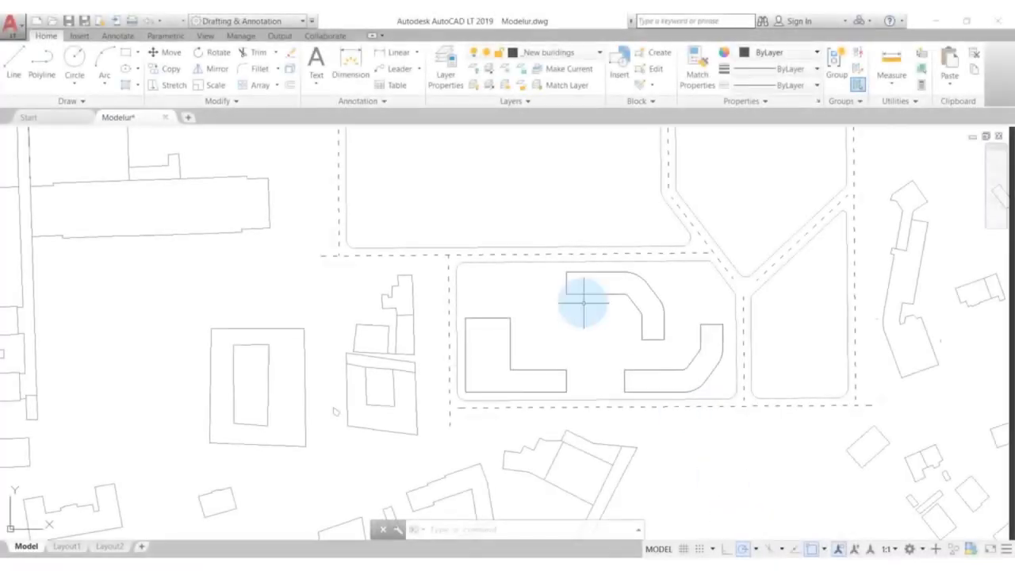
pyautogui.scroll(-8, 583, 301)
pyautogui.scroll(5, 573, 283)
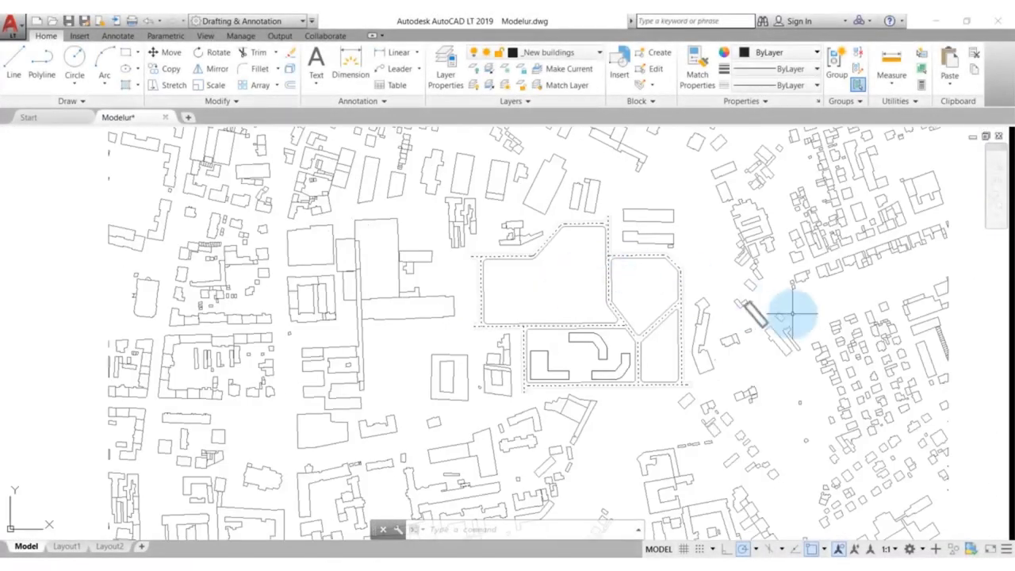
pyautogui.moveTo(793, 315)
pyautogui.mouseDown(button='middle')
pyautogui.moveTo(732, 222)
pyautogui.moveTo(750, 219)
pyautogui.moveTo(885, 281)
pyautogui.moveTo(895, 305)
pyautogui.moveTo(856, 323)
pyautogui.mouseUp(button='middle')
pyautogui.scroll(3, 786, 340)
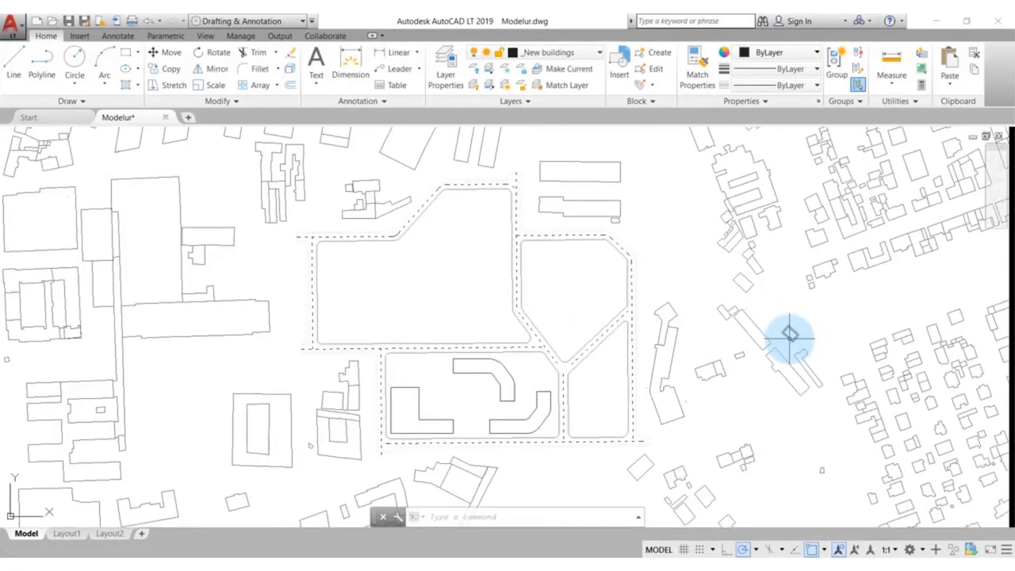
pyautogui.moveTo(789, 334)
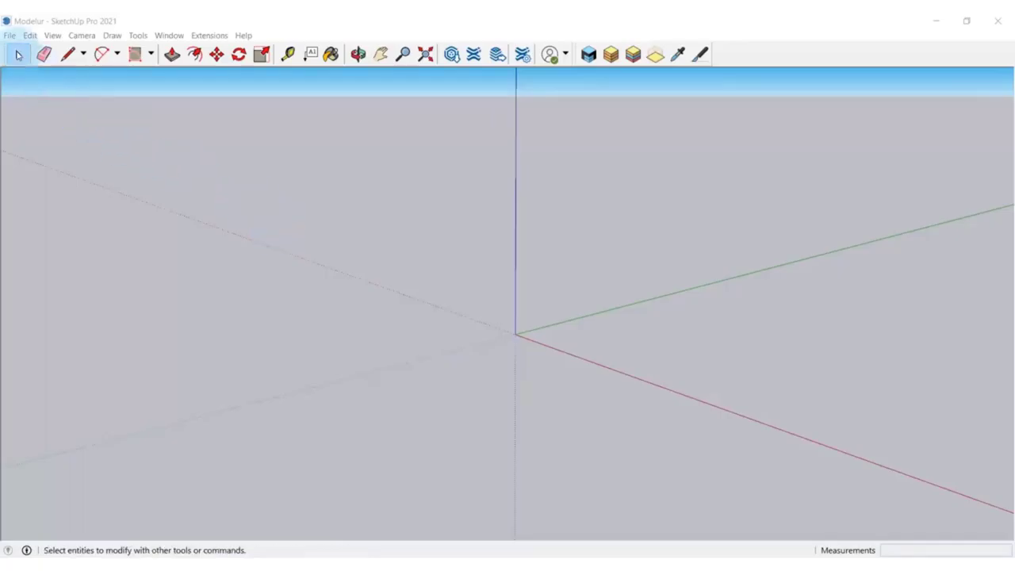
# Step: Import the Modelur drawing with the import units kept in Meters
pyautogui.click(9, 36)
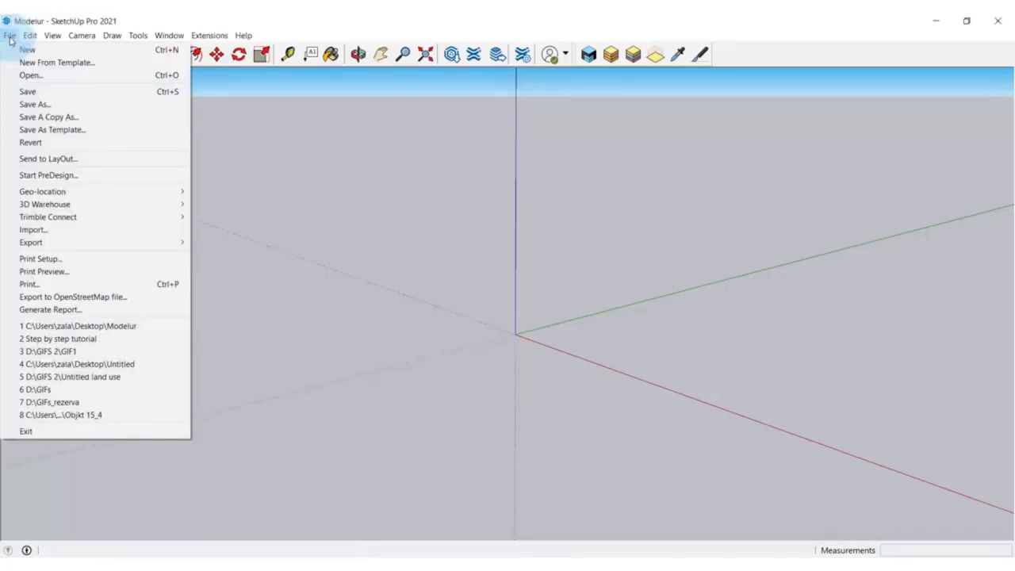
pyautogui.click(63, 229)
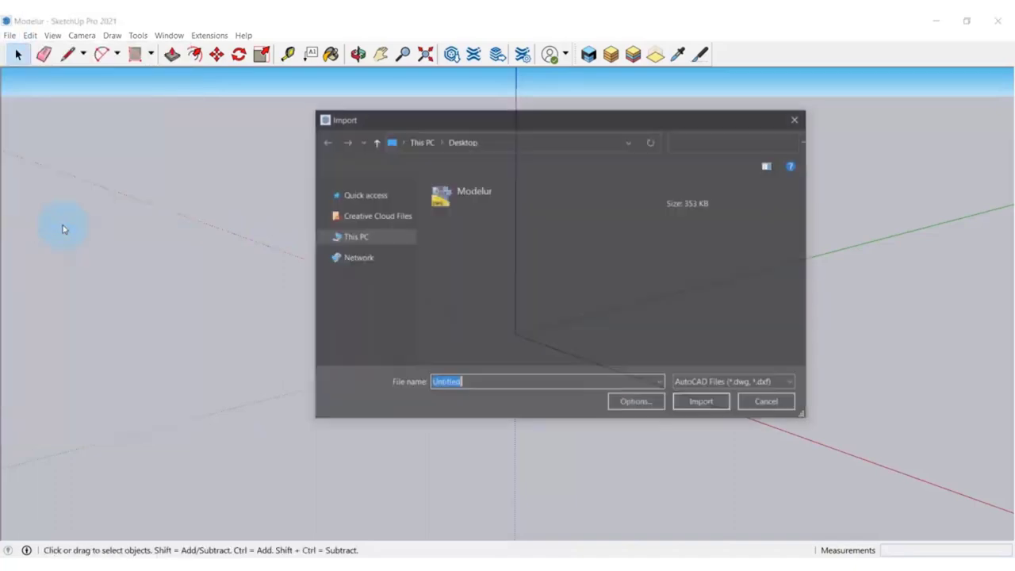
pyautogui.click(491, 201)
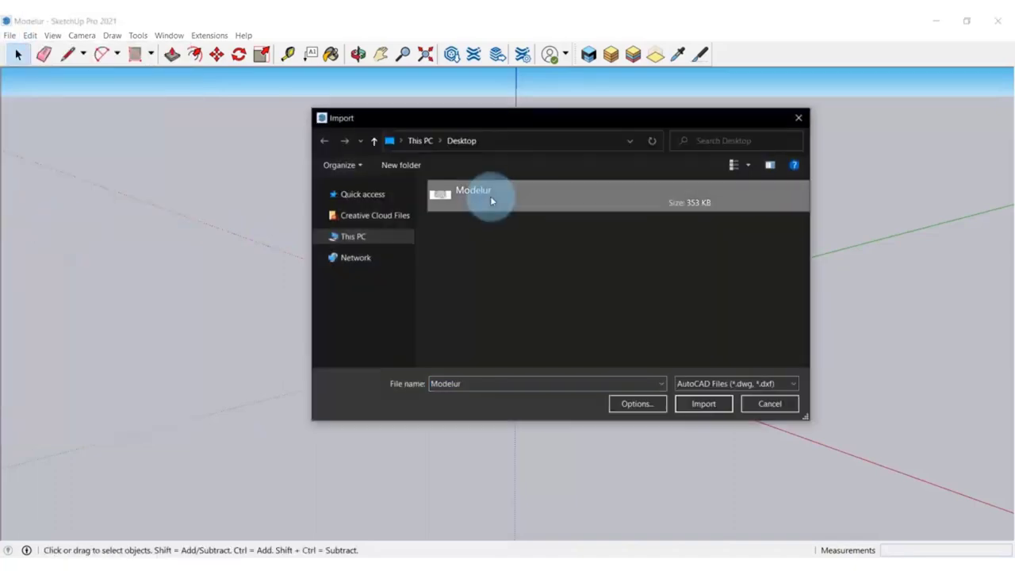
pyautogui.click(634, 406)
pyautogui.click(587, 362)
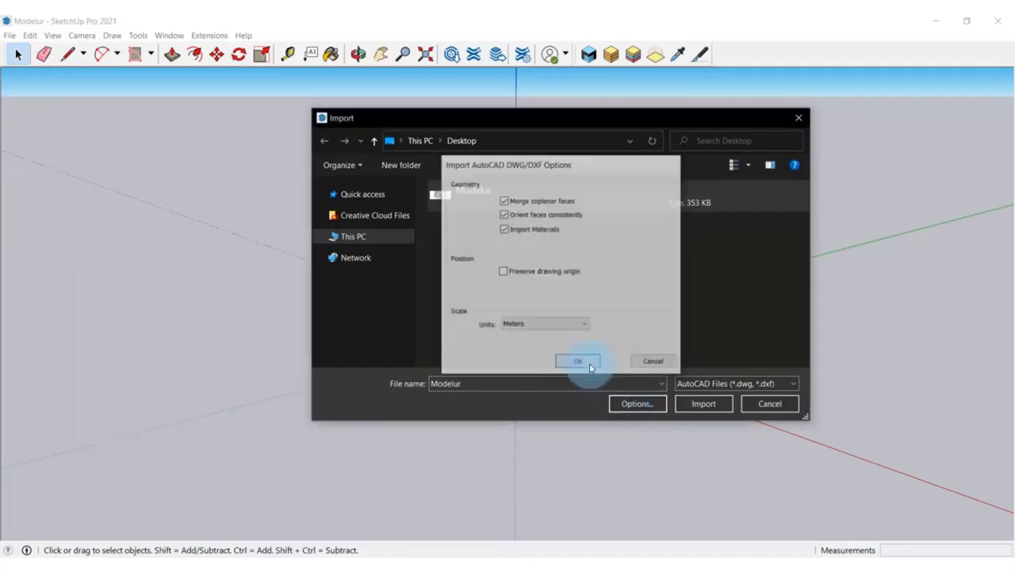
pyautogui.click(694, 408)
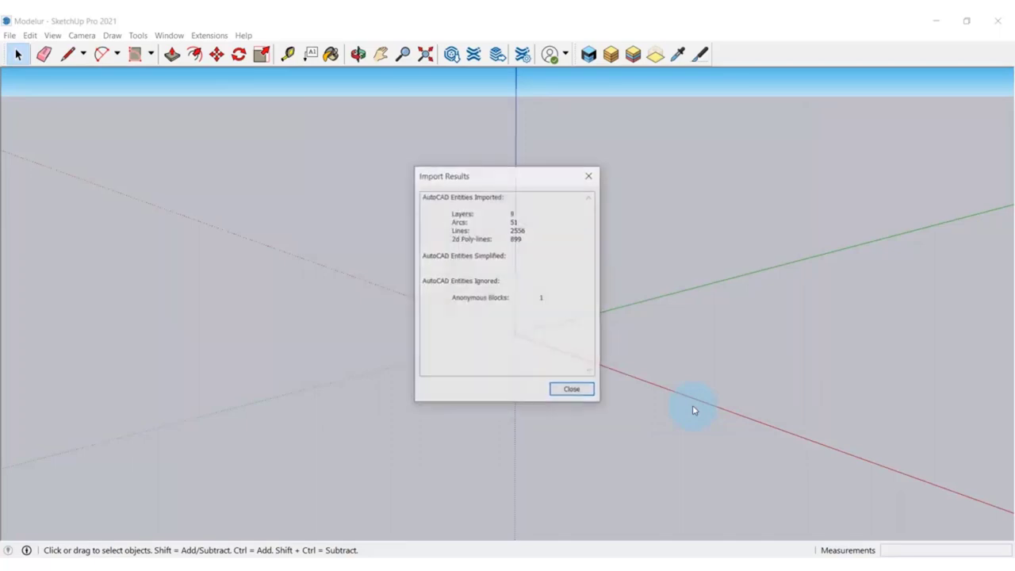
# Step: Dismiss the import results and explode the imported Modelur linework into edges
pyautogui.click(581, 389)
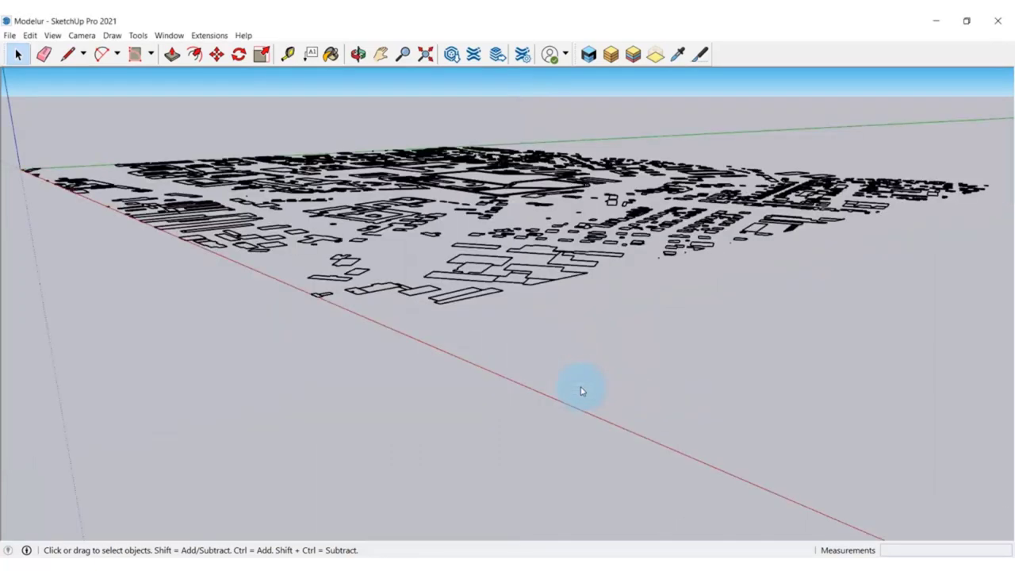
pyautogui.scroll(-5, 581, 389)
pyautogui.moveTo(623, 283); pyautogui.dragTo(124, 415, button='middle')
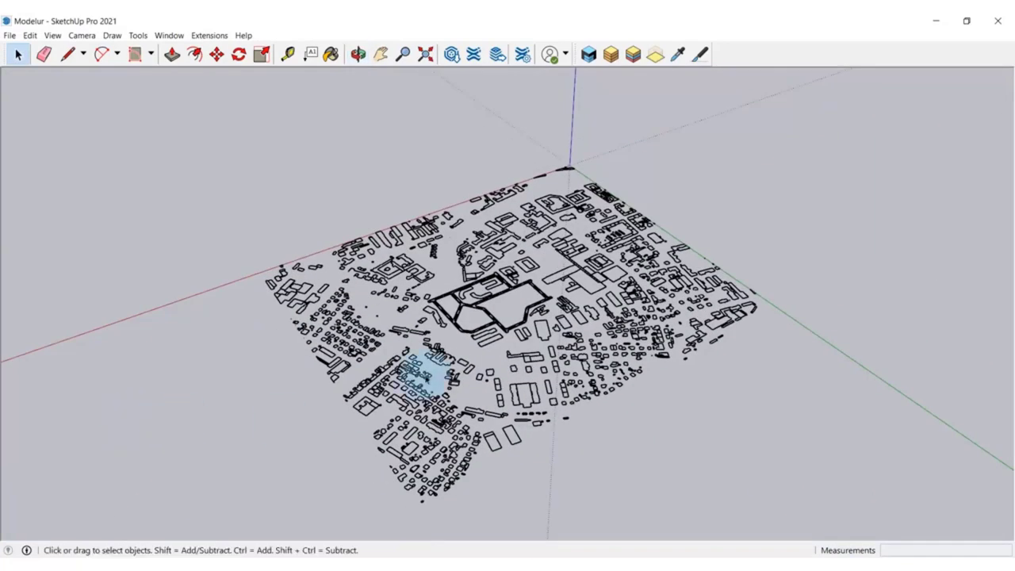
pyautogui.click(428, 371)
pyautogui.rightClick(428, 374)
pyautogui.click(481, 194)
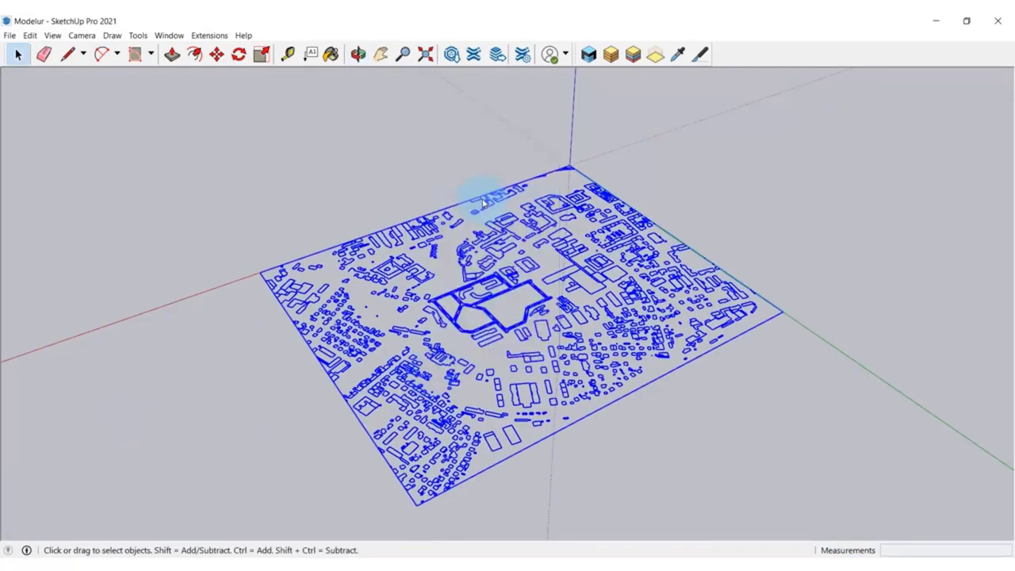
# Step: Select single building edges to confirm the linework is now separate edges
pyautogui.scroll(5, 451, 344)
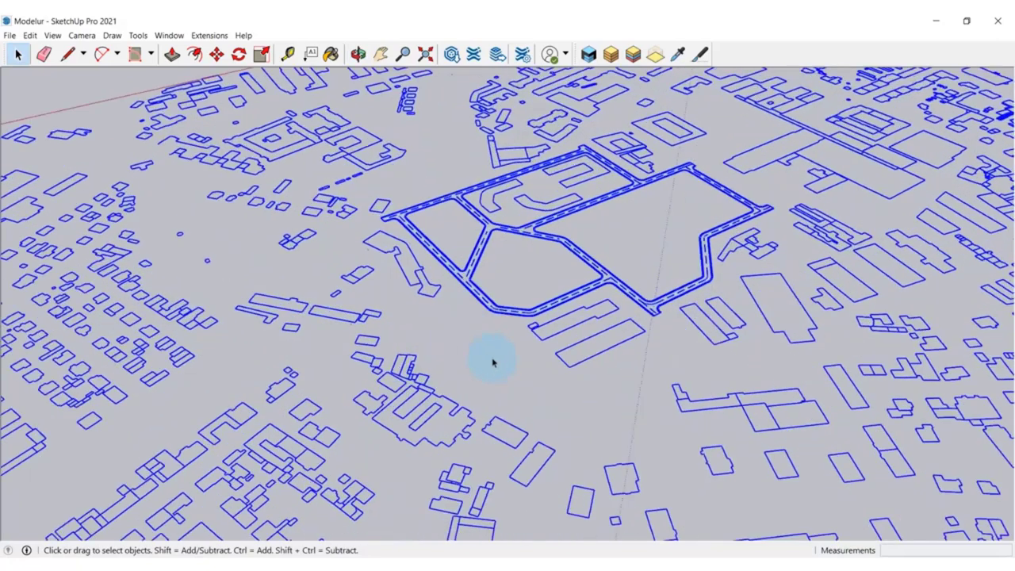
pyautogui.click(542, 378)
pyautogui.click(584, 344)
pyautogui.click(574, 315)
pyautogui.click(600, 313)
pyautogui.click(600, 313)
pyautogui.scroll(-6, 600, 313)
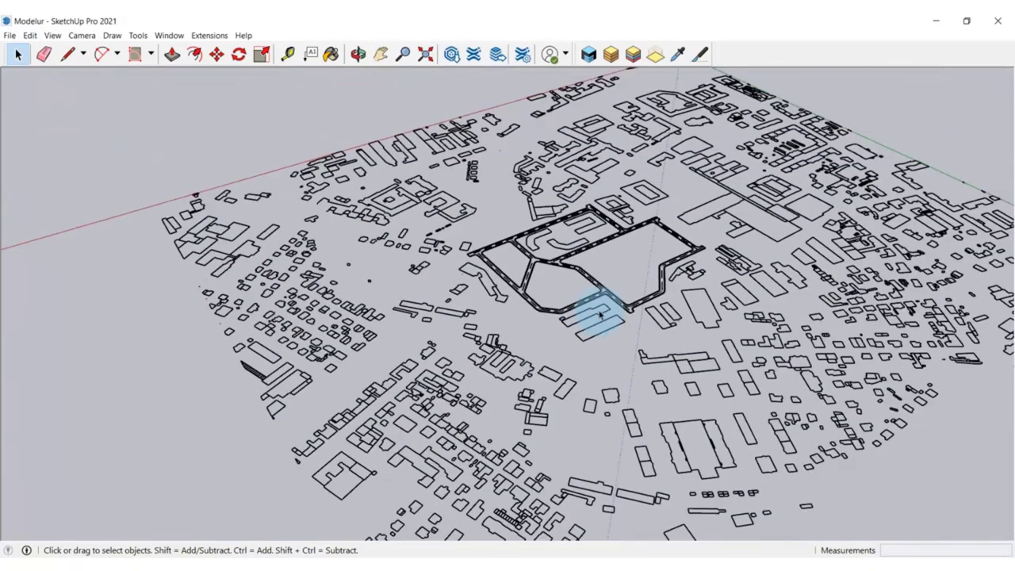
pyautogui.scroll(5, 786, 256)
pyautogui.scroll(2, 787, 256)
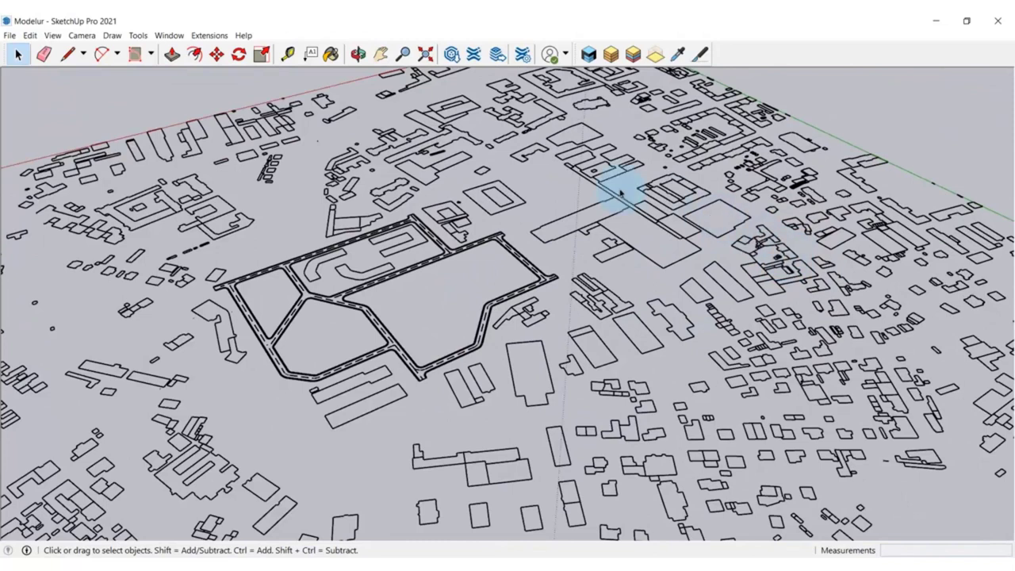
# Step: Show the Default Tray with the Tags panel
pyautogui.click(179, 38)
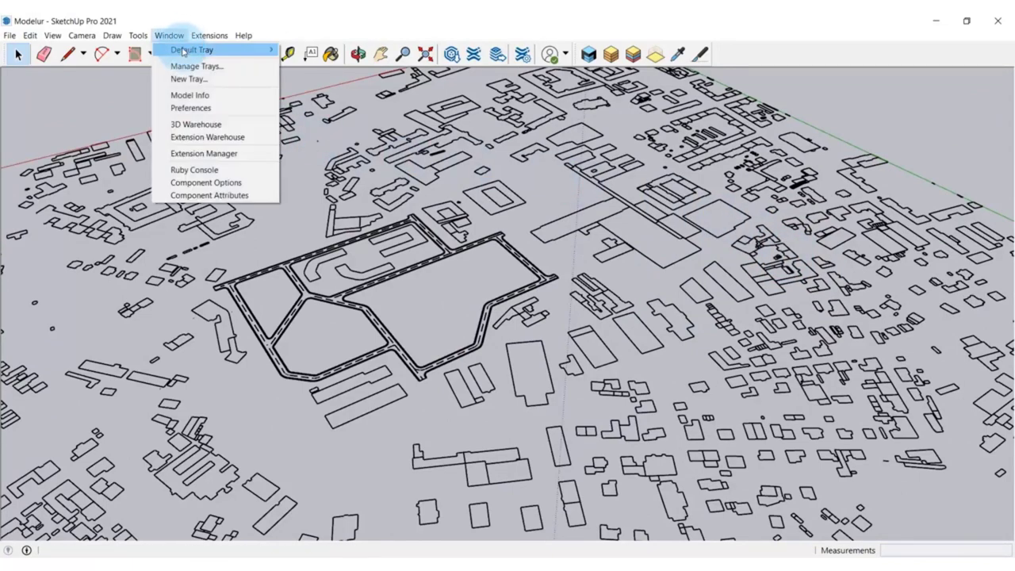
pyautogui.moveTo(184, 49)
pyautogui.click(307, 49)
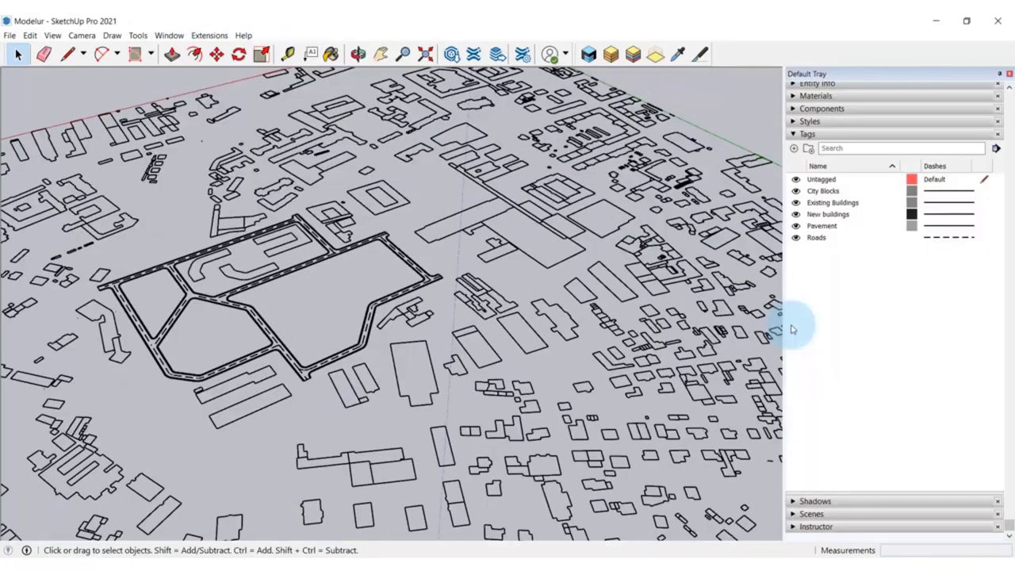
# Step: Hide the Roads, Pavement, New buildings and Existing Buildings tags
pyautogui.click(802, 238)
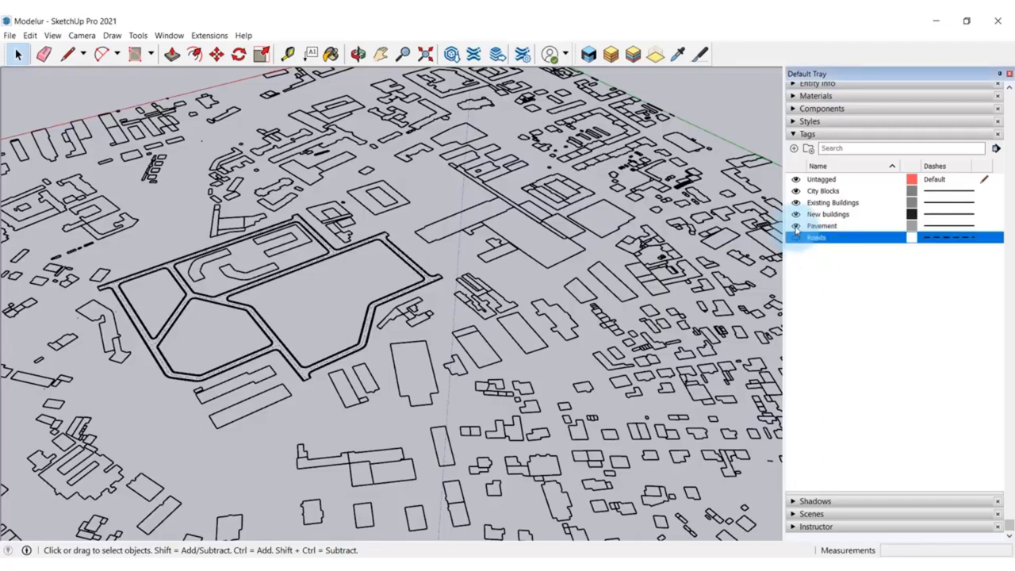
pyautogui.click(795, 237)
pyautogui.click(795, 226)
pyautogui.click(796, 214)
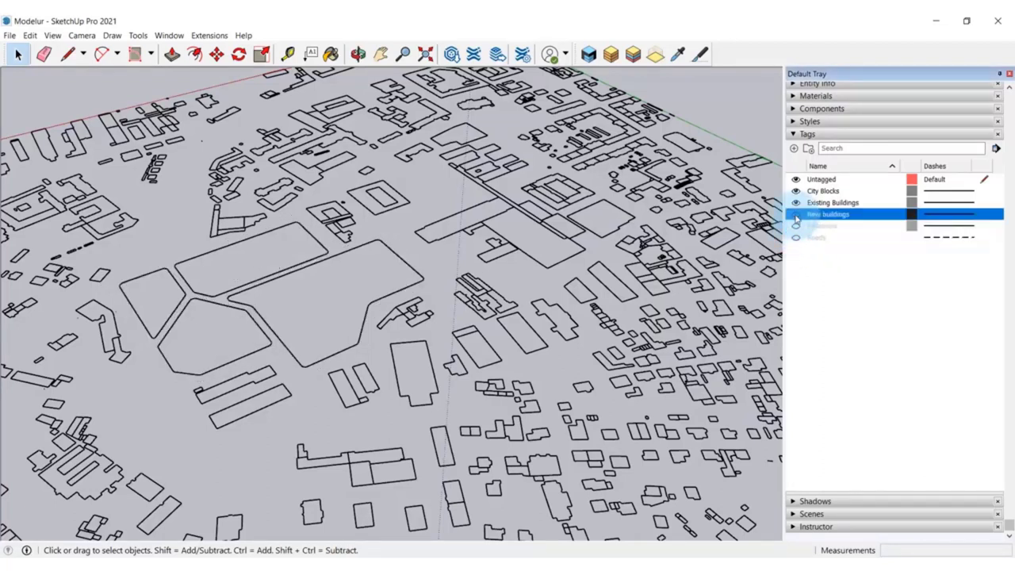
pyautogui.click(796, 203)
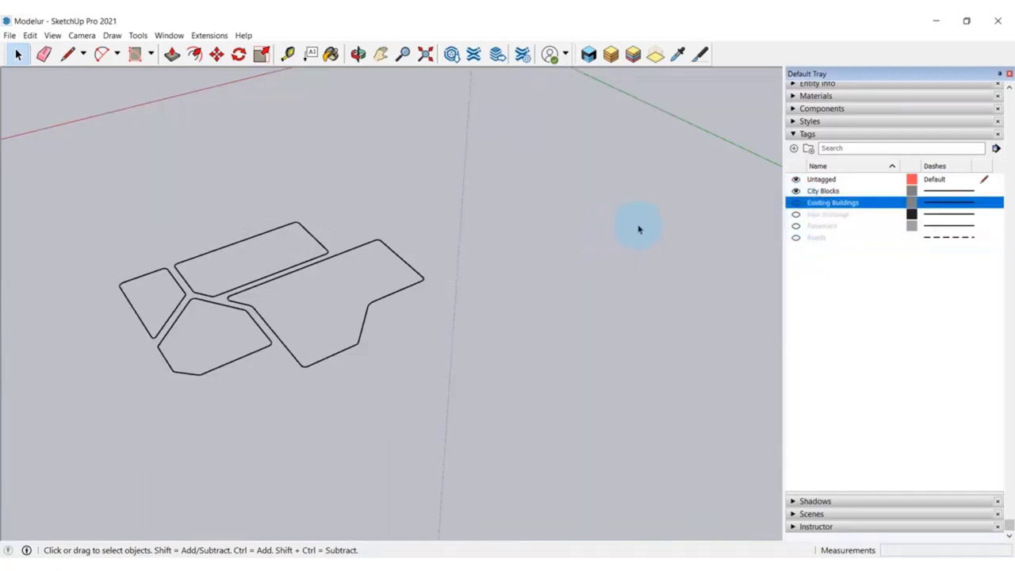
pyautogui.moveTo(663, 228); pyautogui.dragTo(563, 359, button='middle')
pyautogui.scroll(-2, 647, 340)
pyautogui.scroll(1, 544, 346)
pyautogui.scroll(1, 544, 346)
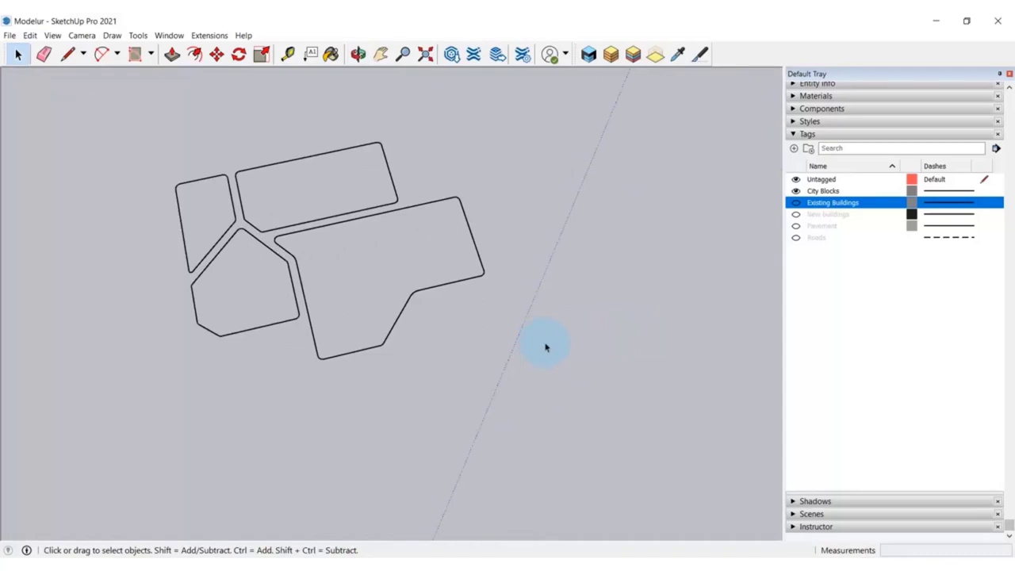
# Step: Initialize Modelur, select all four block outlines and convert them to City Blocks
pyautogui.click(588, 54)
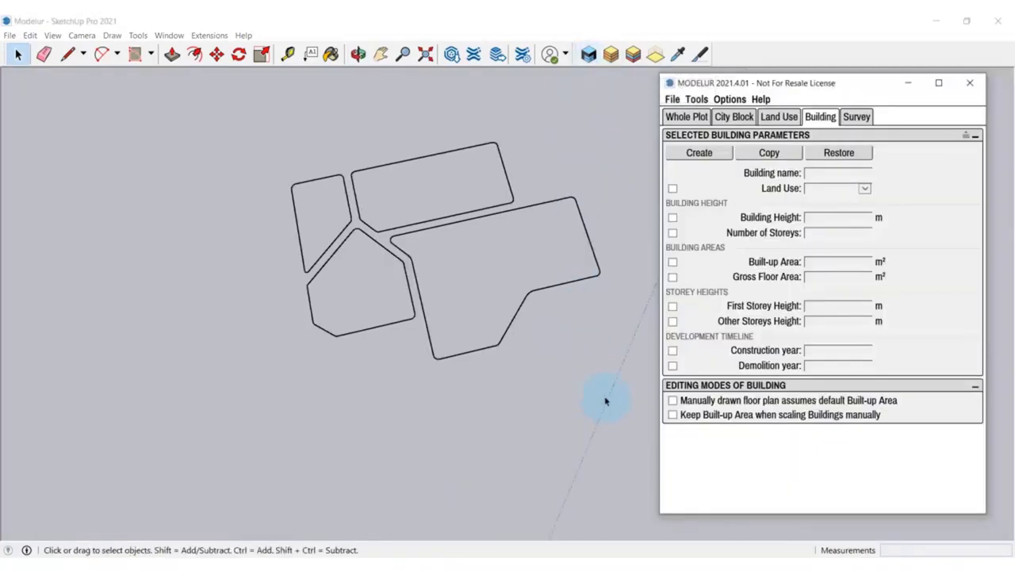
pyautogui.scroll(1, 580, 179)
pyautogui.scroll(1, 567, 344)
pyautogui.moveTo(626, 531); pyautogui.dragTo(127, 121)
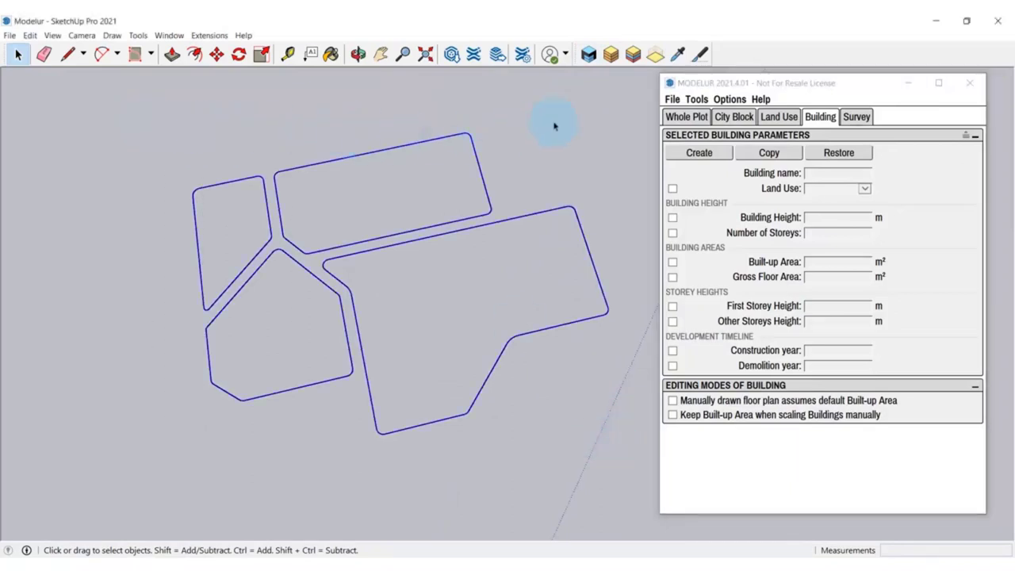
pyautogui.click(653, 56)
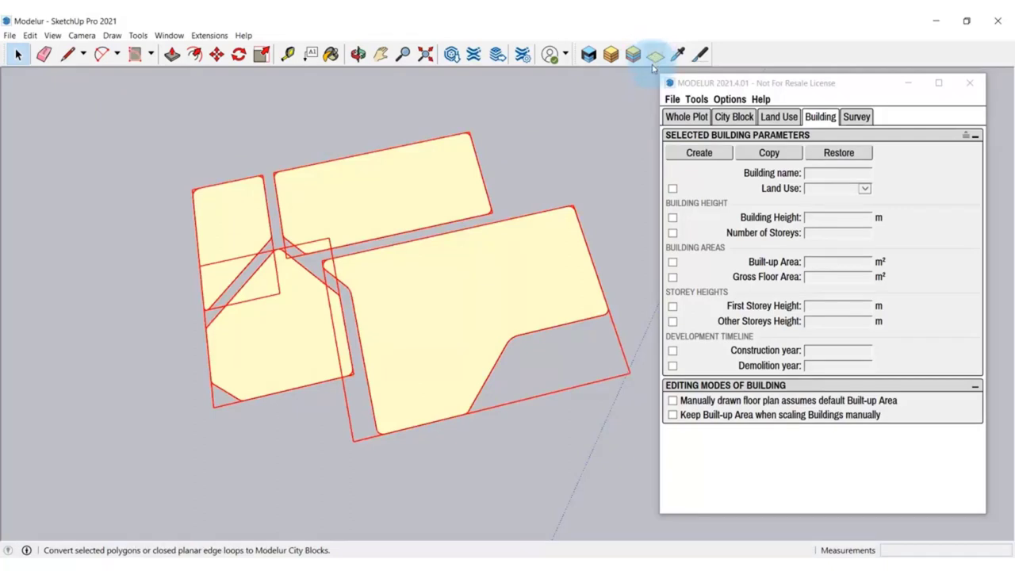
pyautogui.click(599, 176)
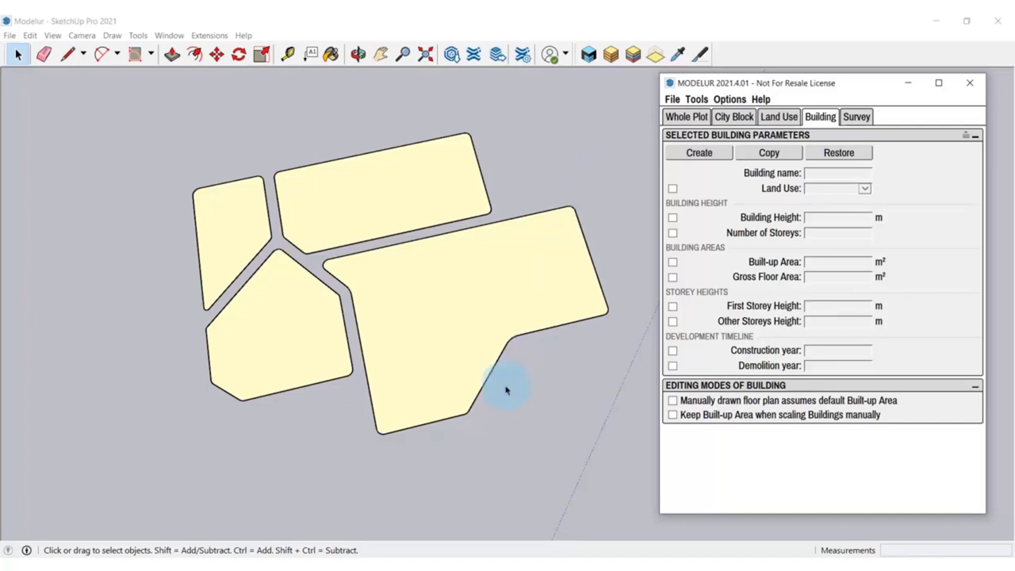
pyautogui.moveTo(509, 389); pyautogui.dragTo(517, 277, button='middle')
pyautogui.scroll(-8, 519, 280)
# Step: Draw a closed four-sided plot with the Line tool and convert it into a Modelur City Block
pyautogui.scroll(-2, 524, 317)
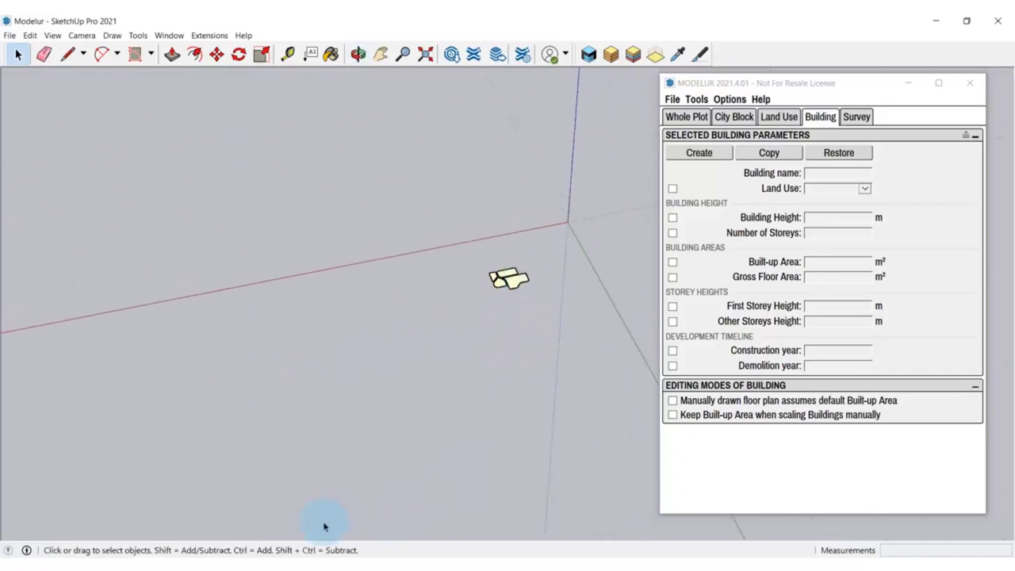
pyautogui.scroll(5, 294, 524)
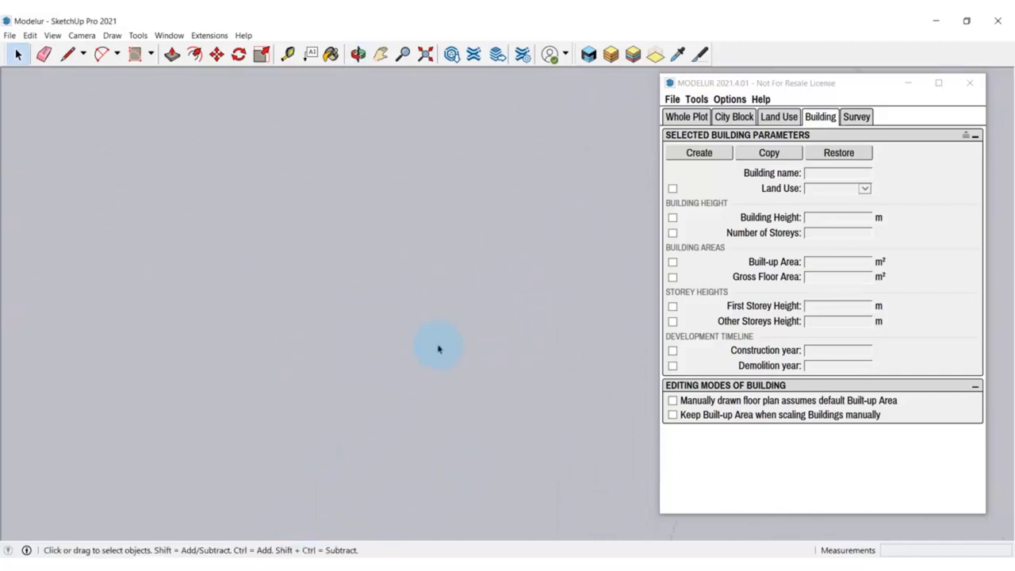
pyautogui.click(67, 54)
pyautogui.click(223, 267)
pyautogui.click(317, 250)
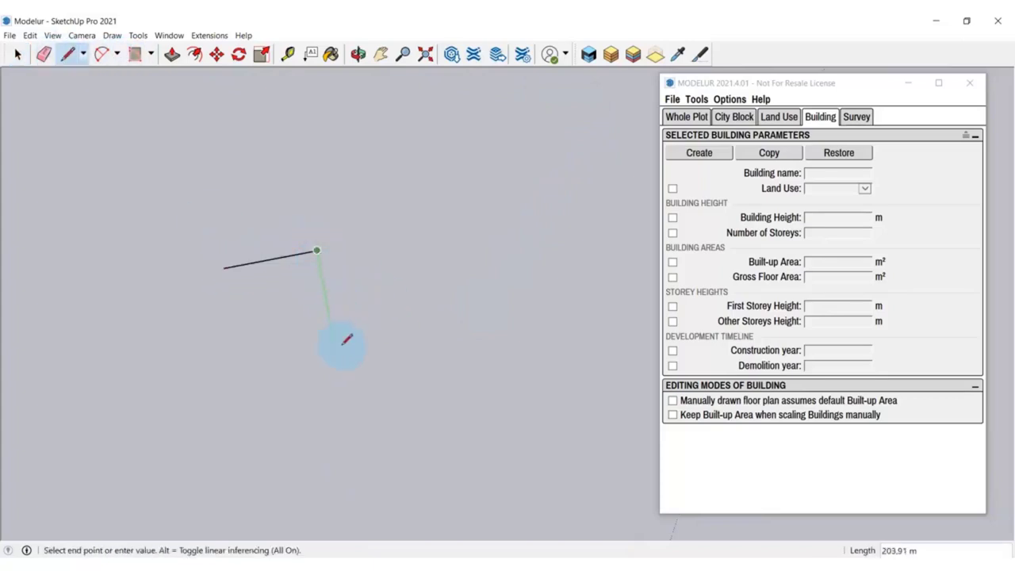
pyautogui.click(337, 354)
pyautogui.click(191, 386)
pyautogui.click(224, 267)
pyautogui.scroll(1, 209, 285)
pyautogui.press('space')
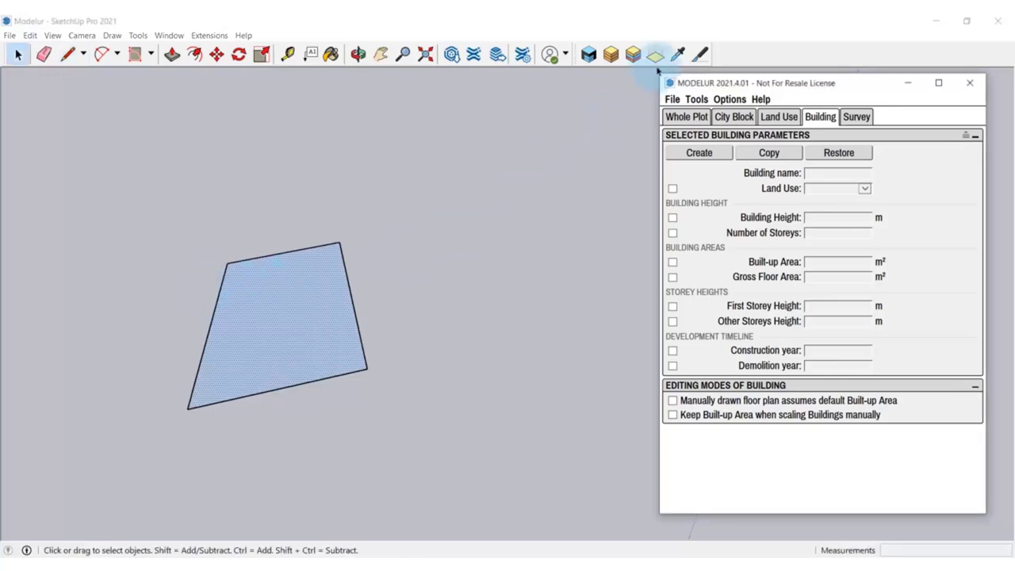
pyautogui.click(657, 57)
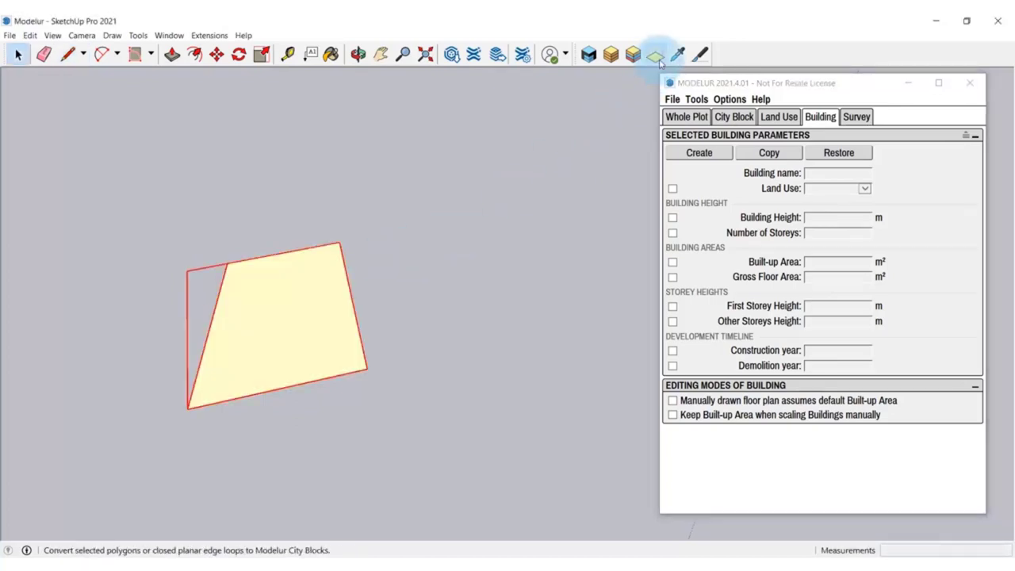
pyautogui.click(530, 183)
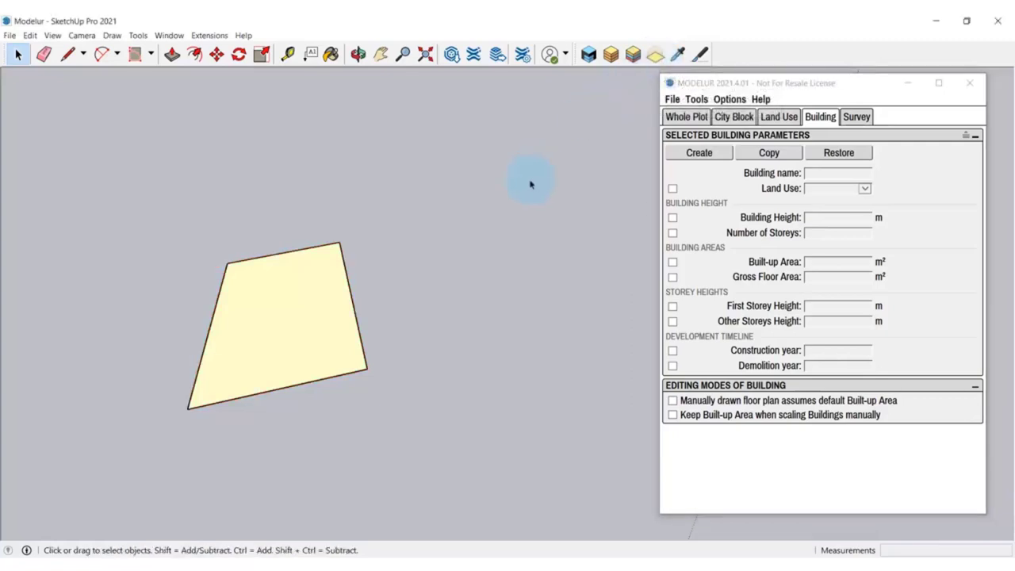
# Step: Outline a second plot beside the first as another City Block
pyautogui.click(654, 55)
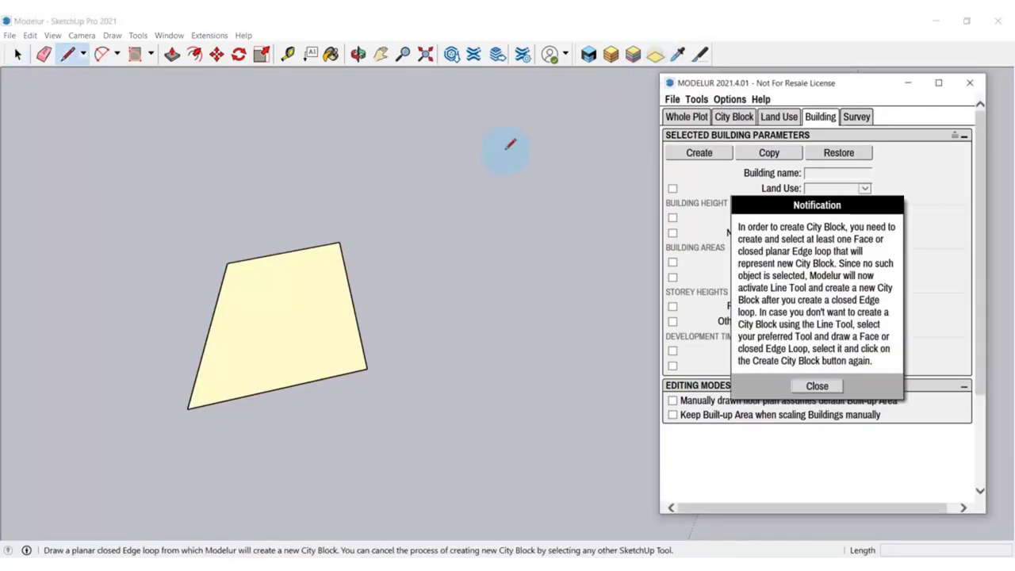
pyautogui.click(385, 236)
pyautogui.click(418, 354)
pyautogui.click(585, 317)
pyautogui.click(501, 153)
pyautogui.click(367, 172)
pyautogui.click(385, 236)
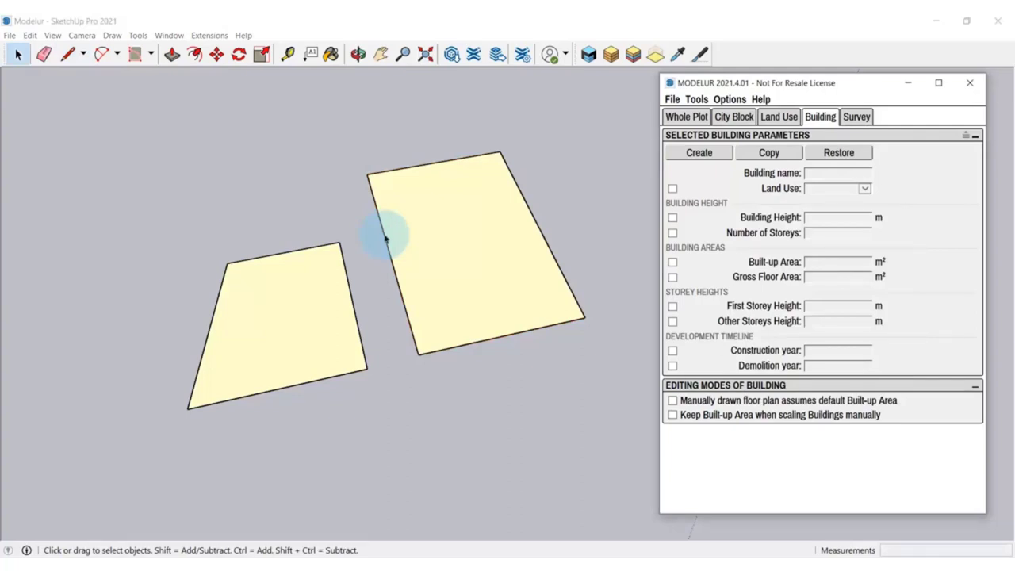
# Step: Set Modelur's Buildings From Edges option to From One Edge and zoom to the four blocks
pyautogui.click(731, 99)
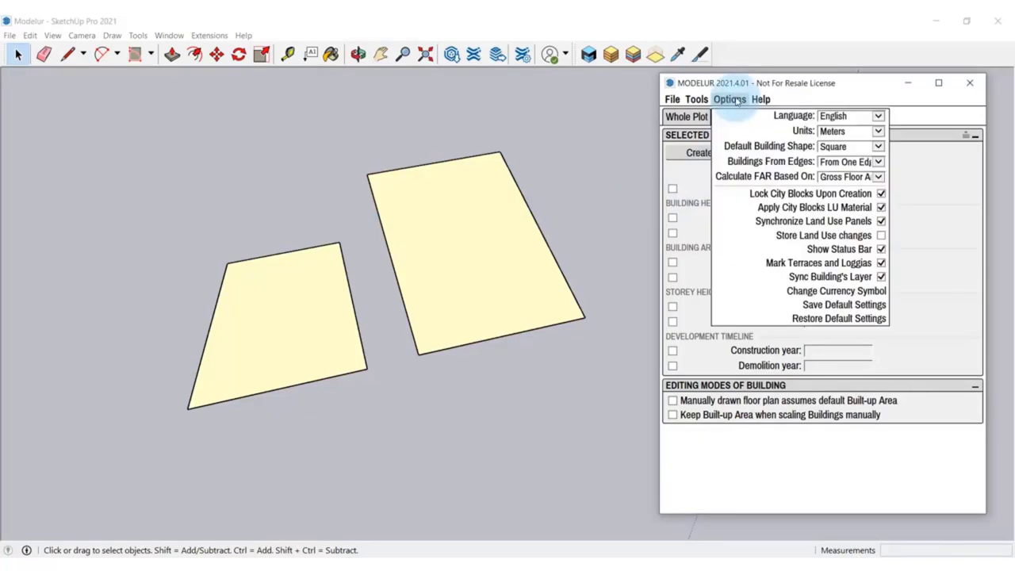
pyautogui.click(877, 161)
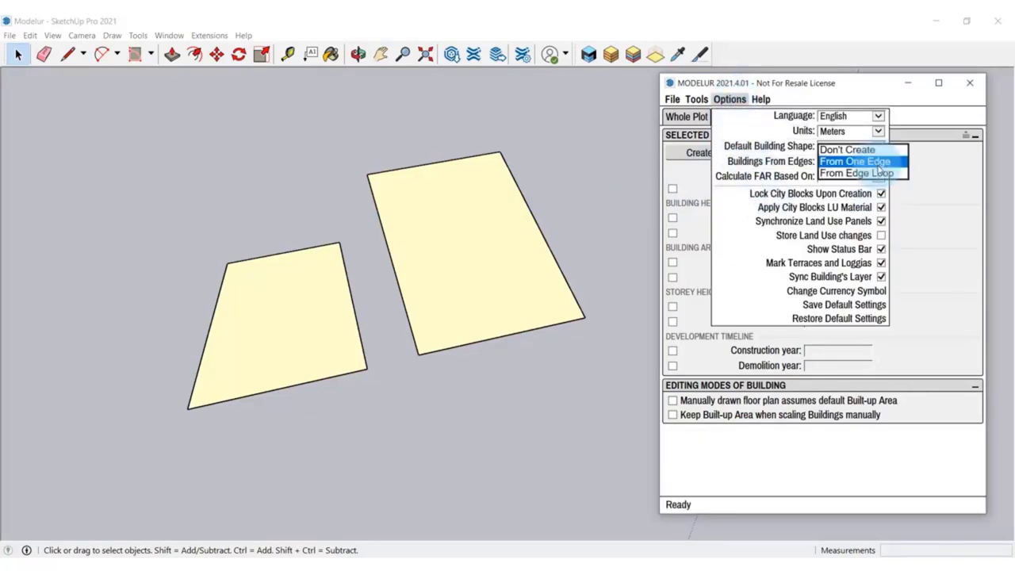
pyautogui.click(877, 163)
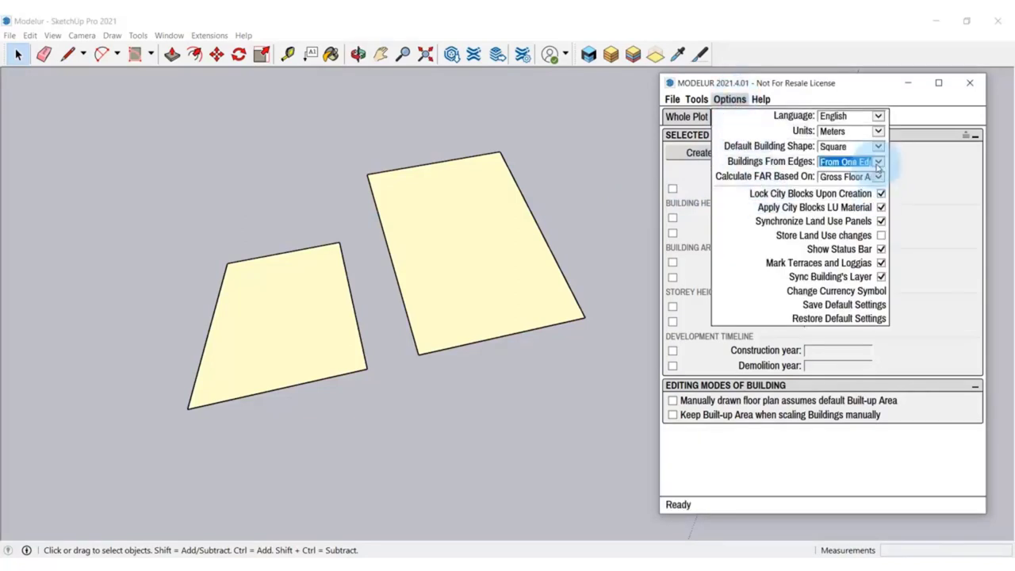
pyautogui.click(569, 252)
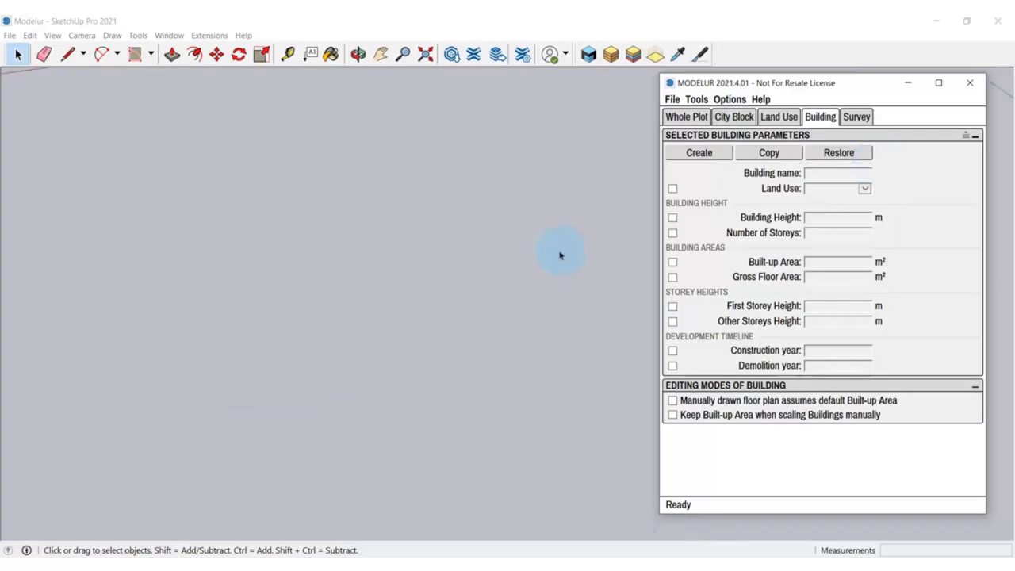
pyautogui.moveTo(516, 270); pyautogui.dragTo(618, 154, button='middle')
pyautogui.scroll(10, 549, 197)
pyautogui.scroll(2, 181, 263)
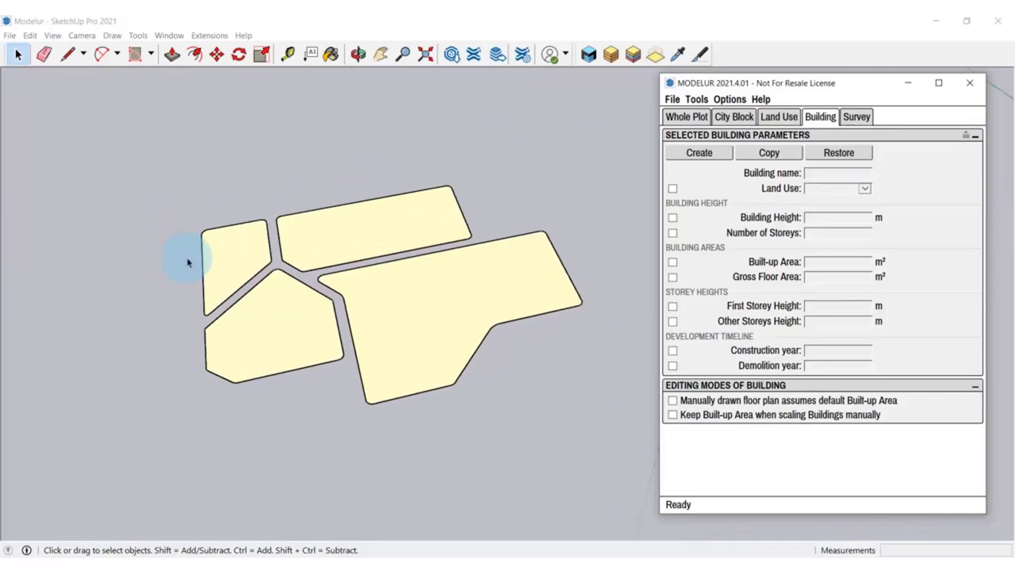
# Step: Show the Default Tray and move the Modelur window out of the way
pyautogui.click(169, 35)
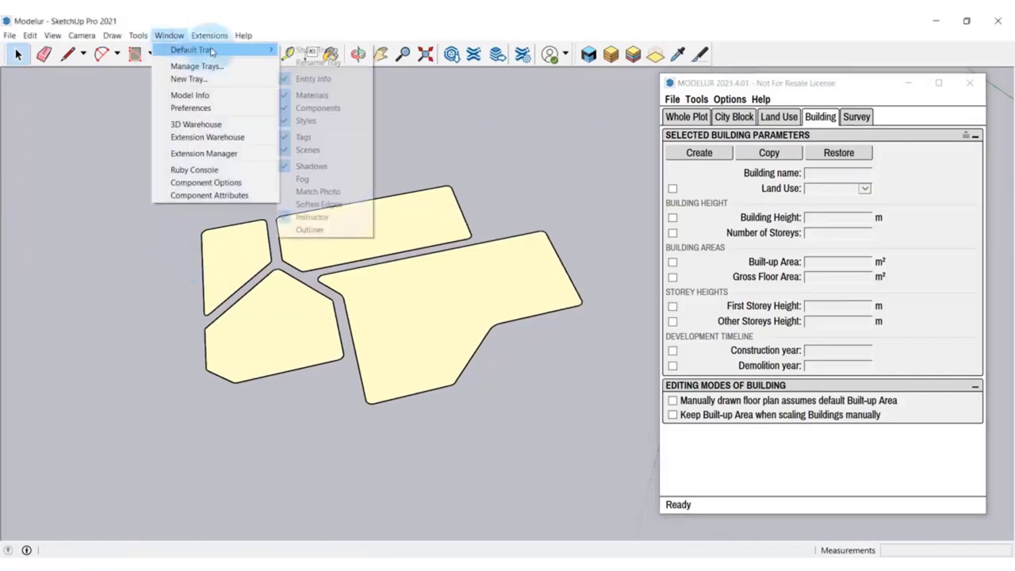
pyautogui.click(294, 50)
pyautogui.moveTo(849, 83); pyautogui.dragTo(685, 353)
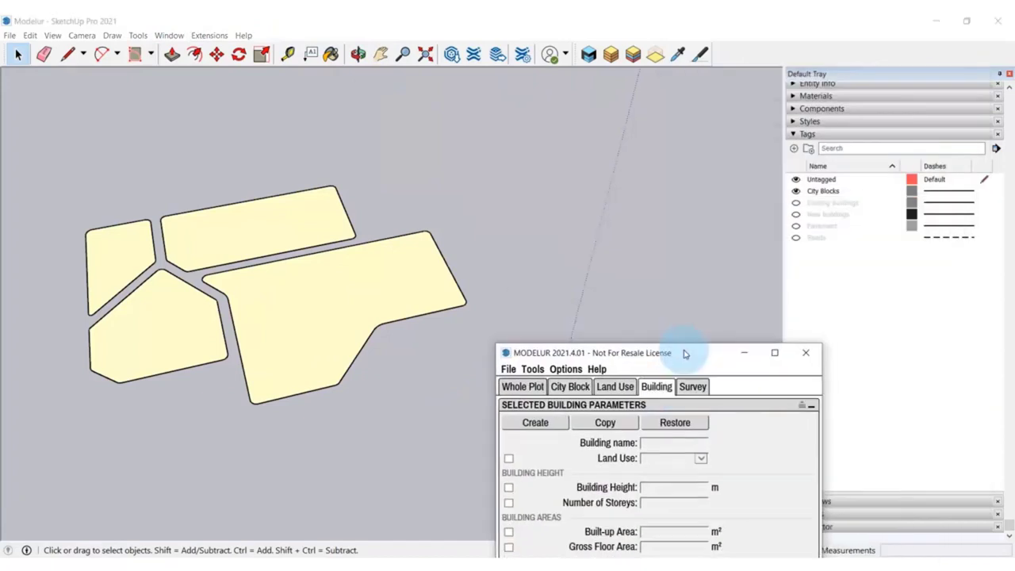
# Step: Turn the Existing Buildings, New buildings, Pavement and Roads tags back on
pyautogui.click(795, 202)
pyautogui.click(796, 214)
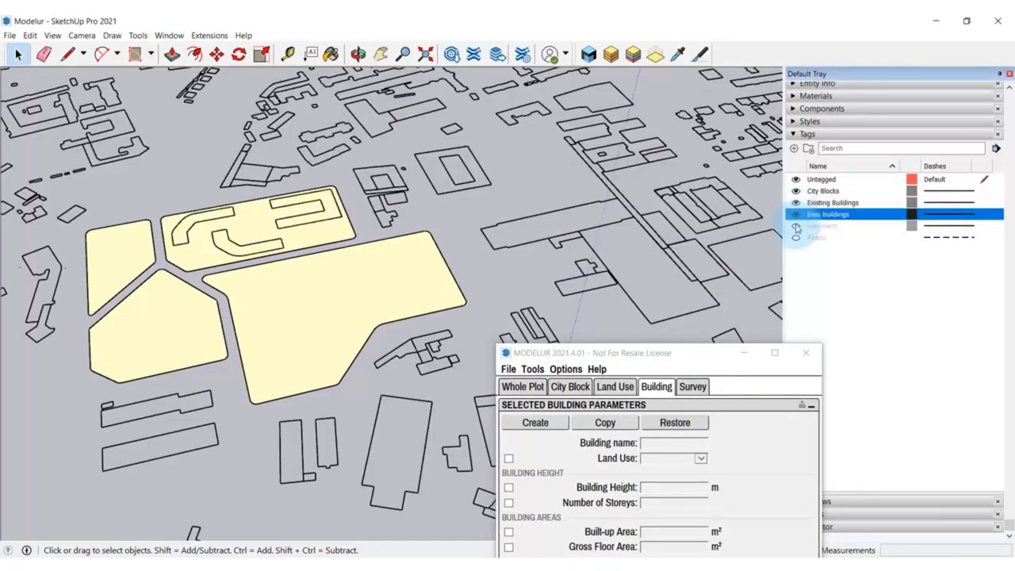
pyautogui.click(796, 225)
pyautogui.click(796, 237)
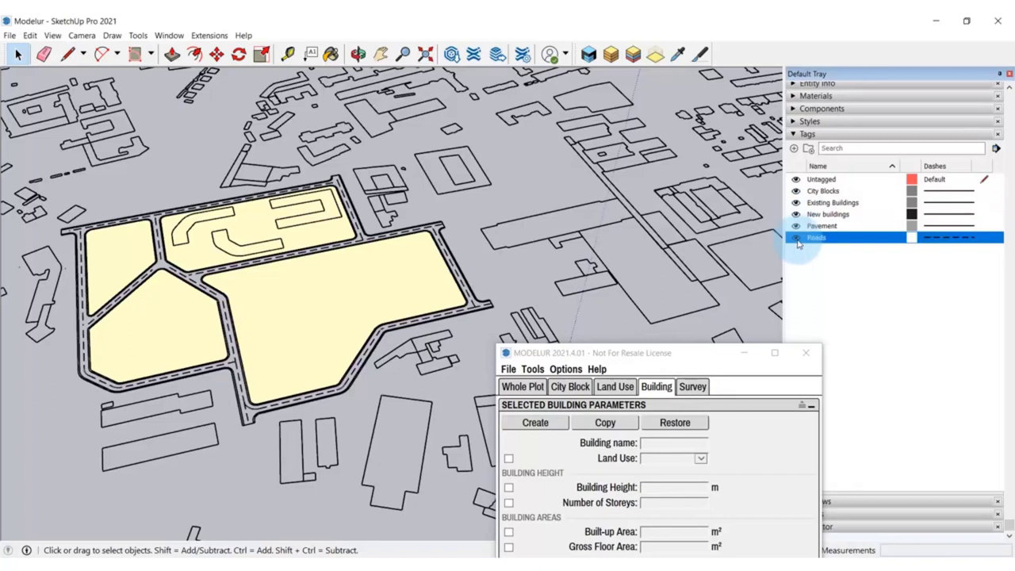
pyautogui.moveTo(687, 357)
pyautogui.mouseDown()
pyautogui.moveTo(842, 137)
pyautogui.moveTo(856, 91)
pyautogui.mouseUp()
pyautogui.scroll(-4, 581, 270)
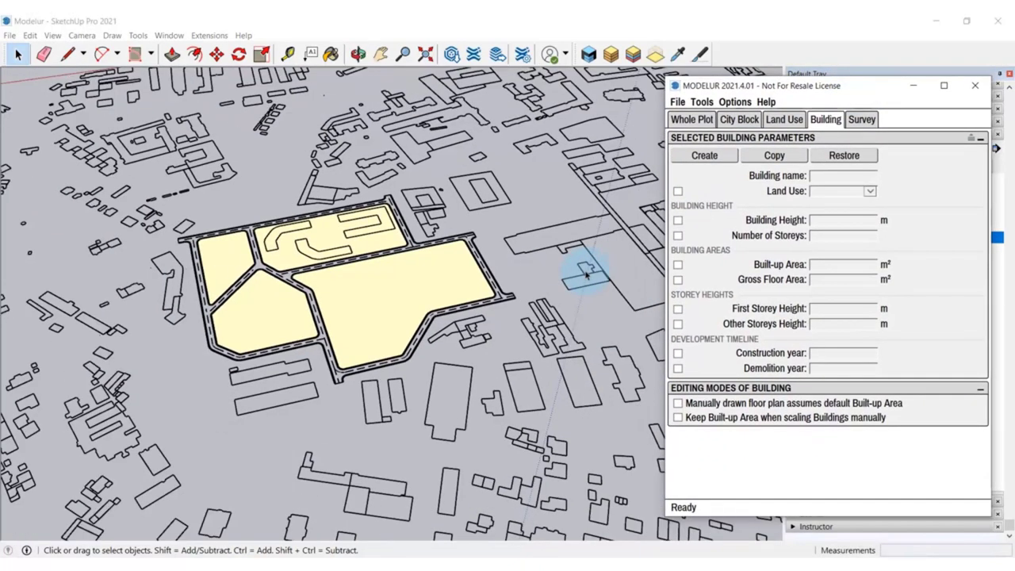
pyautogui.scroll(3, 215, 337)
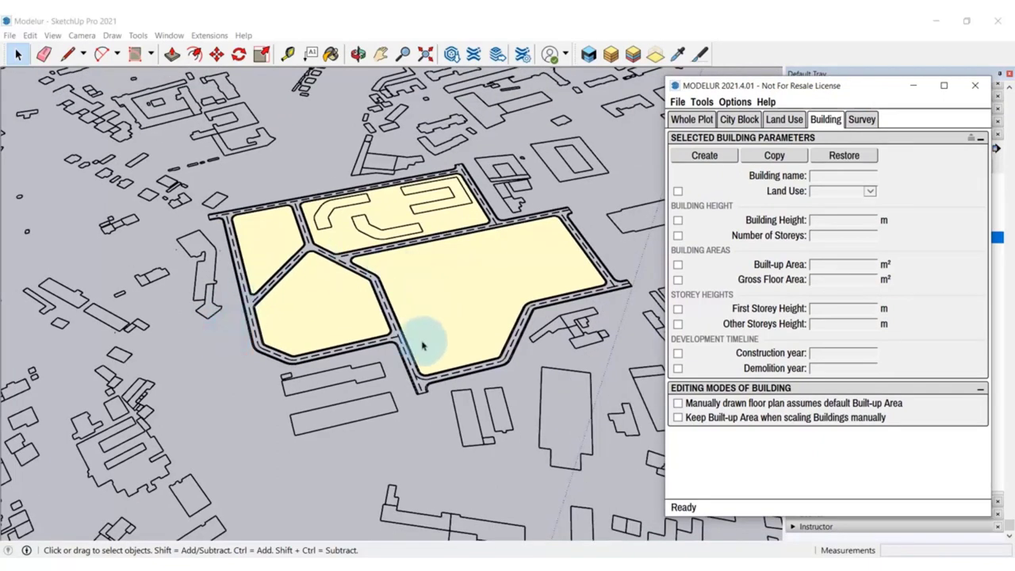
# Step: Select the large block and enable its City Block Default Land Use override at Residential
pyautogui.click(690, 119)
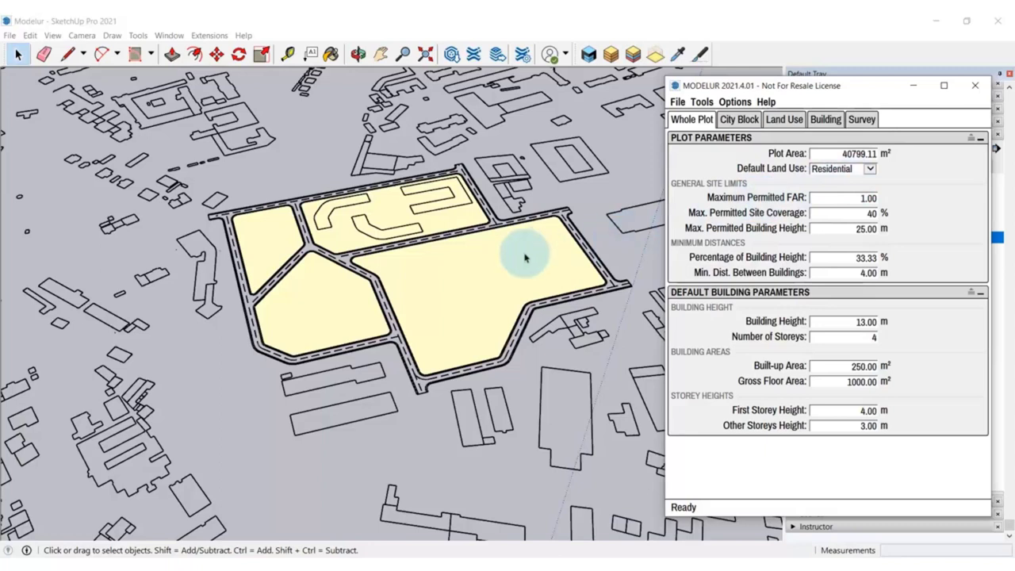
pyautogui.click(441, 299)
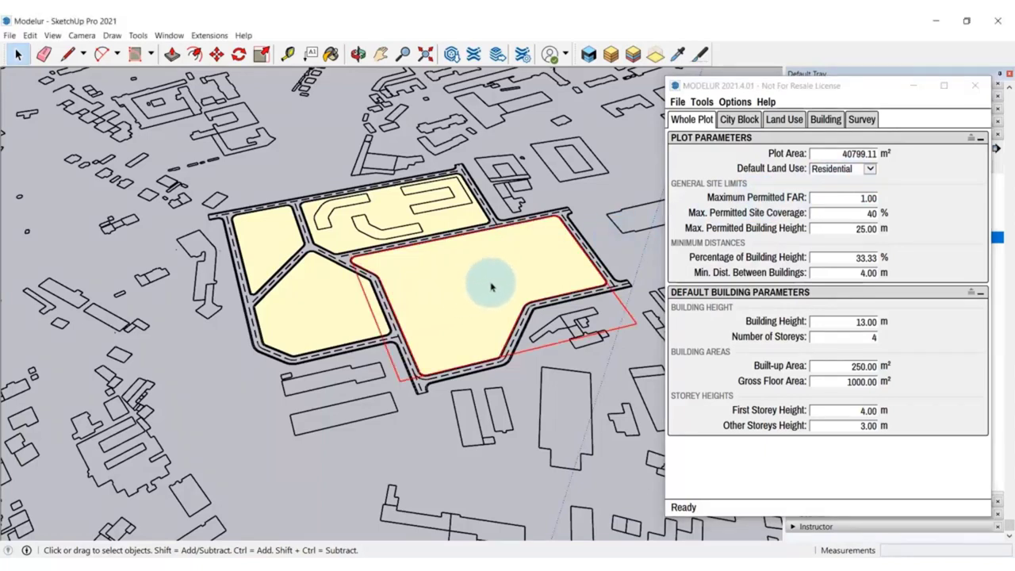
pyautogui.click(740, 120)
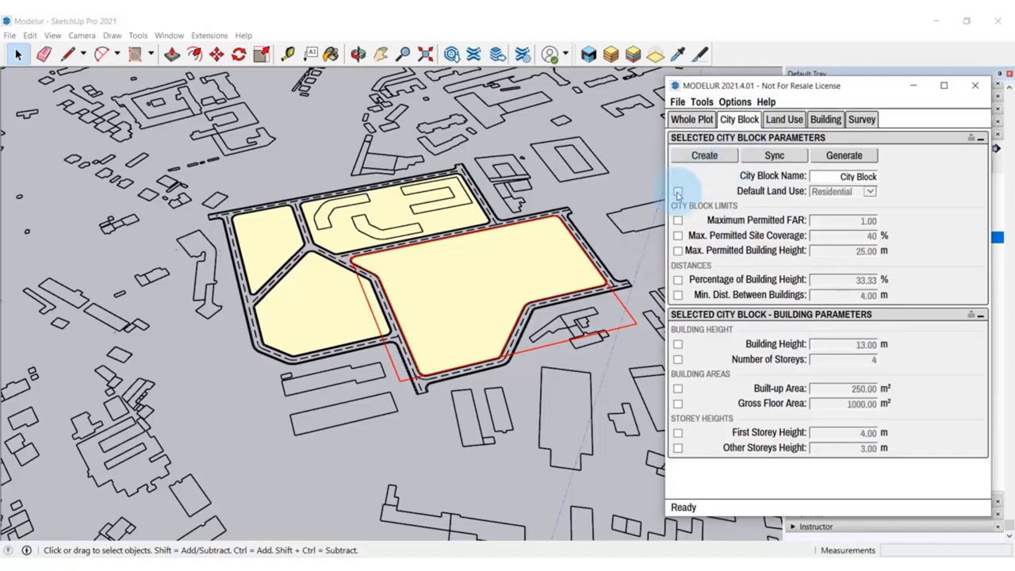
pyautogui.click(678, 192)
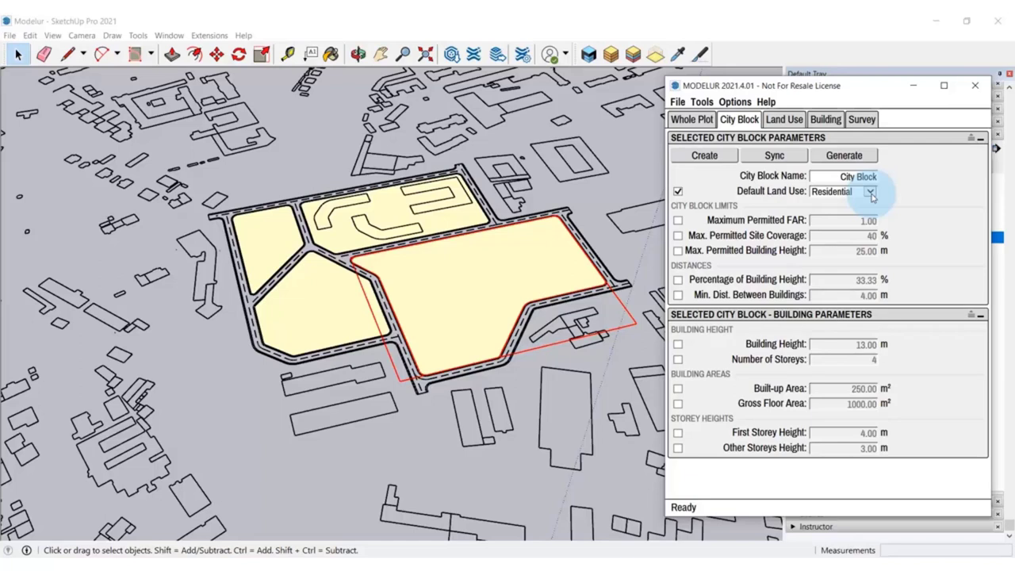
# Step: Give the lower-left city block a Service default land use
pyautogui.hotkey('ctrl', 't')
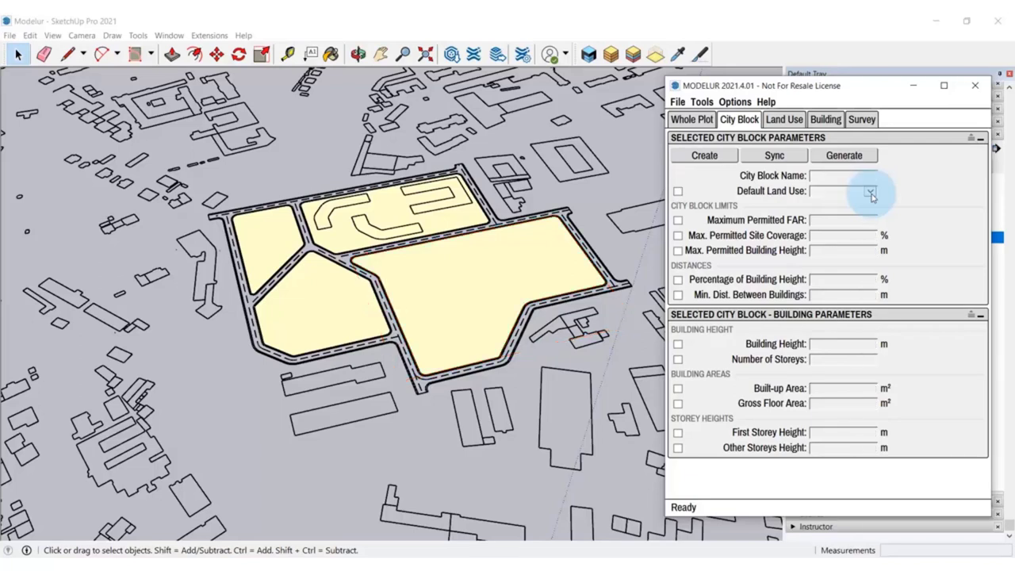
pyautogui.click(456, 221)
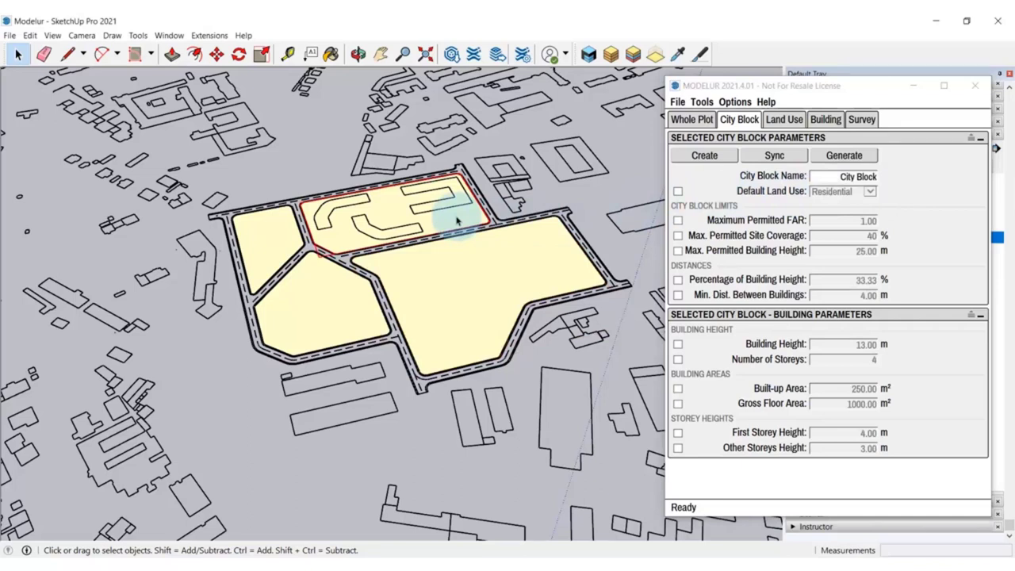
pyautogui.click(335, 294)
pyautogui.click(677, 191)
pyautogui.click(869, 191)
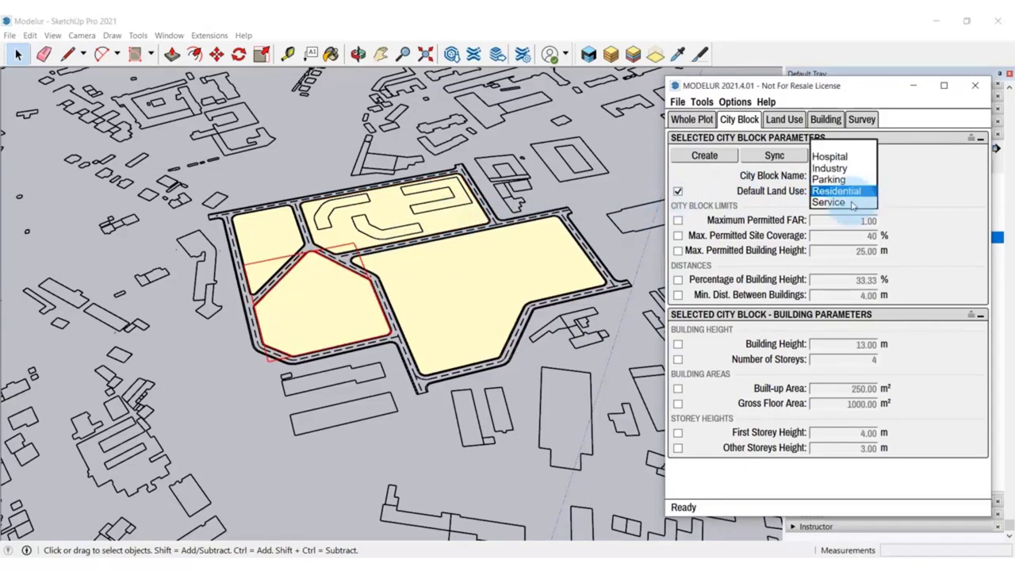
pyautogui.click(837, 201)
# Step: Give the upper-left city block a Parking default land use
pyautogui.click(273, 241)
pyautogui.click(678, 191)
pyautogui.click(870, 191)
pyautogui.click(832, 177)
# Step: Set the large city block's land use to Industry and deselect it
pyautogui.click(514, 273)
pyautogui.click(869, 191)
pyautogui.click(860, 168)
pyautogui.click(618, 187)
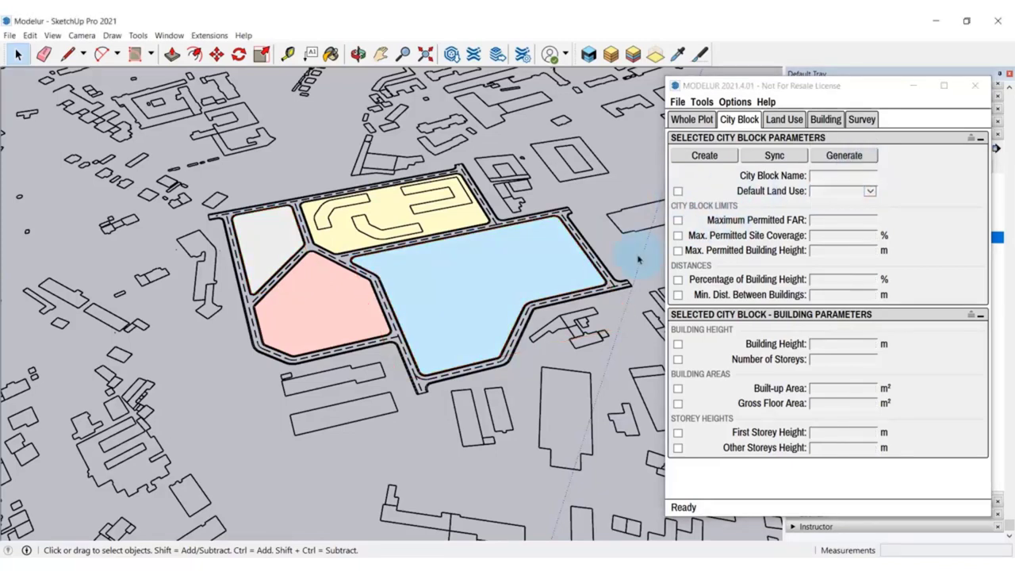
pyautogui.click(585, 182)
pyautogui.moveTo(476, 342); pyautogui.dragTo(480, 349, button='middle')
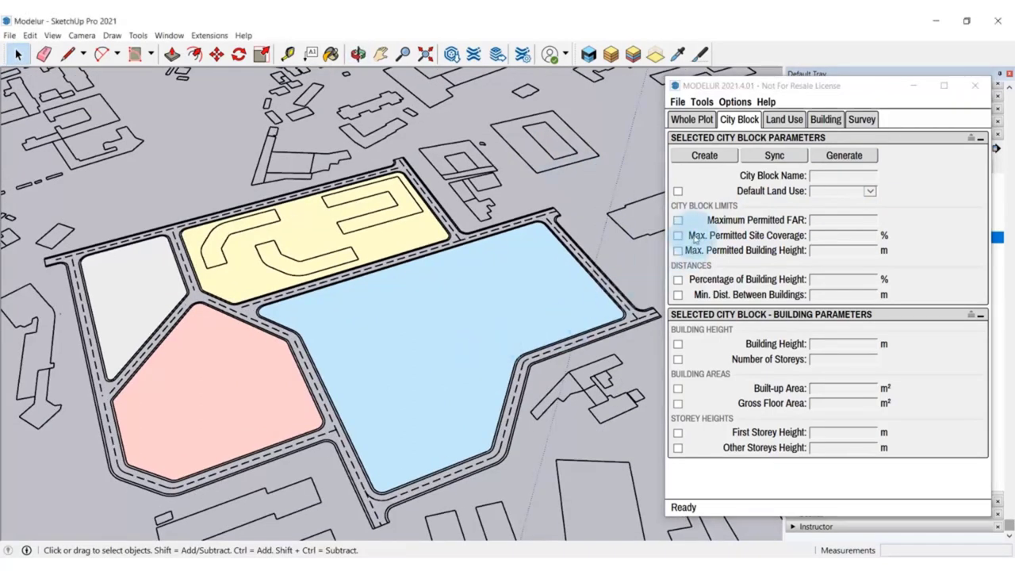
# Step: Start a new land use, try a cyan colour, then cancel it and review the Service requirements
pyautogui.click(782, 122)
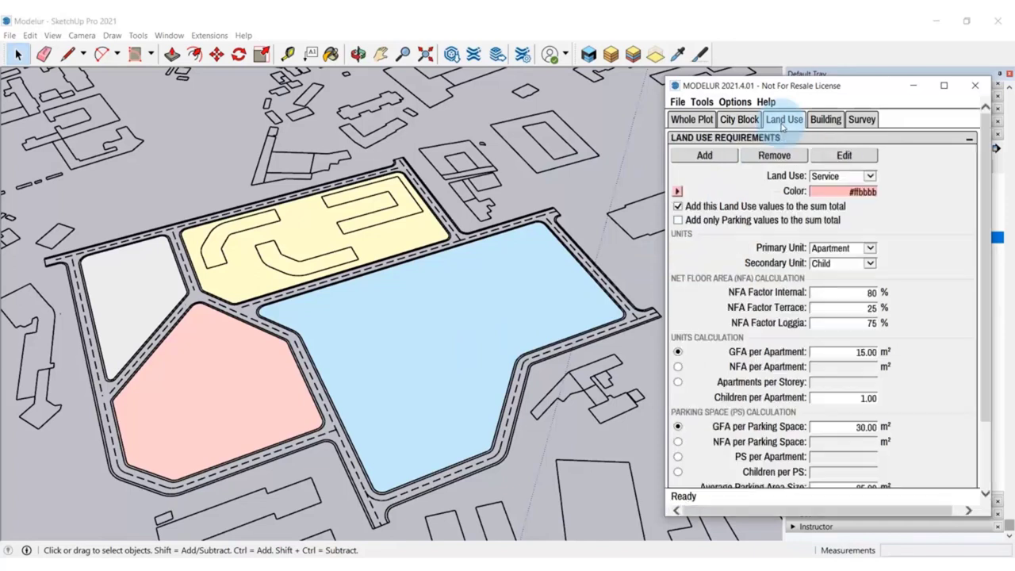
pyautogui.click(707, 156)
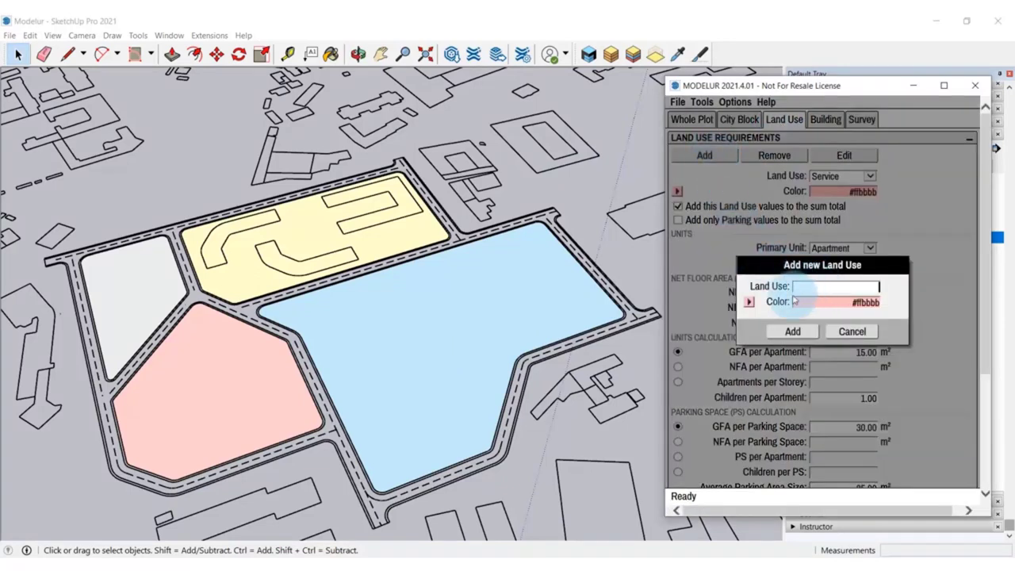
pyautogui.click(749, 302)
pyautogui.moveTo(917, 262)
pyautogui.mouseDown()
pyautogui.moveTo(918, 222)
pyautogui.moveTo(917, 266)
pyautogui.mouseUp()
pyautogui.click(891, 425)
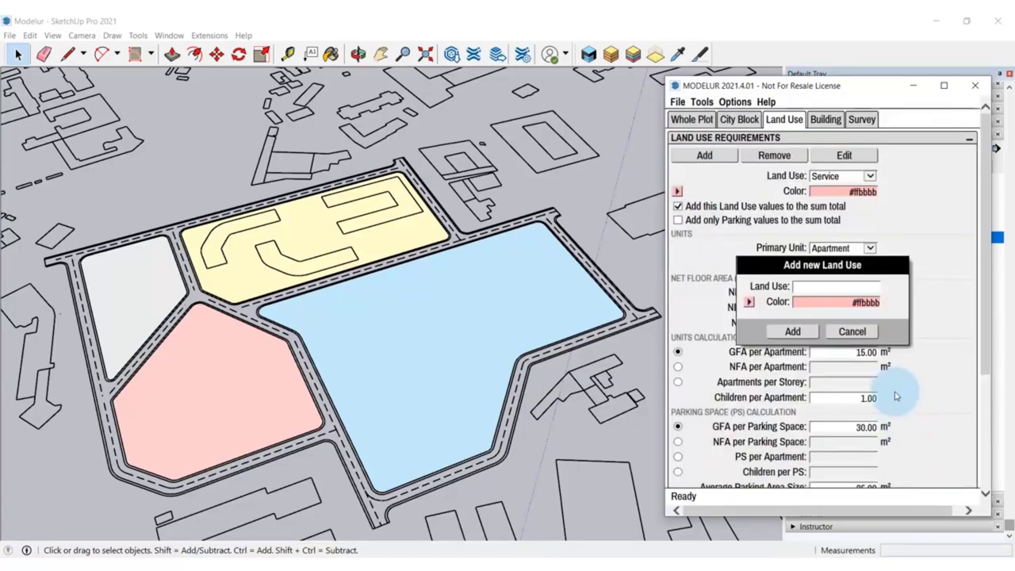
pyautogui.click(852, 332)
pyautogui.scroll(-2, 867, 339)
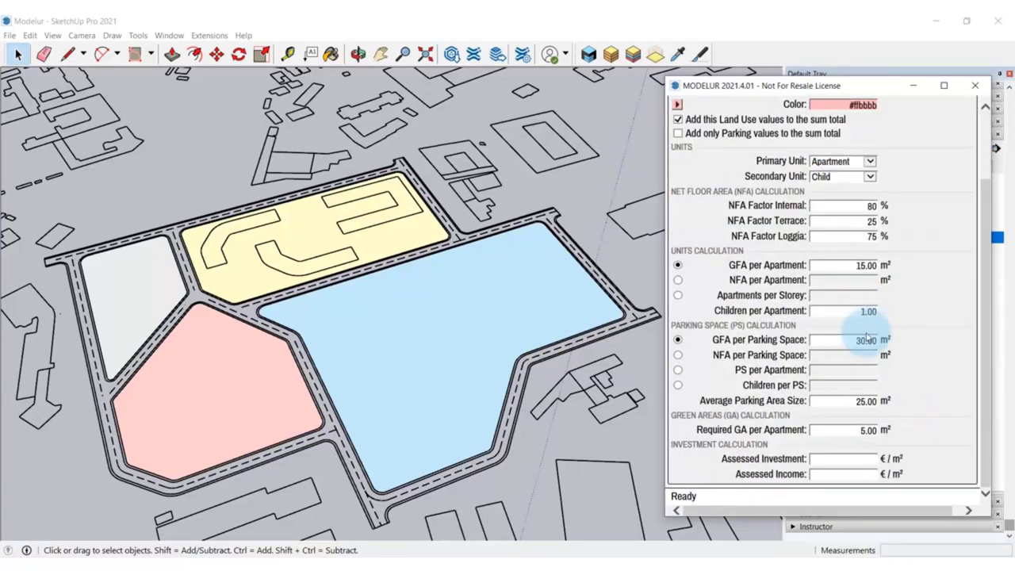
pyautogui.scroll(2, 866, 338)
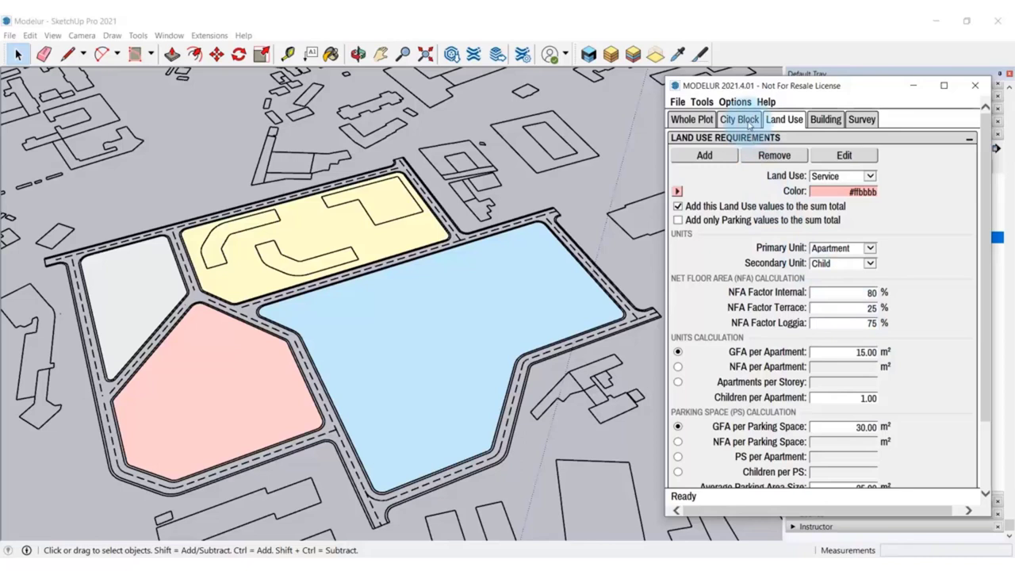
# Step: Give the blue Industry block a maximum FAR of 1.40 and enable its 5 storeys
pyautogui.click(747, 121)
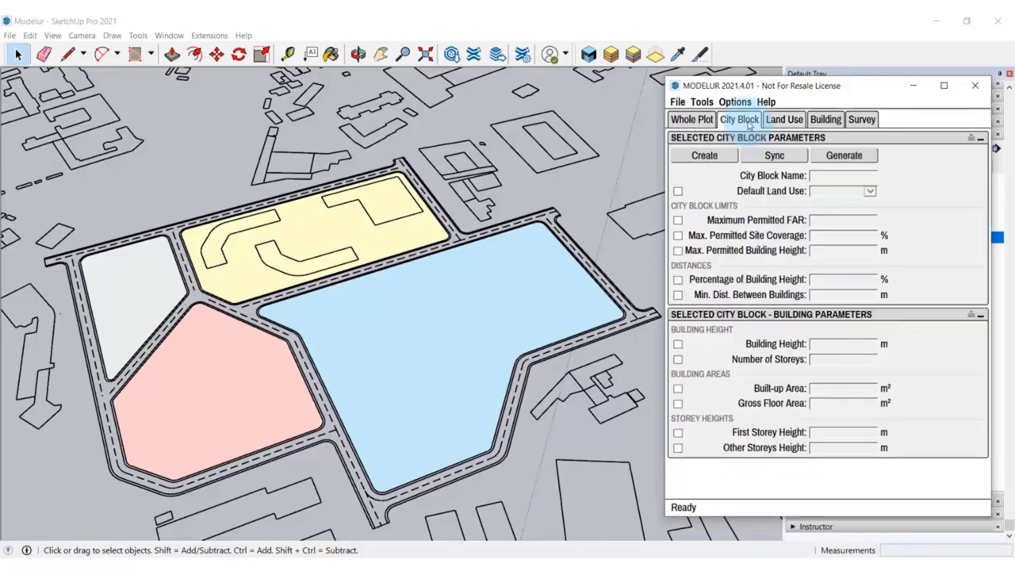
pyautogui.click(562, 284)
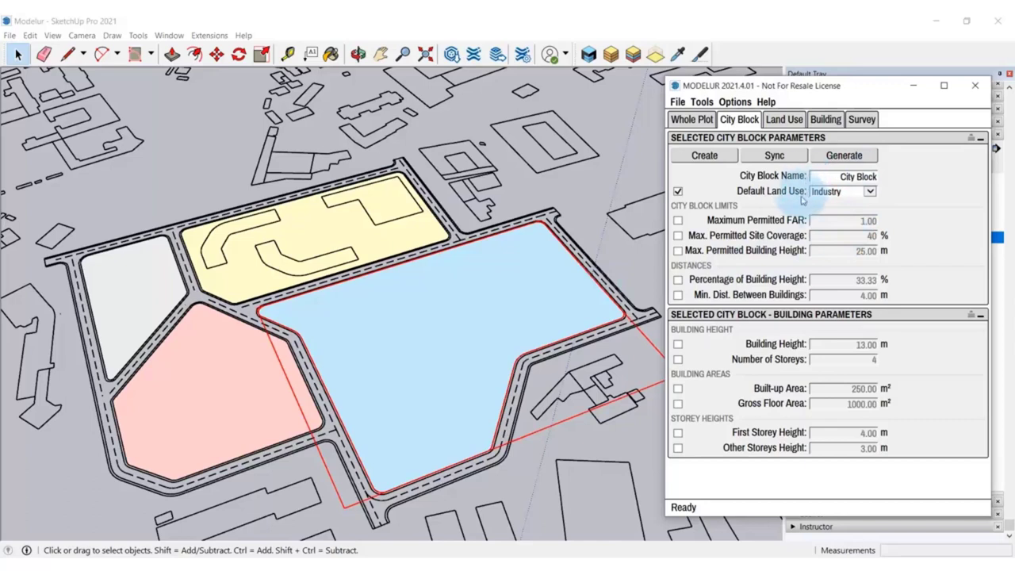
pyautogui.click(678, 221)
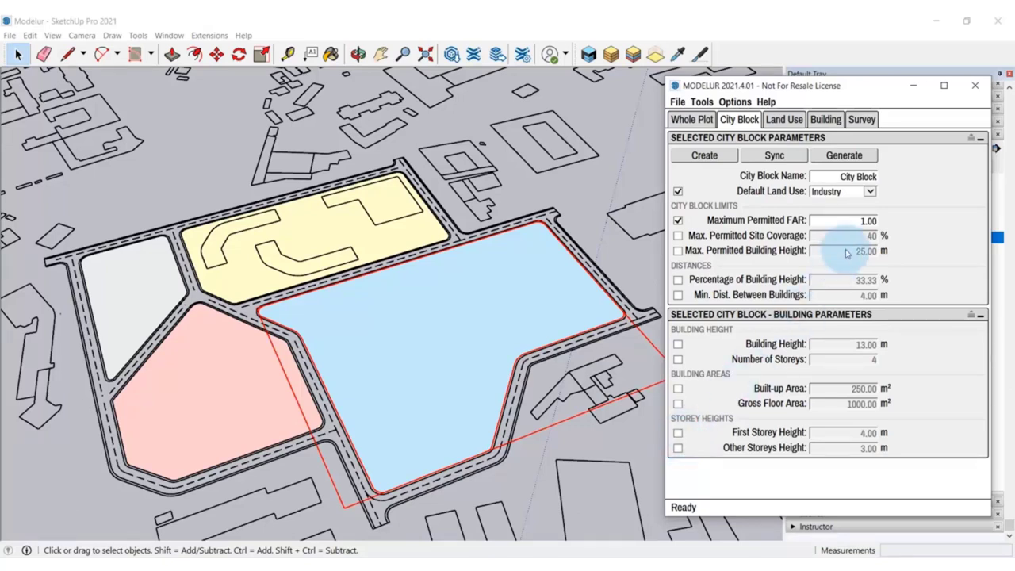
pyautogui.click(870, 222)
pyautogui.write('1.4')
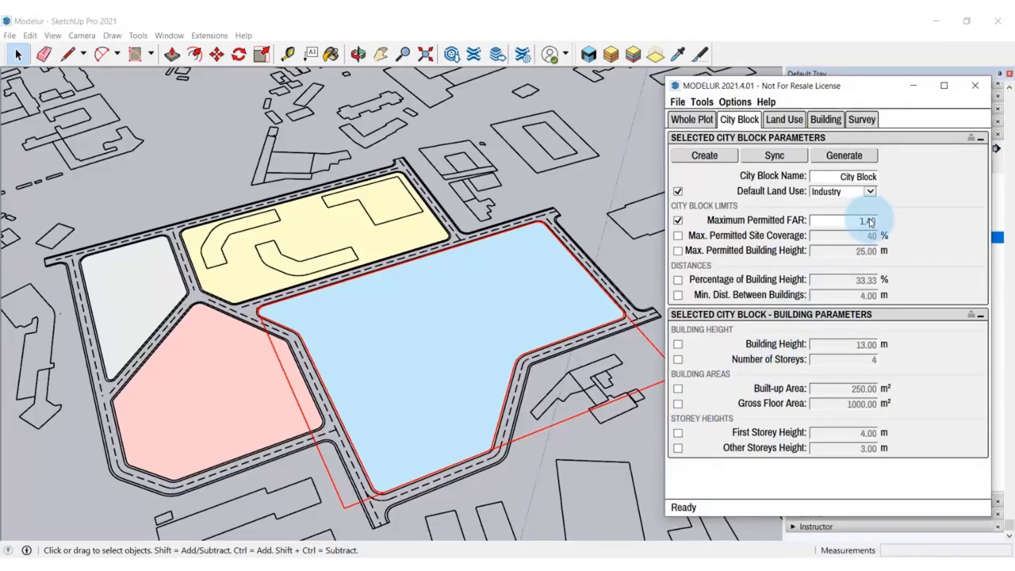
pyautogui.press('Return')
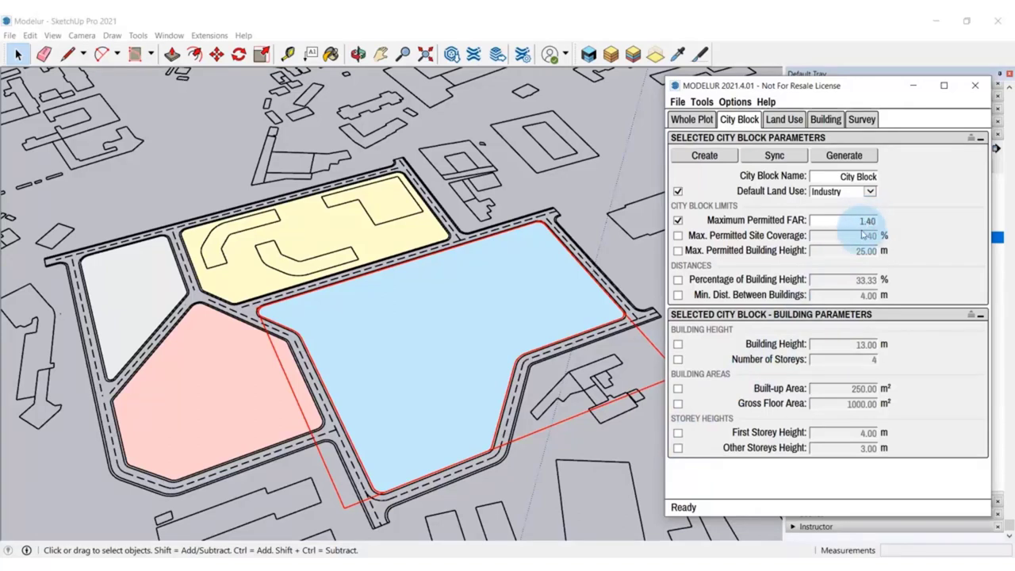
pyautogui.click(678, 361)
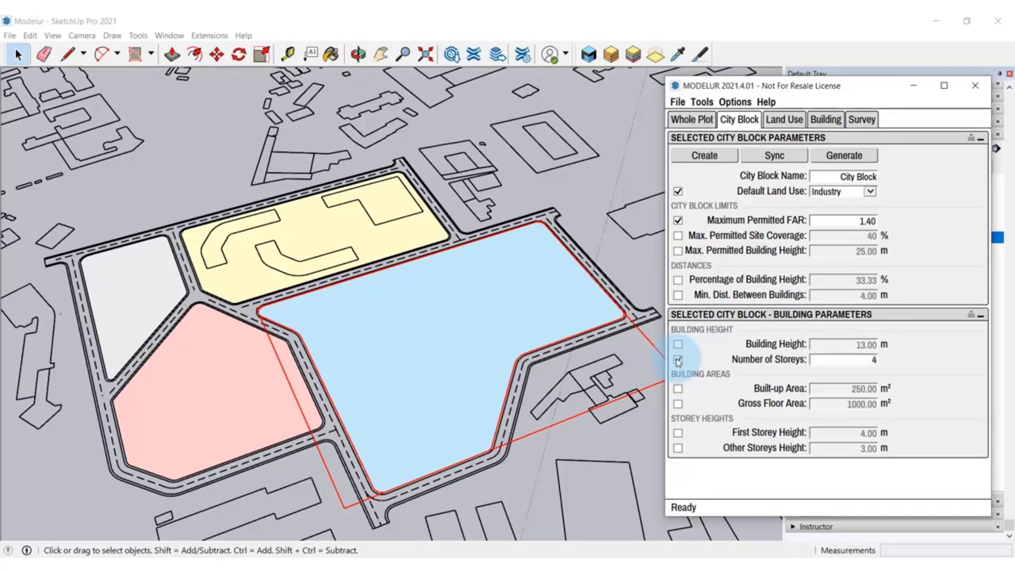
pyautogui.click(871, 361)
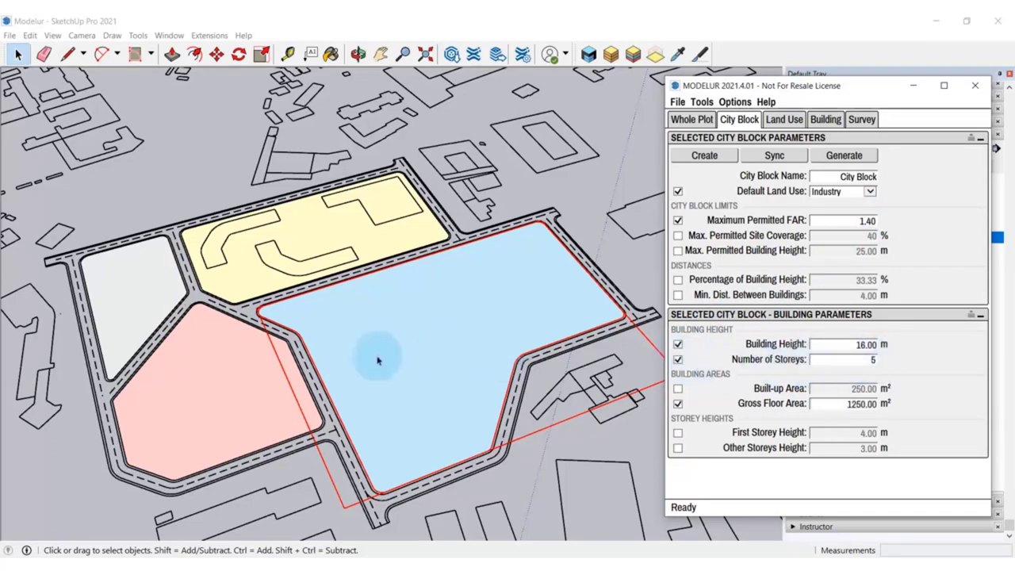
# Step: Set the pink Service block's minimum building distance to 6.00 m
pyautogui.click(211, 362)
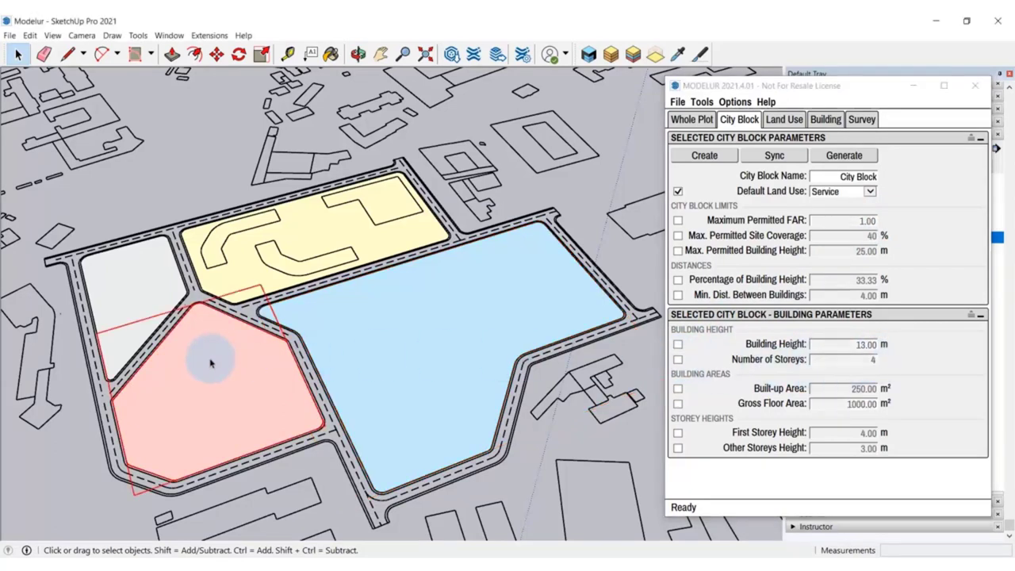
pyautogui.click(678, 295)
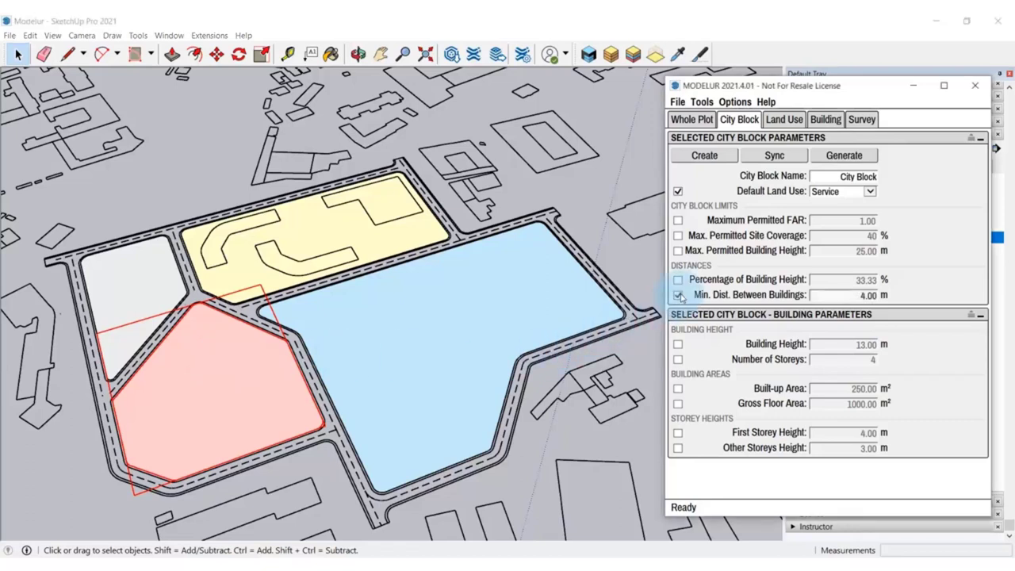
pyautogui.click(881, 295)
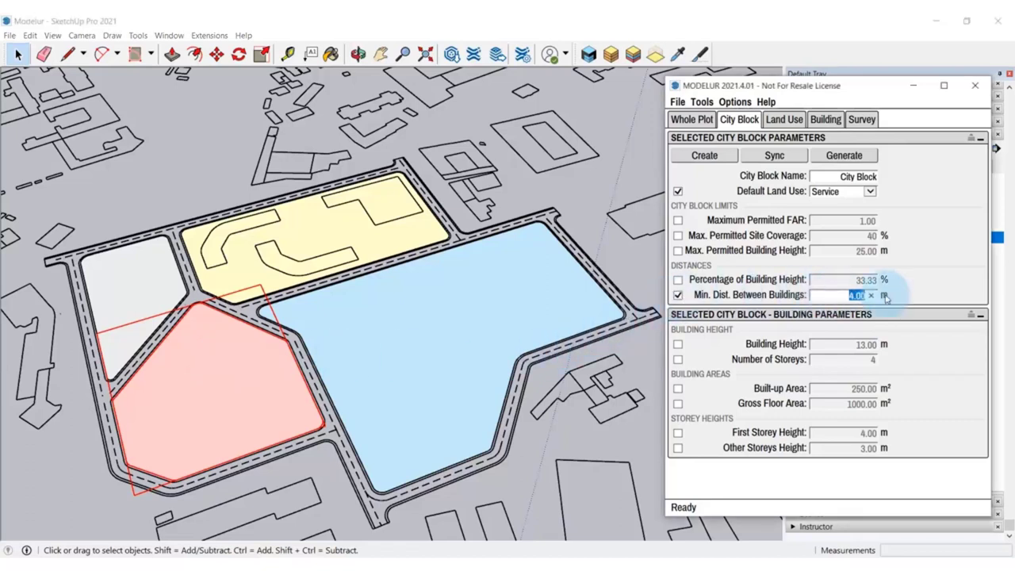
pyautogui.write('6')
pyautogui.press('Return')
pyautogui.click(618, 256)
pyautogui.scroll(-3, 618, 256)
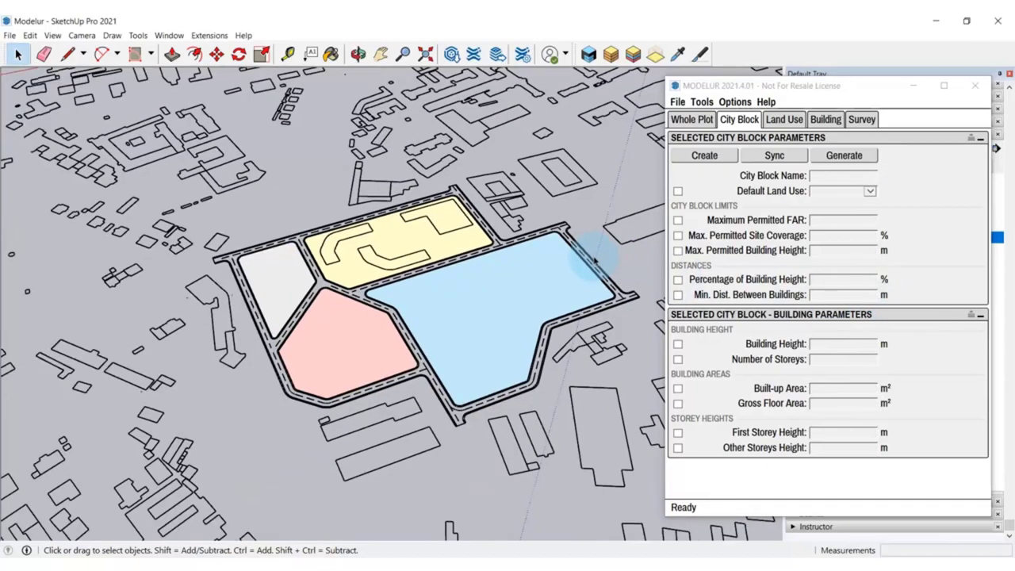
pyautogui.moveTo(618, 256); pyautogui.dragTo(525, 294, button='middle')
pyautogui.scroll(3, 516, 281)
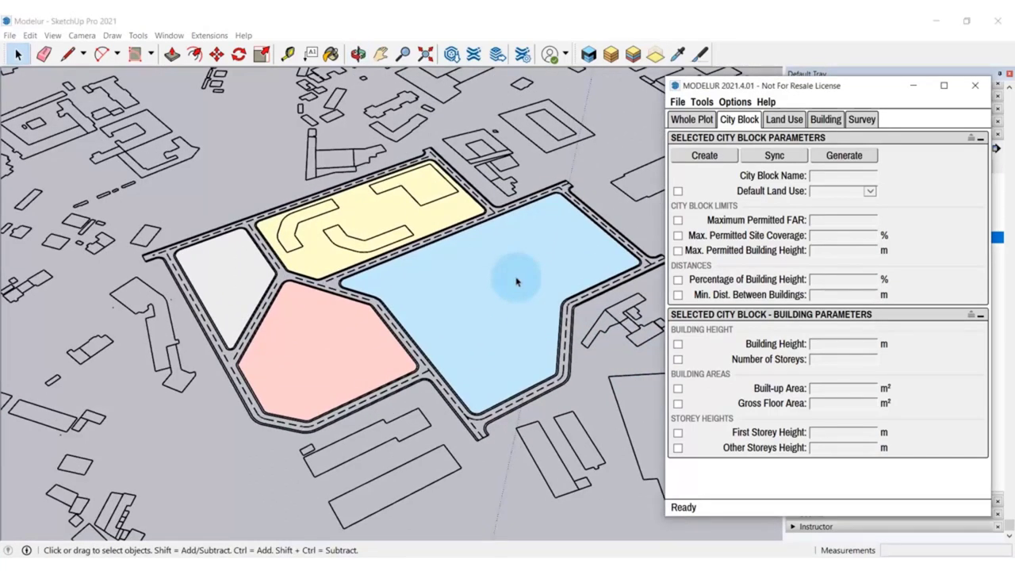
pyautogui.click(516, 281)
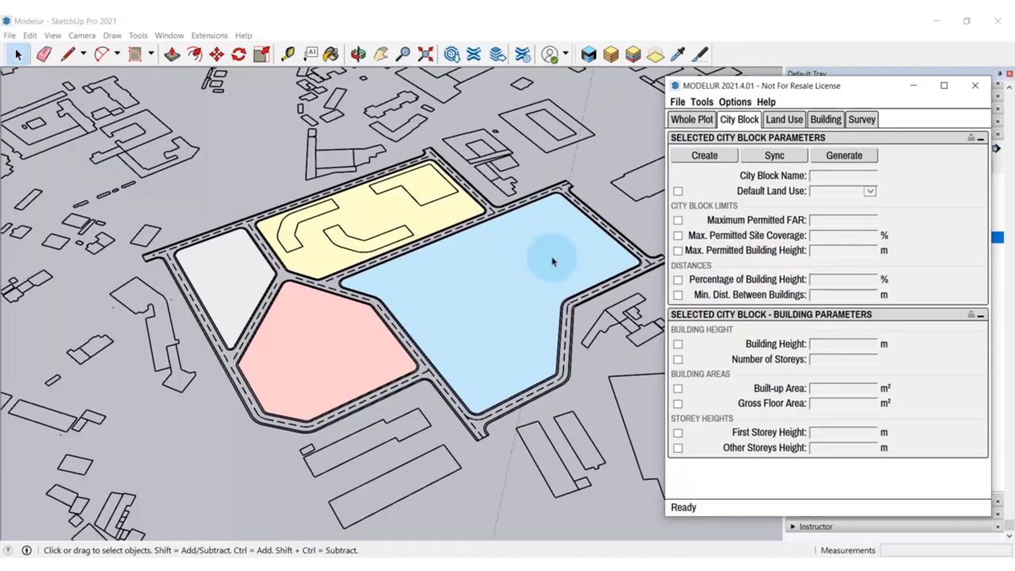
pyautogui.click(768, 156)
pyautogui.click(434, 216)
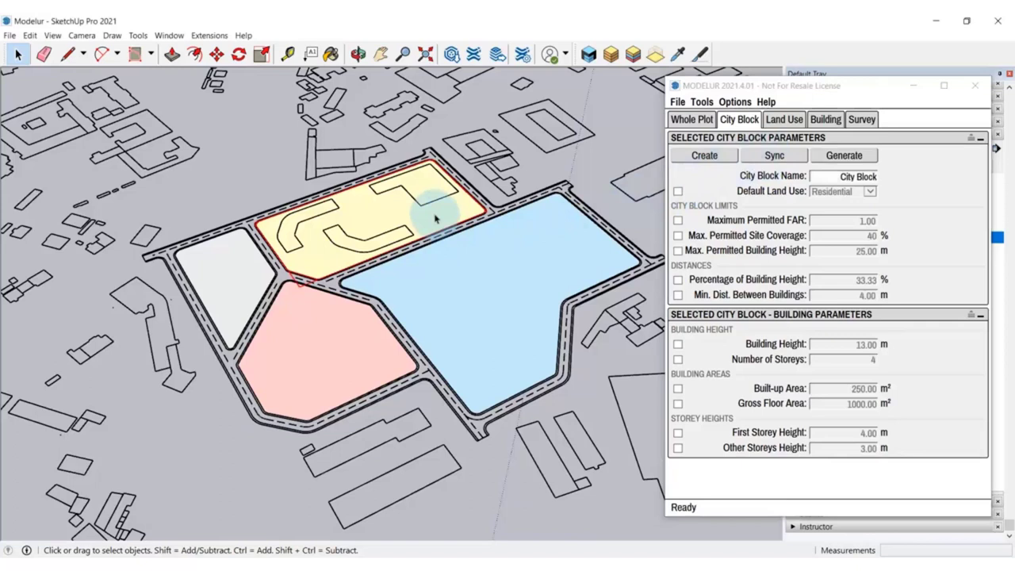
pyautogui.click(758, 157)
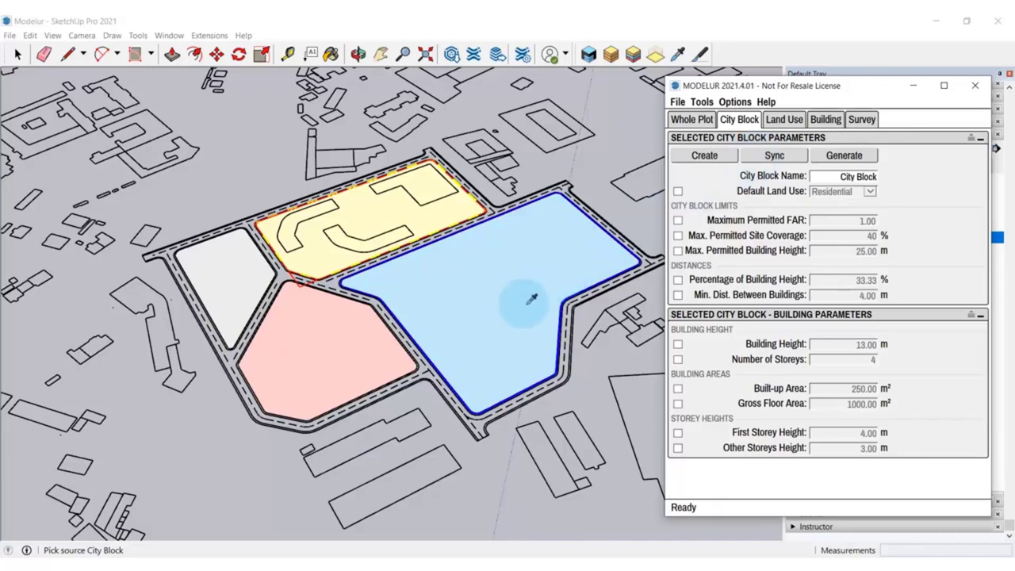
pyautogui.click(491, 332)
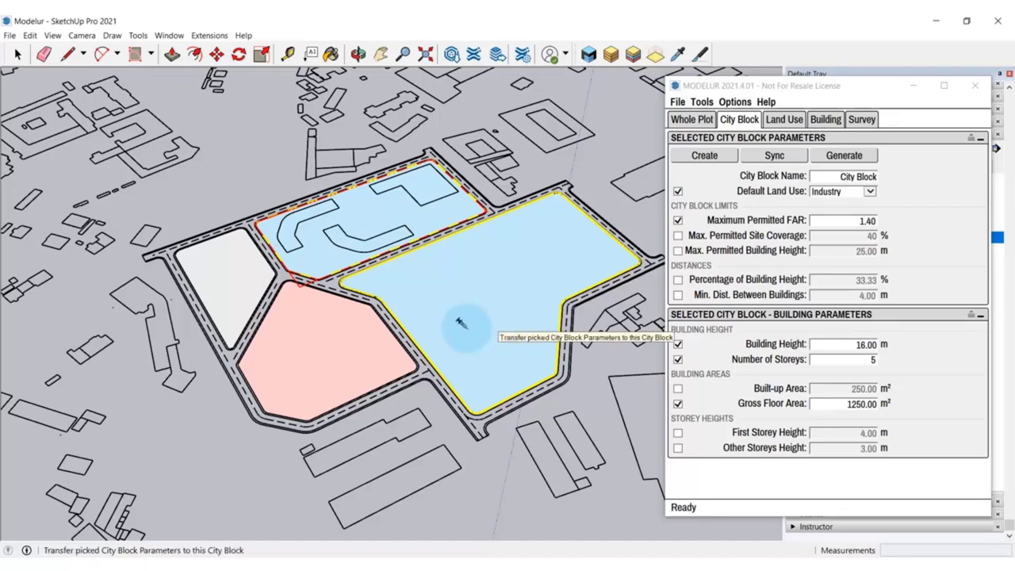
pyautogui.click(309, 321)
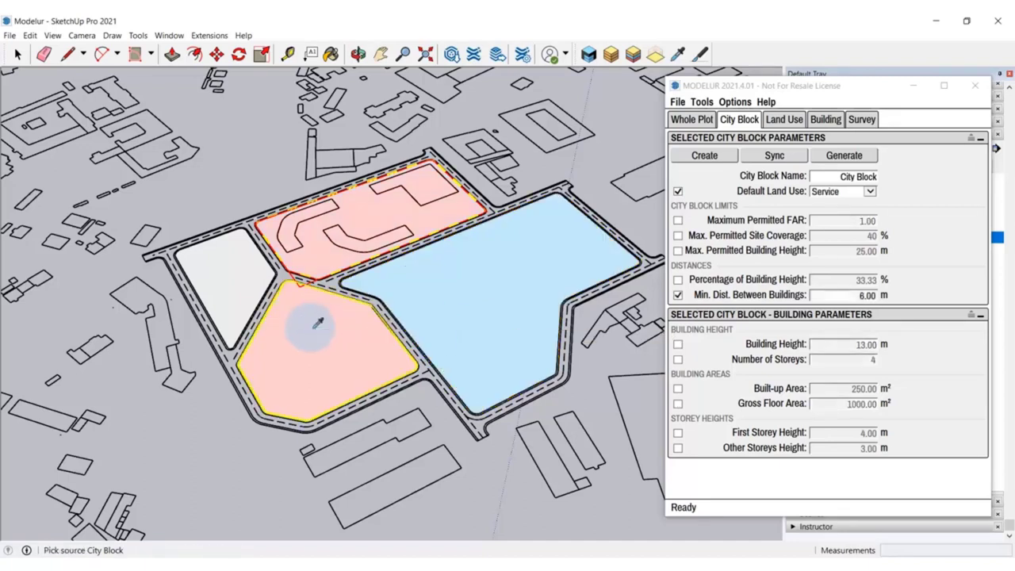
pyautogui.click(444, 292)
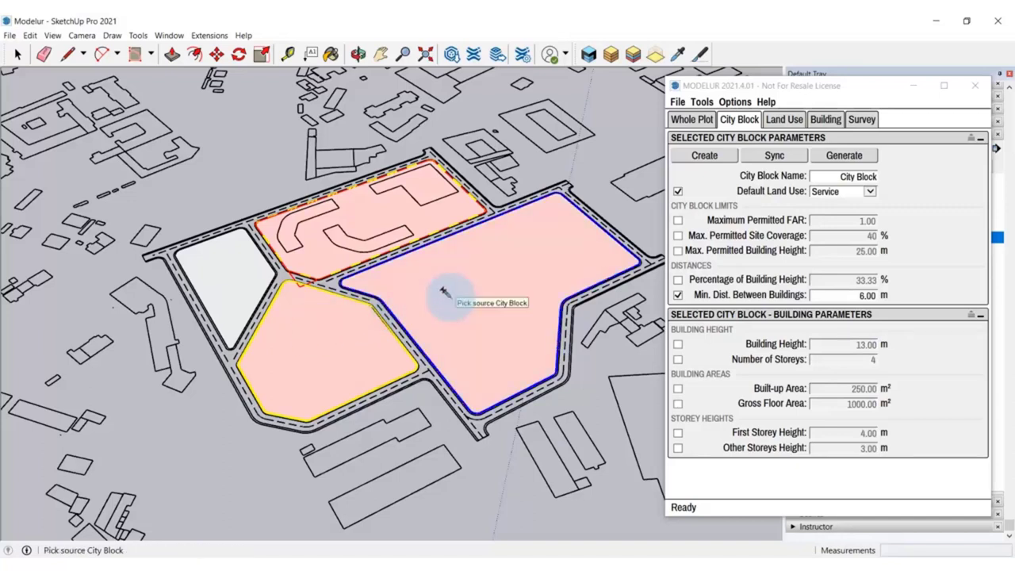
pyautogui.press('space')
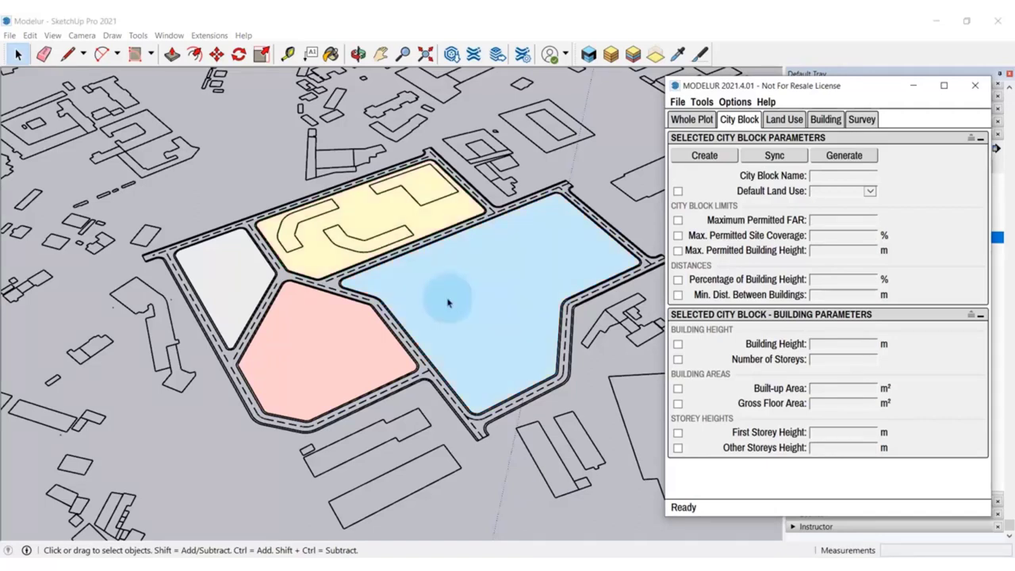
# Step: Unlock the pink city block through its context menu and test moving it
pyautogui.click(367, 341)
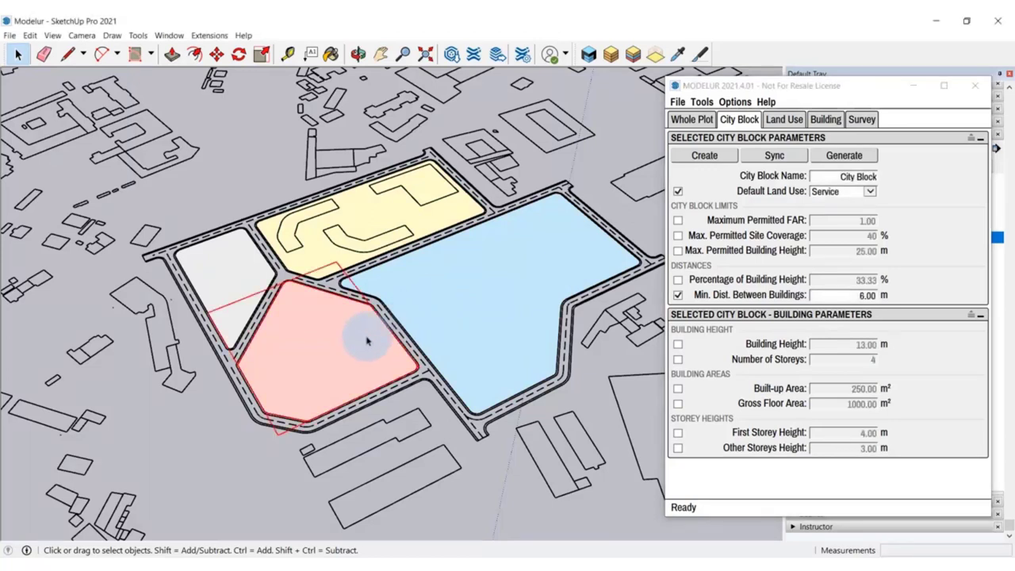
pyautogui.rightClick(367, 341)
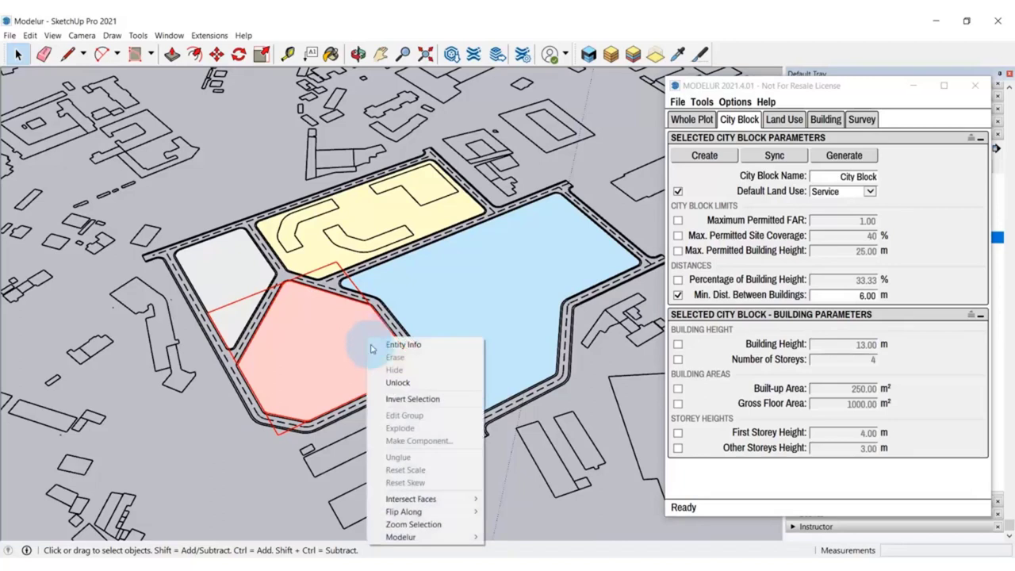
pyautogui.click(396, 383)
pyautogui.press('m')
pyautogui.click(396, 385)
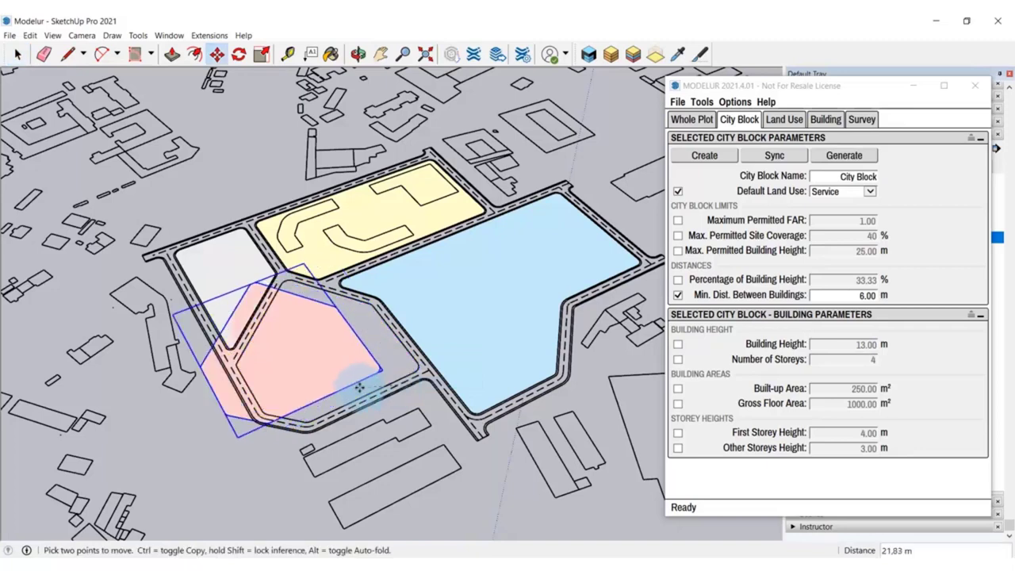
pyautogui.press('Escape')
pyautogui.press('space')
# Step: Scale the pink block to 0.90 and clear the selection
pyautogui.press('s')
pyautogui.click(406, 363)
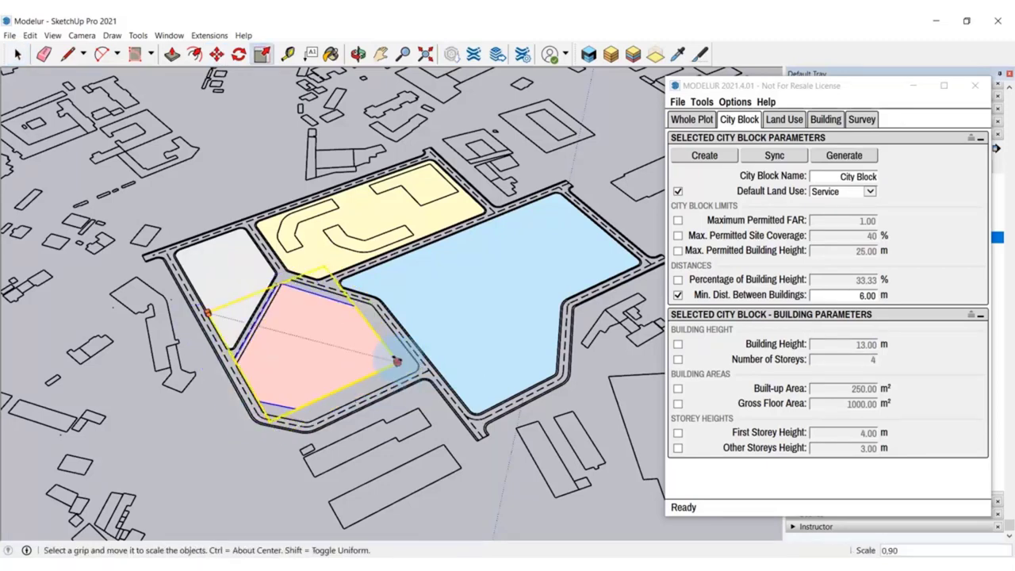
pyautogui.click(397, 361)
pyautogui.press('space')
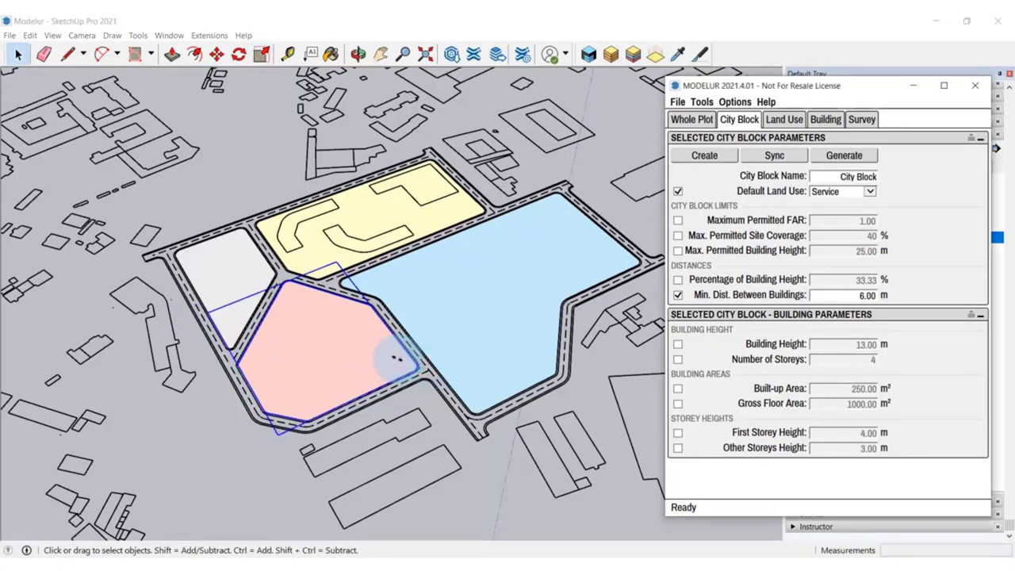
pyautogui.click(397, 359)
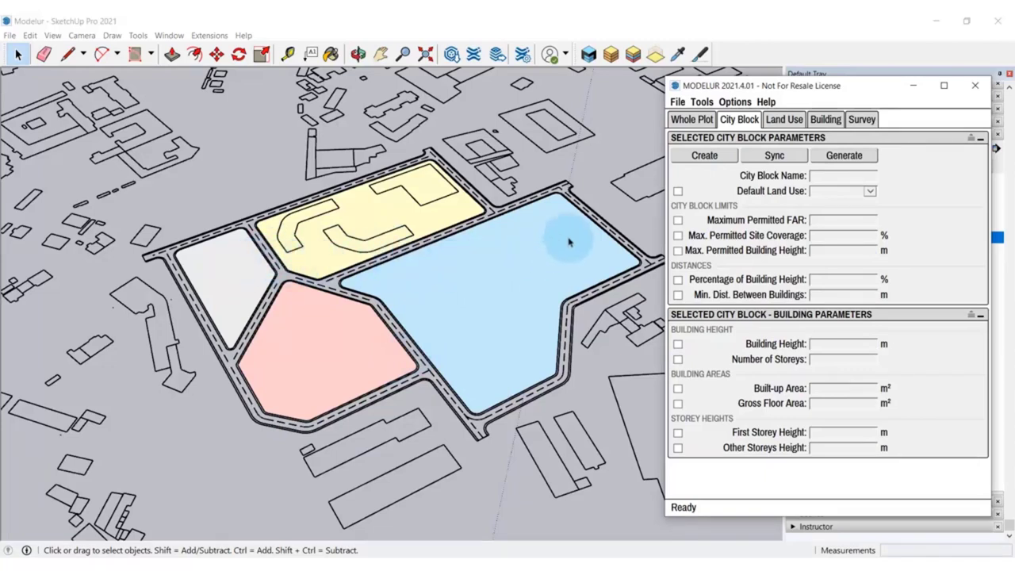
# Step: Check Modelur's settings list and building-from-outlines tool, framing the stacked building at the origin
pyautogui.click(742, 101)
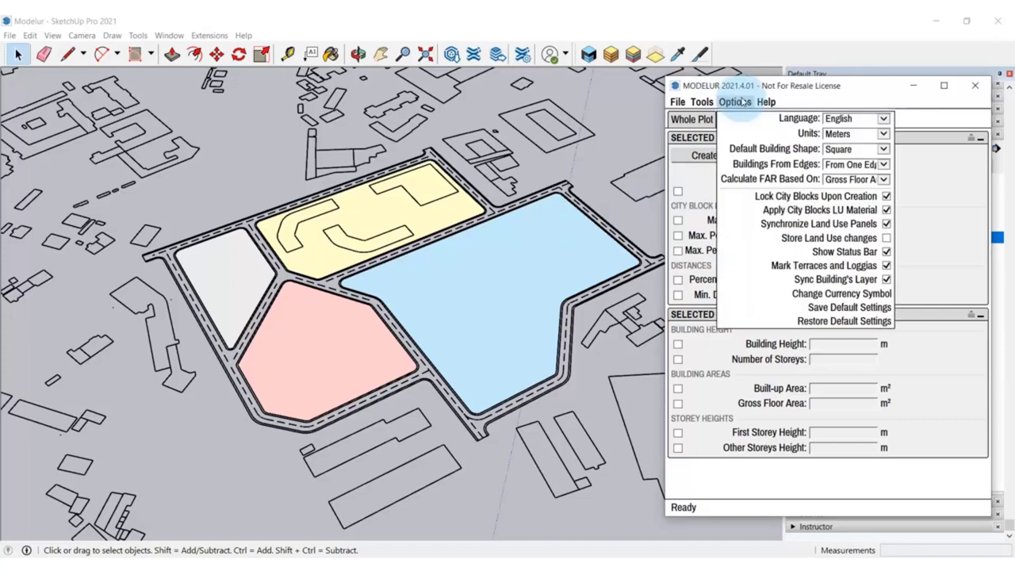
pyautogui.click(903, 197)
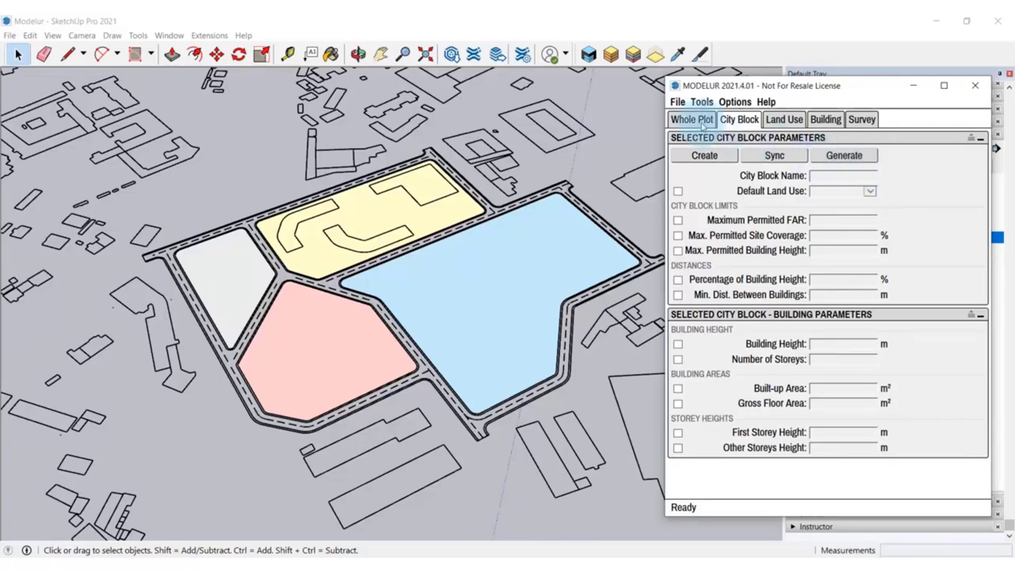
pyautogui.click(611, 60)
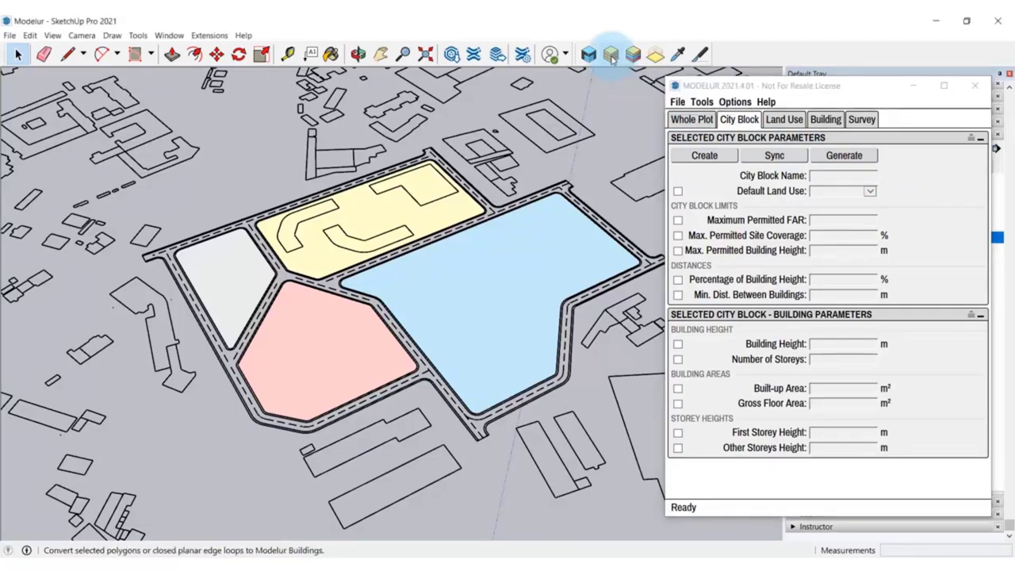
pyautogui.scroll(-10, 452, 158)
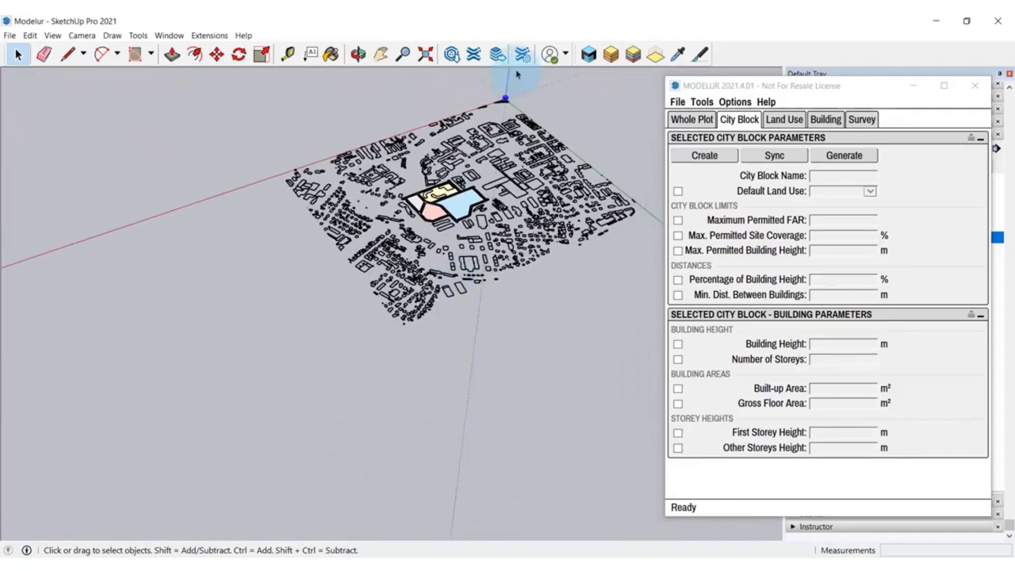
pyautogui.scroll(10, 507, 90)
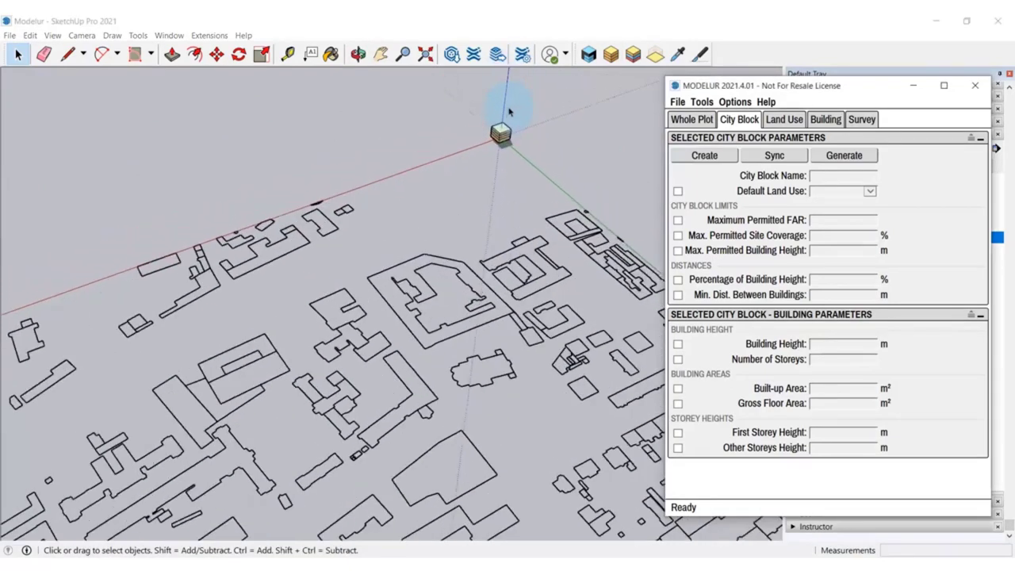
pyautogui.scroll(2, 501, 95)
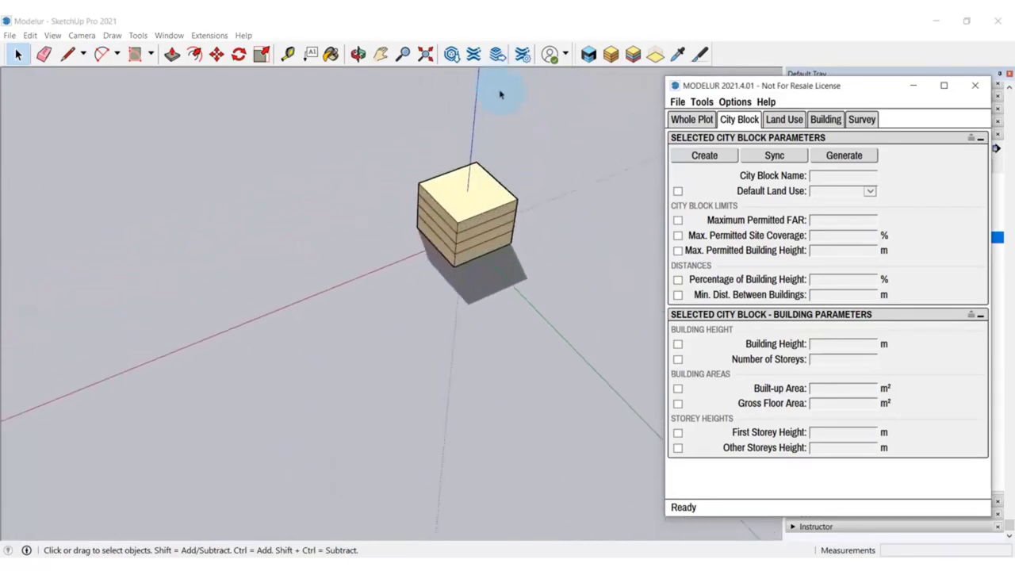
# Step: Convert the stacked origin building into a complex mixed-use building and orbit to view it
pyautogui.click(492, 204)
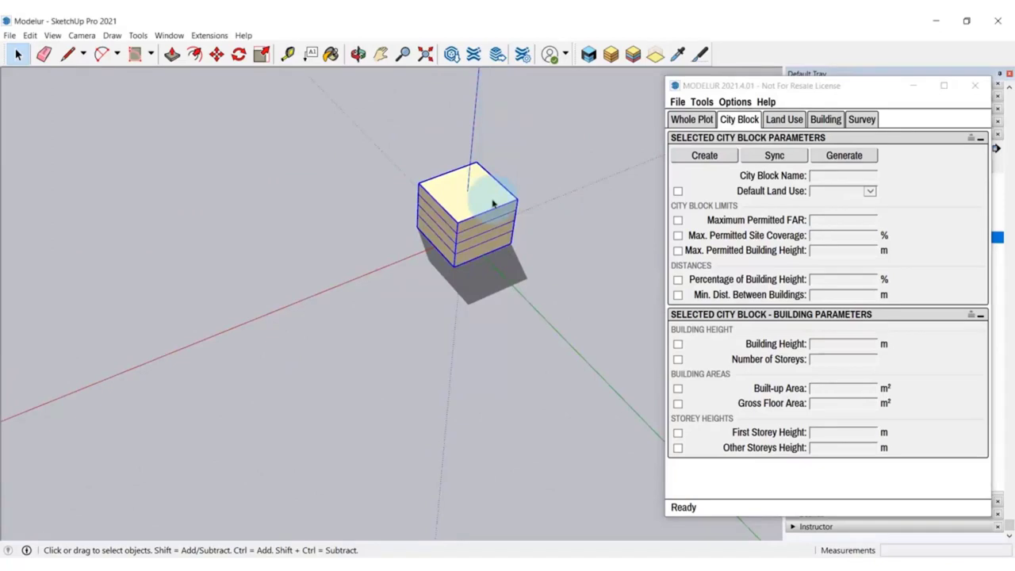
pyautogui.click(632, 60)
pyautogui.press('o')
pyautogui.moveTo(485, 362); pyautogui.dragTo(452, 346)
pyautogui.press('space')
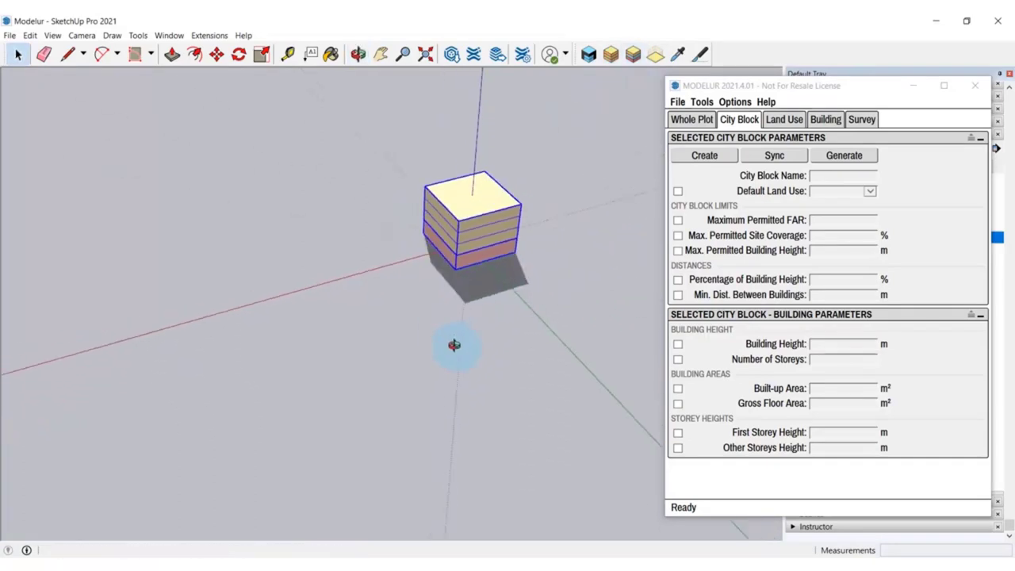
pyautogui.scroll(-5, 455, 344)
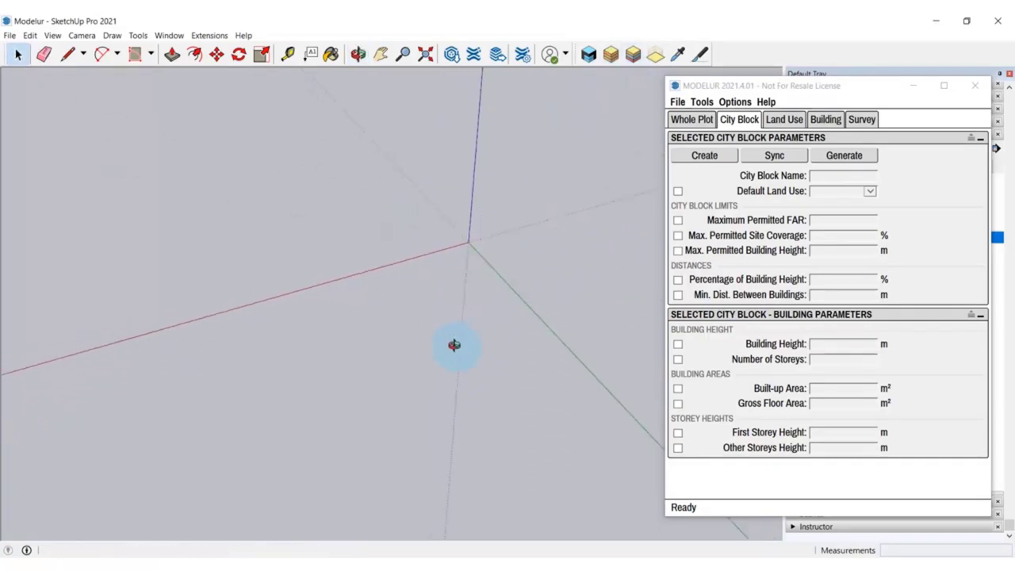
# Step: Zoom out over the surrounding city blocks, then in on the grey Parking block
pyautogui.moveTo(454, 344); pyautogui.dragTo(441, 476, button='middle')
pyautogui.scroll(8, 348, 474)
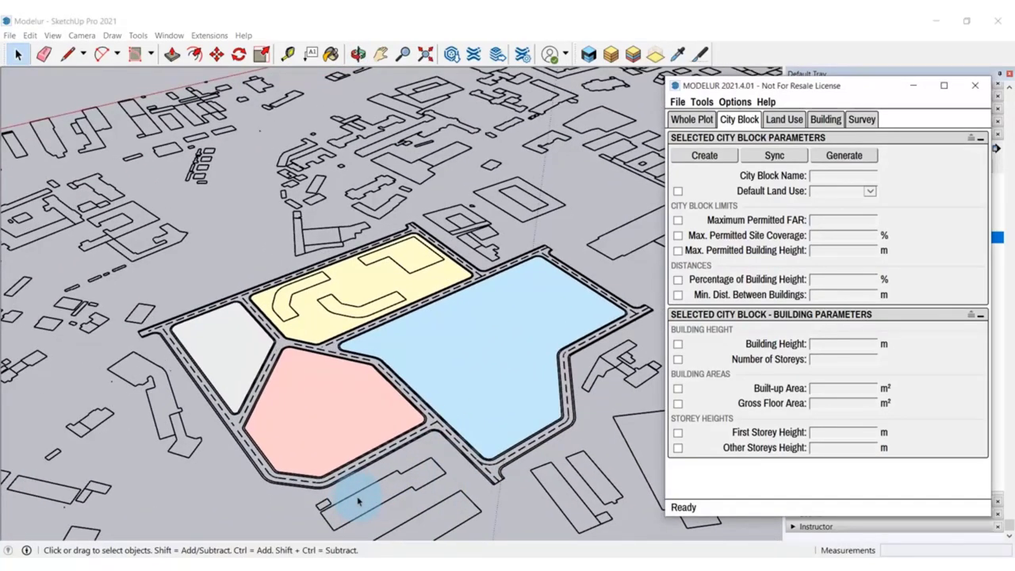
pyautogui.scroll(5, 290, 344)
pyautogui.moveTo(290, 344); pyautogui.dragTo(358, 468, button='middle')
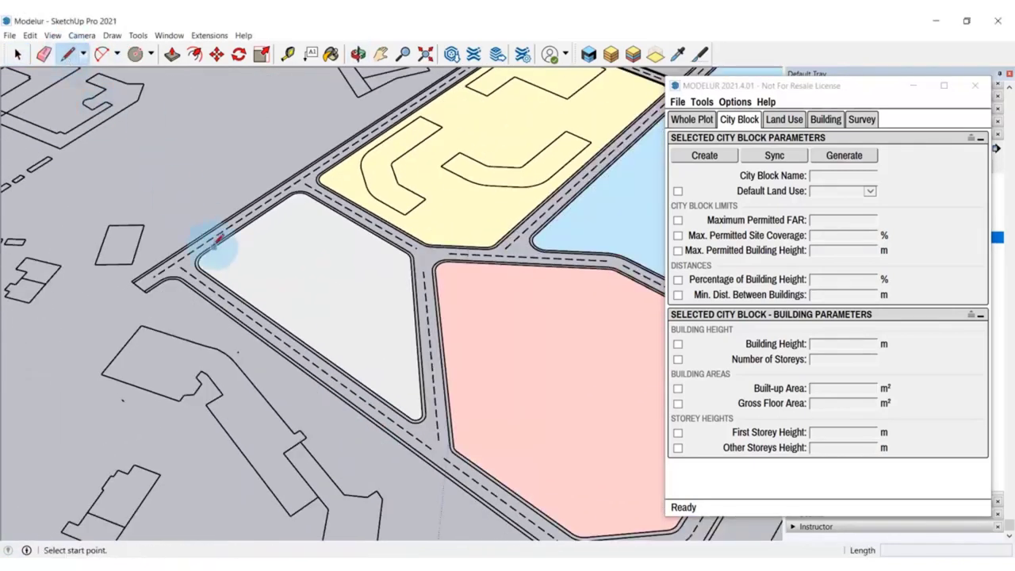
# Step: Draw a closed four-sided footprint face on the grey block with the Line tool
pyautogui.click(67, 54)
pyautogui.scroll(3, 335, 346)
pyautogui.moveTo(335, 346); pyautogui.dragTo(264, 233, button='middle')
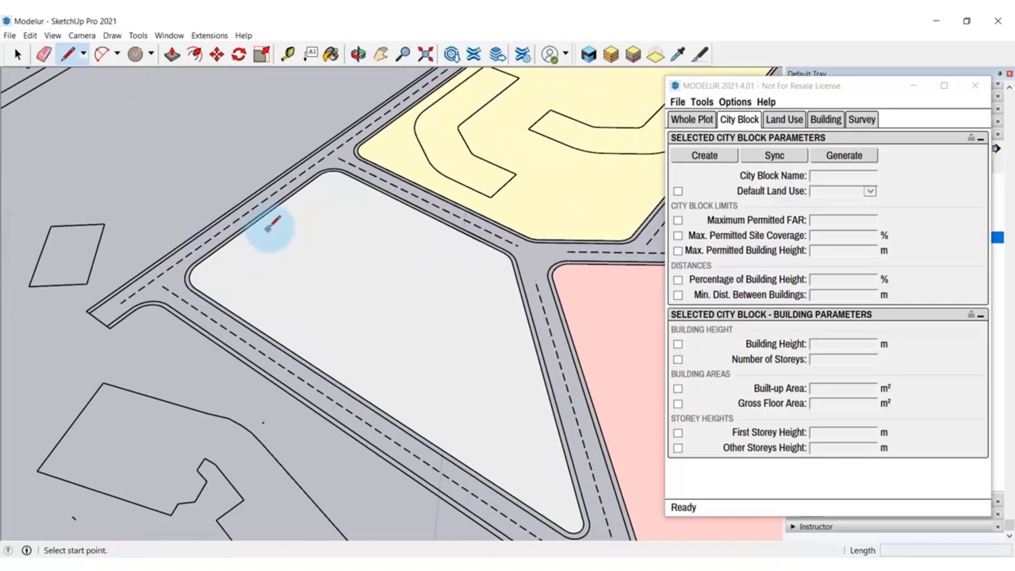
pyautogui.click(287, 215)
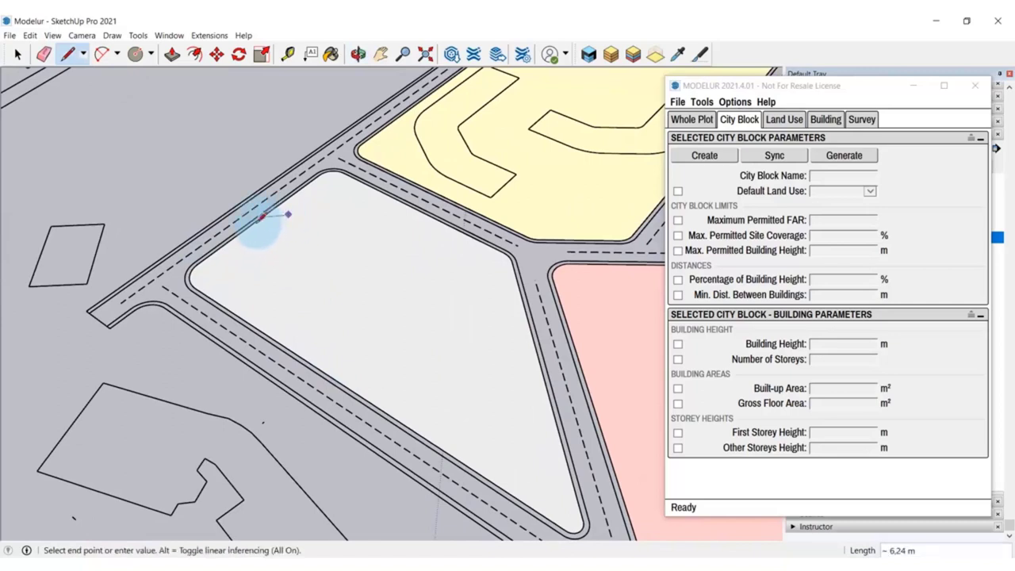
pyautogui.click(214, 269)
pyautogui.click(349, 356)
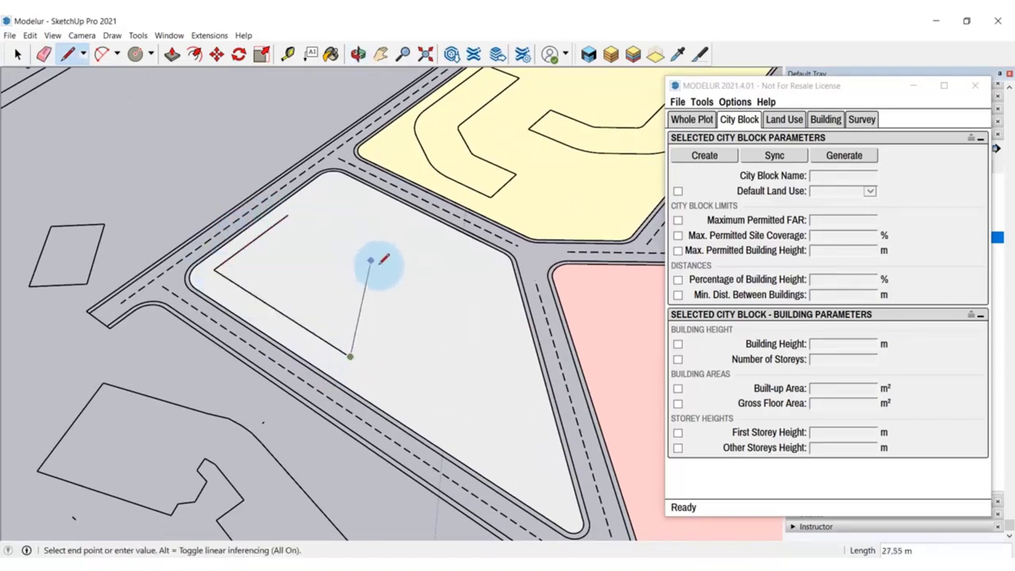
pyautogui.click(379, 266)
pyautogui.click(286, 215)
pyautogui.press('space')
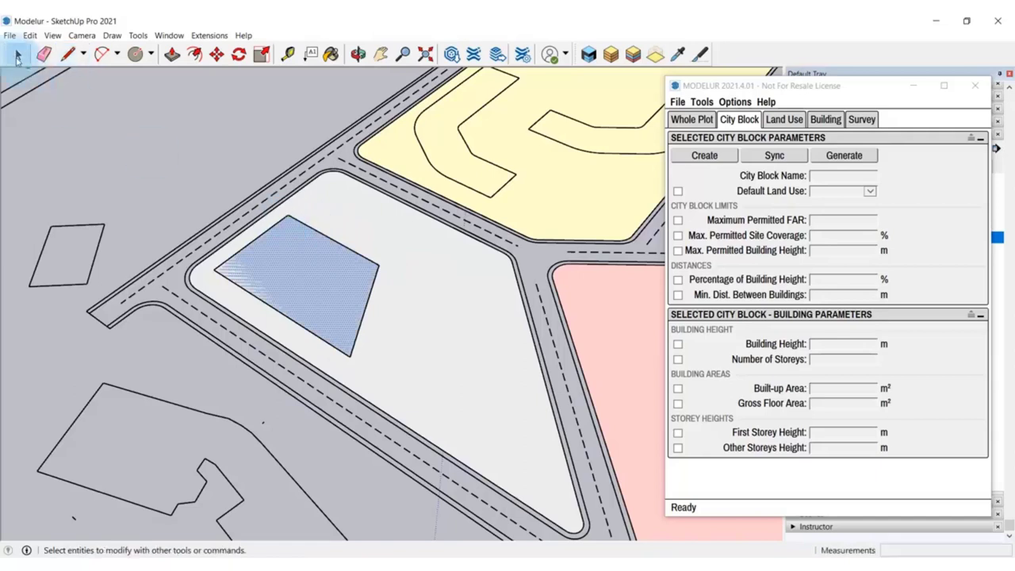
# Step: Convert the footprint into a two-storey, 7.00 m Modelur building with 500.00 m² GFA
pyautogui.moveTo(367, 324); pyautogui.dragTo(378, 297, button='middle')
pyautogui.click(609, 55)
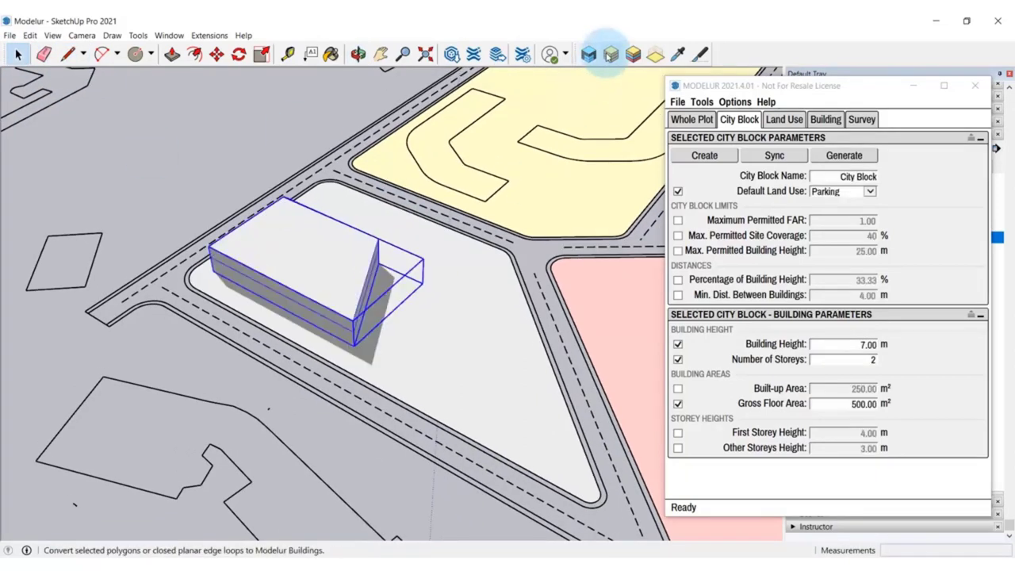
pyautogui.moveTo(376, 417); pyautogui.dragTo(293, 277, button='middle')
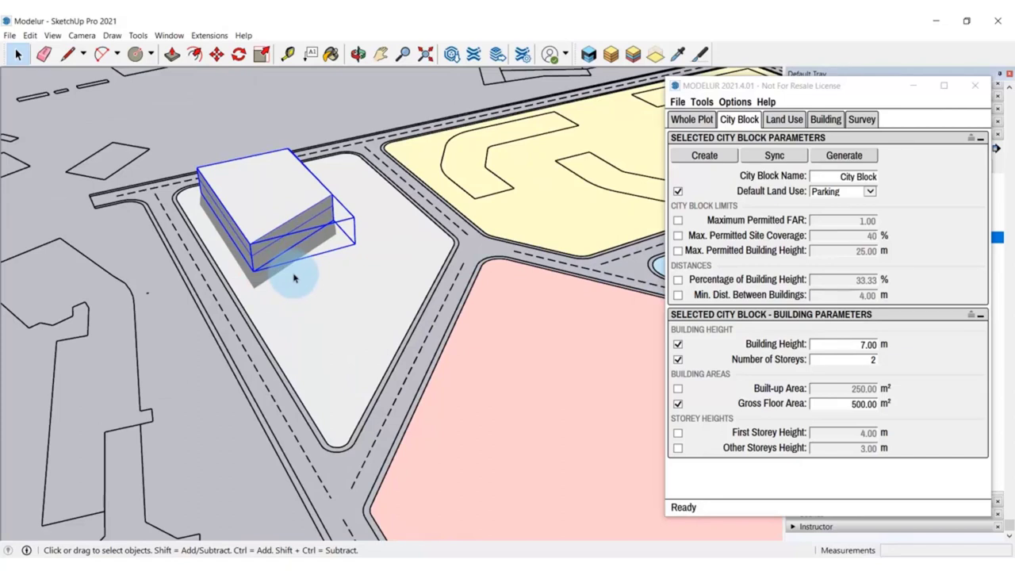
# Step: Set the Parking building's first storey height to 5 m for 8 m total, then reselect to verify
pyautogui.click(824, 119)
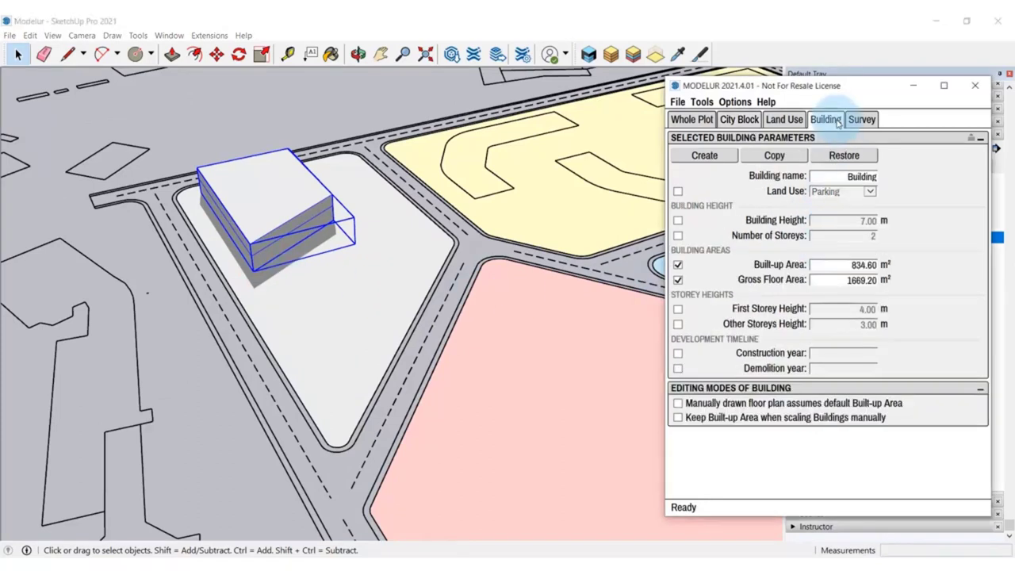
pyautogui.click(678, 310)
pyautogui.click(855, 309)
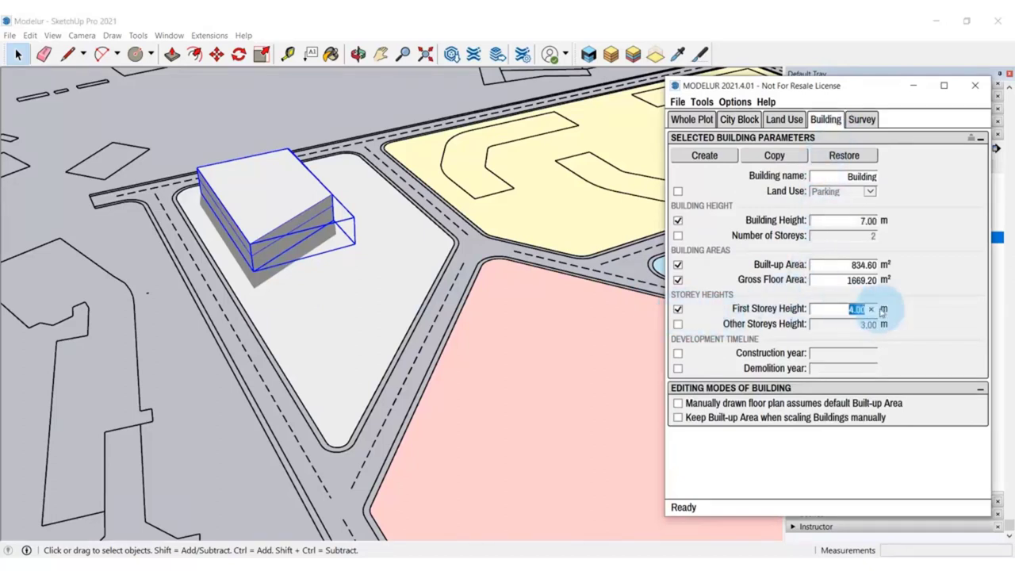
pyautogui.write('5')
pyautogui.press('Return')
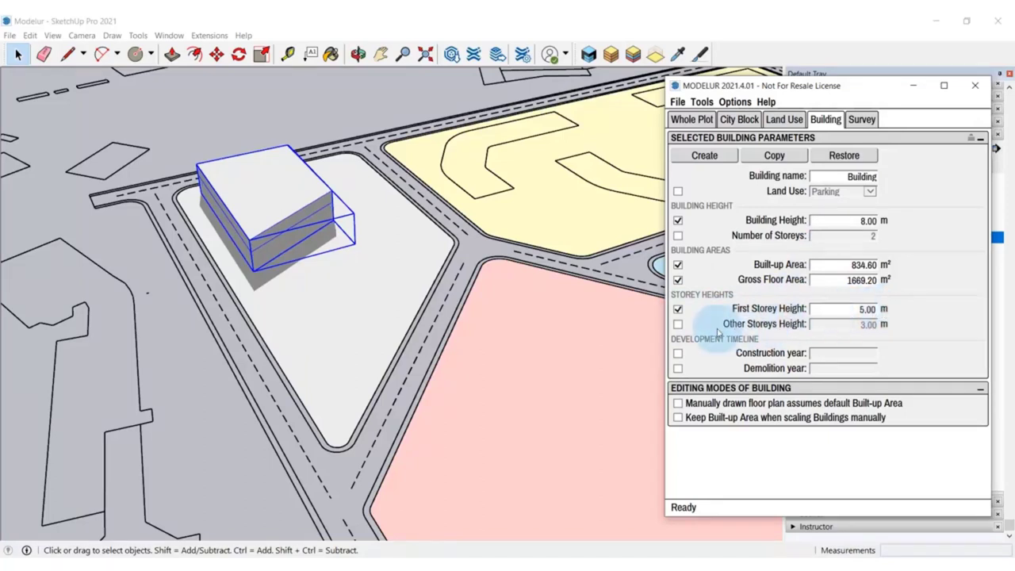
pyautogui.click(190, 359)
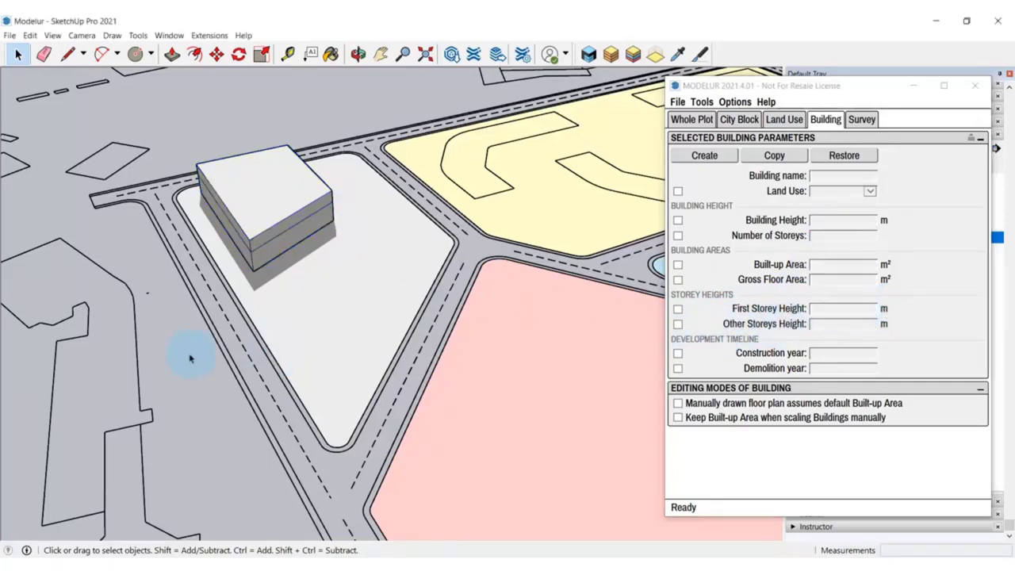
pyautogui.click(298, 227)
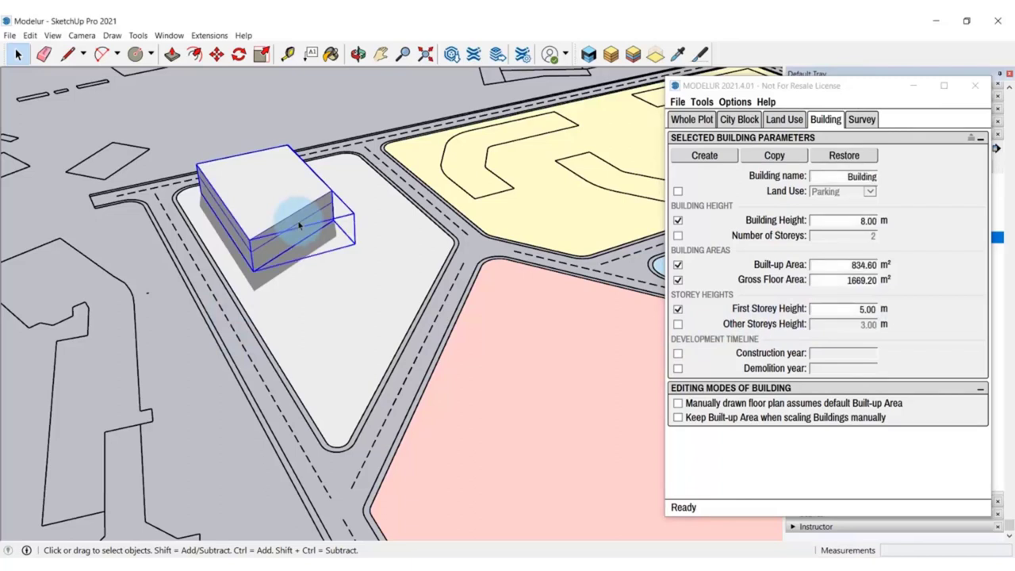
# Step: Move the building by its corner onto the pink lot, making it a six-storey, 20 m Service building
pyautogui.press('m')
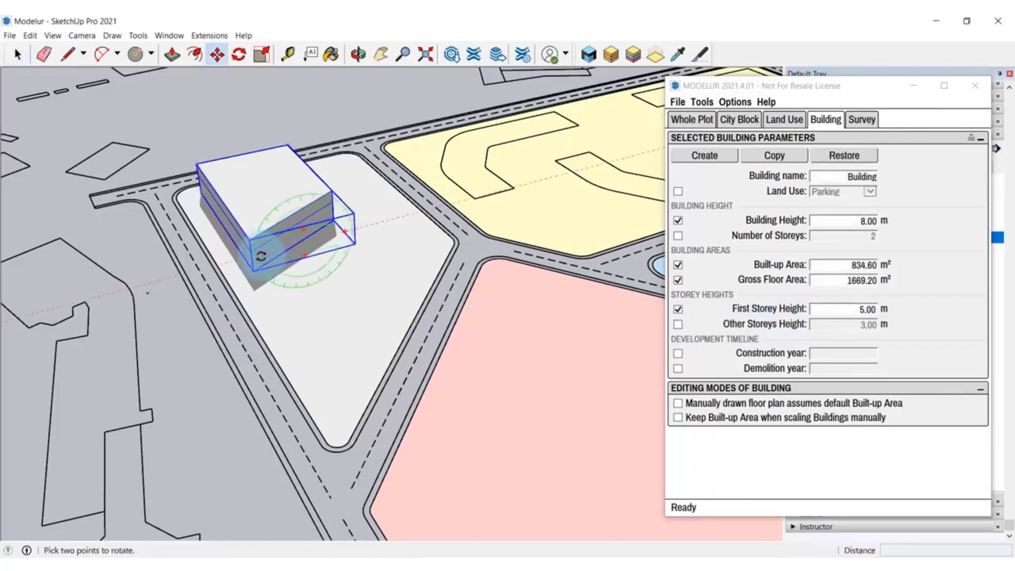
pyautogui.click(251, 272)
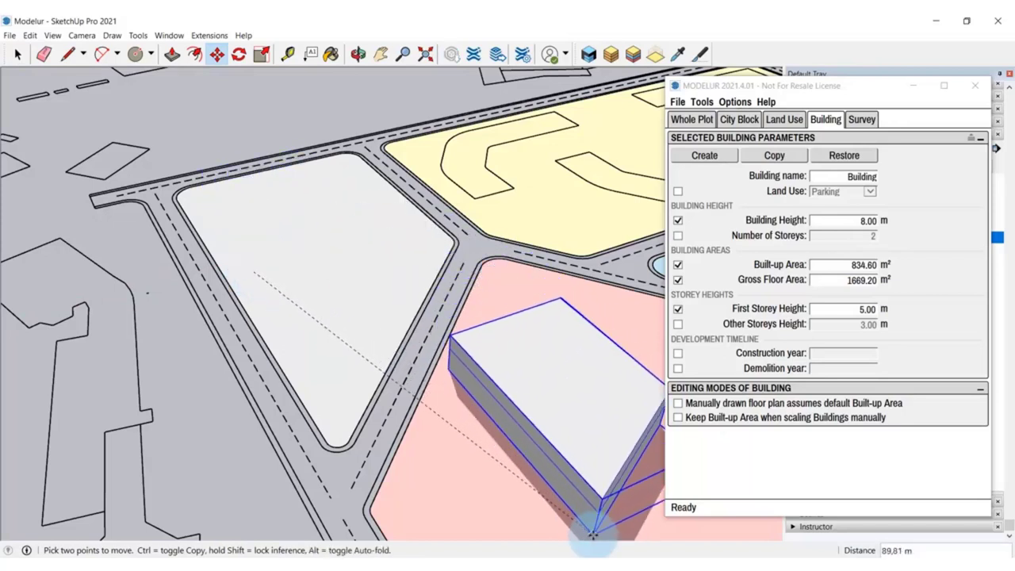
pyautogui.click(593, 534)
pyautogui.scroll(-3, 329, 204)
pyautogui.moveTo(315, 197); pyautogui.dragTo(251, 283, button='middle')
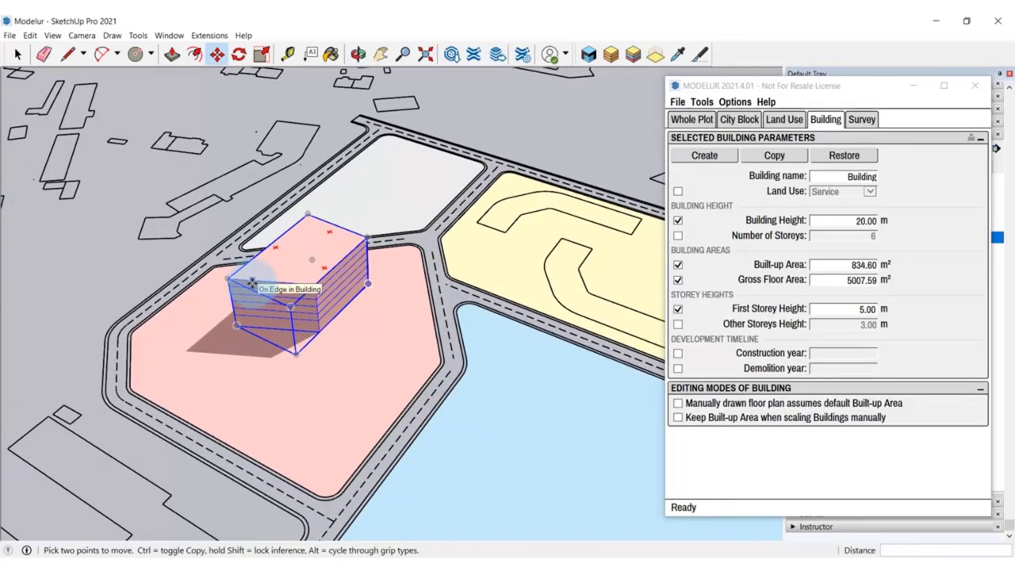
pyautogui.hotkey('ctrl', 't')
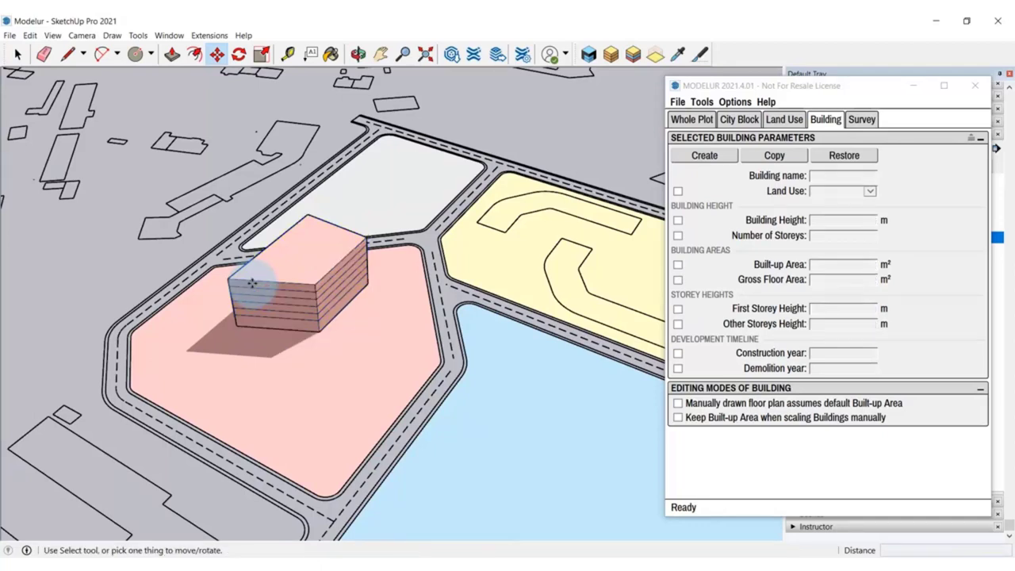
pyautogui.press('space')
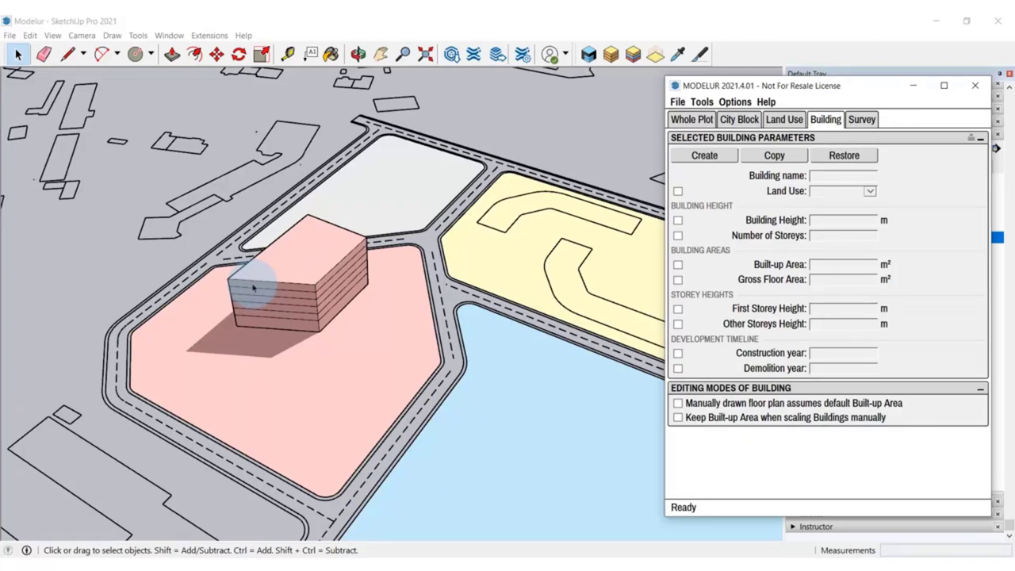
# Step: Select the three outlines on the red block and convert them into four-storey Residential buildings totalling 6209.57 m²
pyautogui.scroll(-5, 254, 288)
pyautogui.scroll(5, 430, 282)
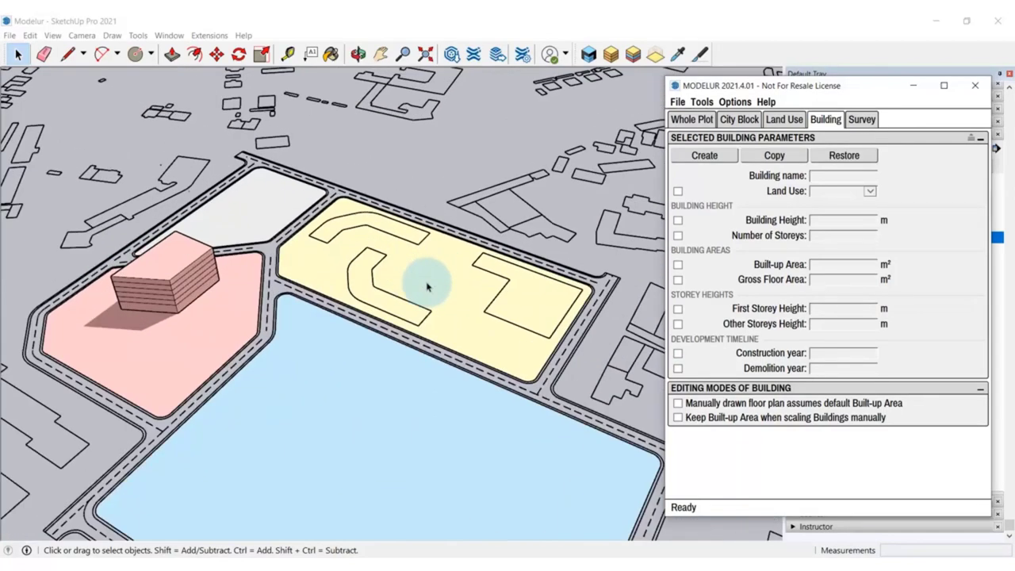
pyautogui.moveTo(504, 309)
pyautogui.mouseDown(button='middle')
pyautogui.moveTo(397, 389)
pyautogui.moveTo(537, 317)
pyautogui.moveTo(514, 315)
pyautogui.mouseUp(button='middle')
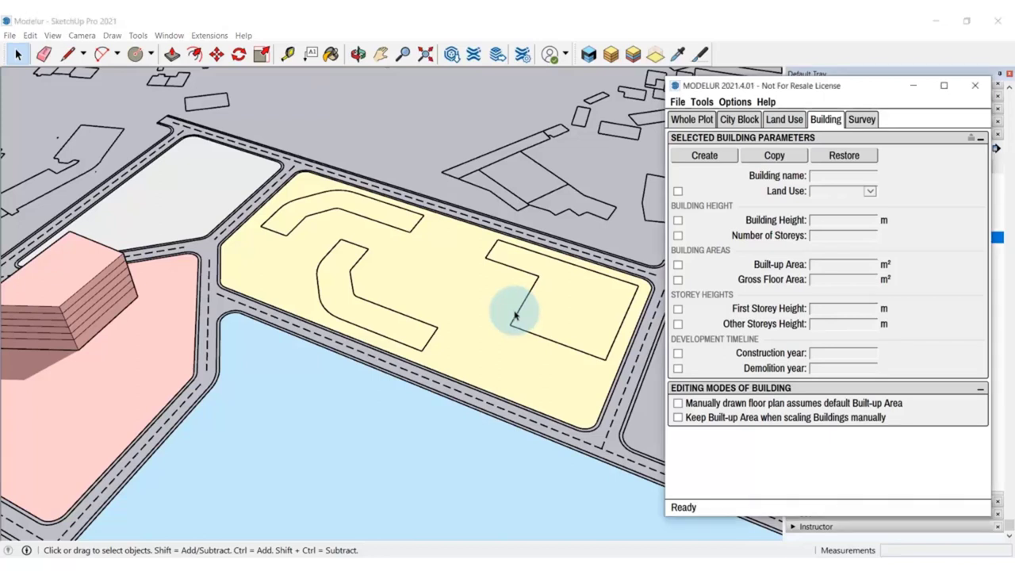
pyautogui.click(517, 315)
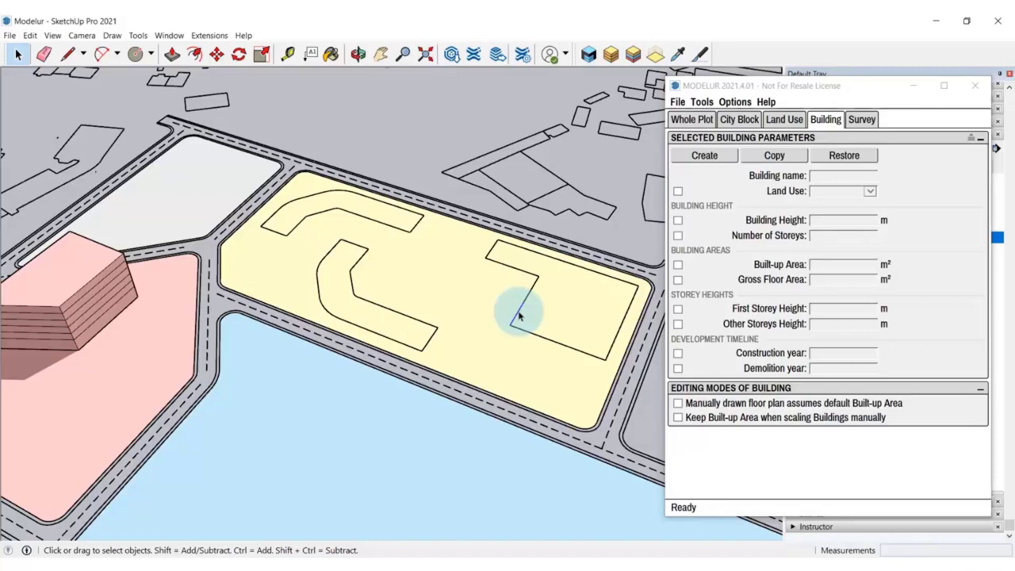
pyautogui.keyDown('shift'); pyautogui.click(413, 323); pyautogui.keyUp('shift')
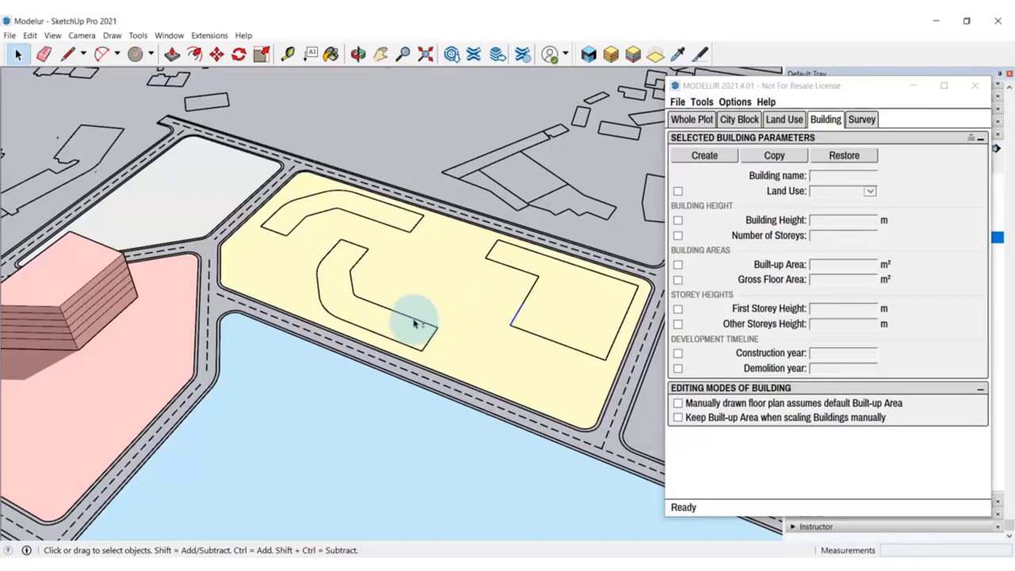
pyautogui.keyDown('shift'); pyautogui.click(418, 226); pyautogui.keyUp('shift')
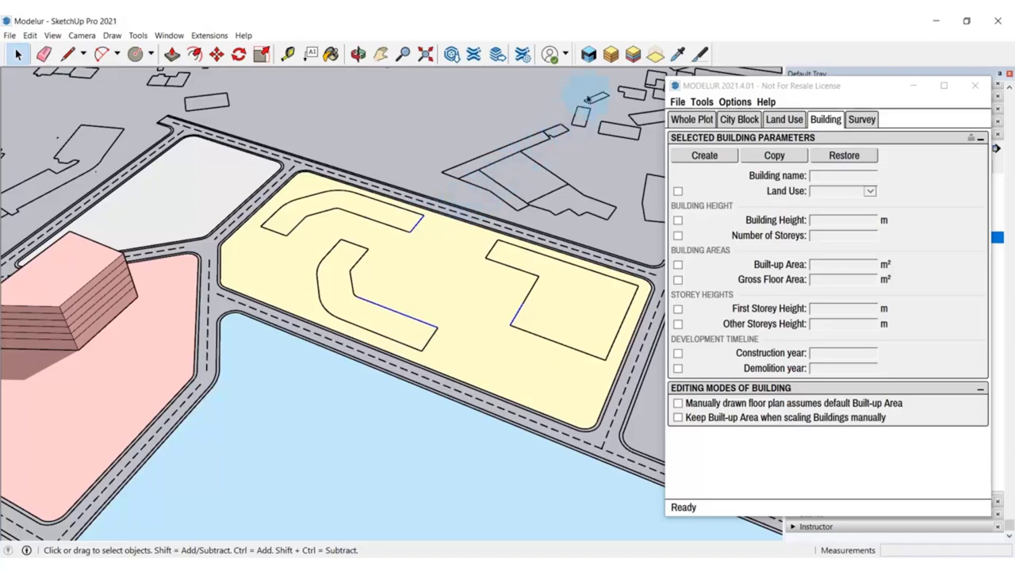
pyautogui.click(632, 54)
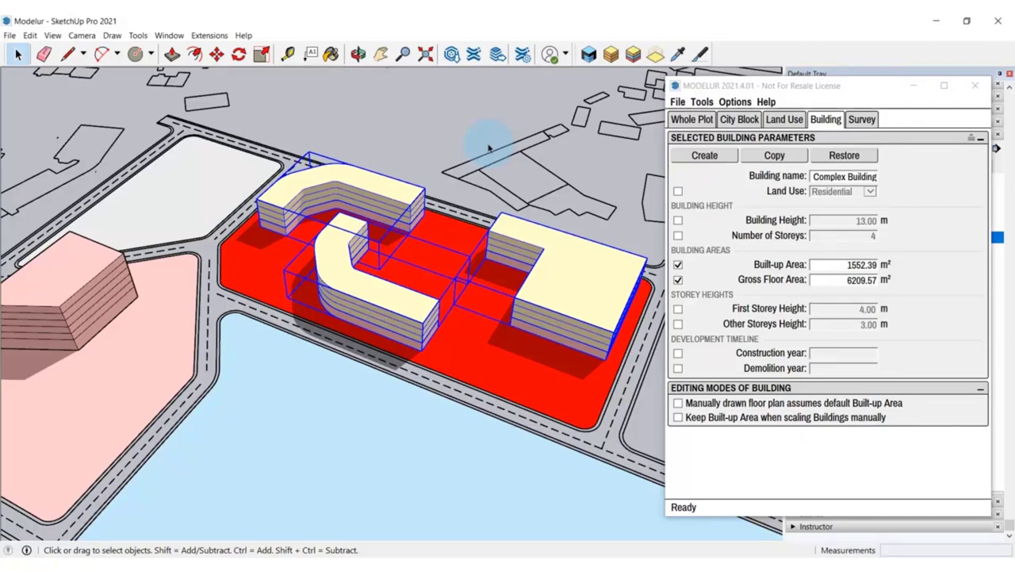
pyautogui.click(489, 148)
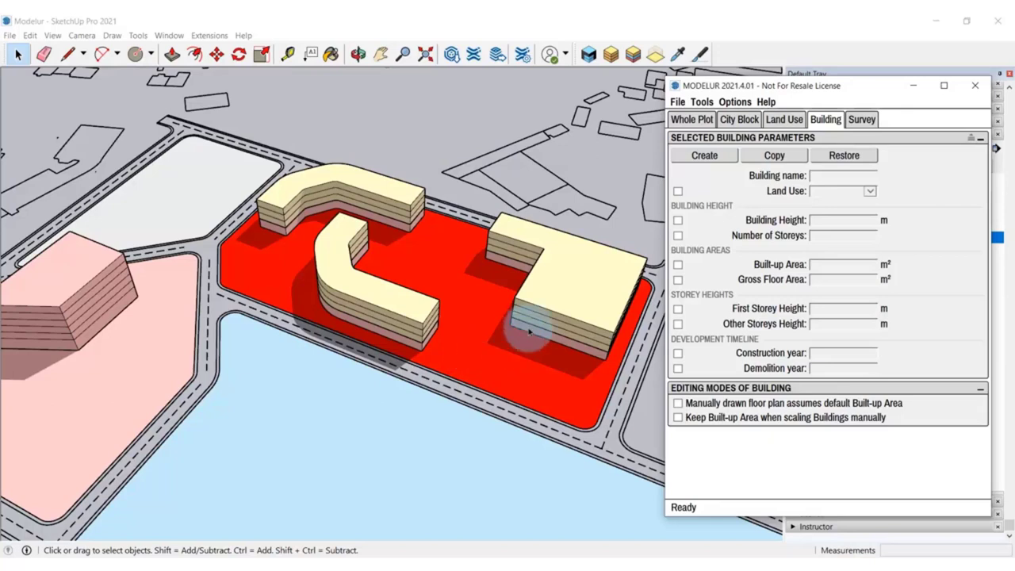
# Step: Enable a 1.50 maximum permitted FAR on the red residential block, then deselect it
pyautogui.click(739, 119)
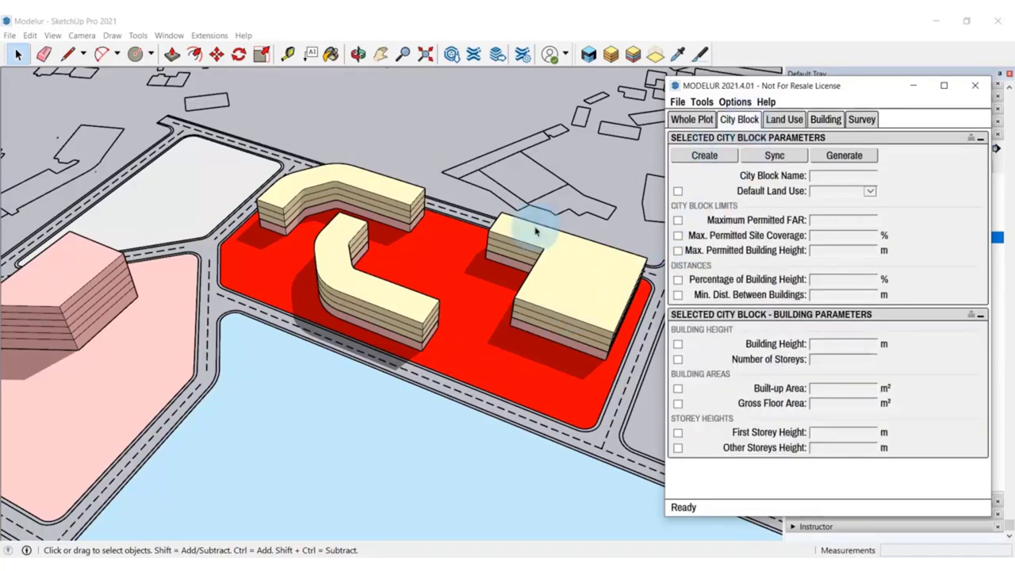
pyautogui.click(449, 271)
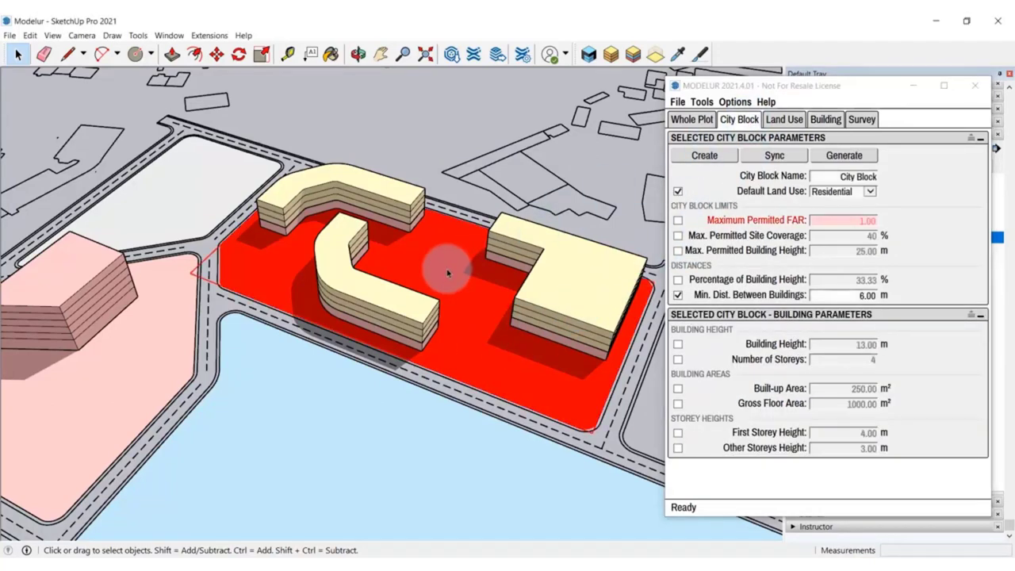
pyautogui.click(790, 227)
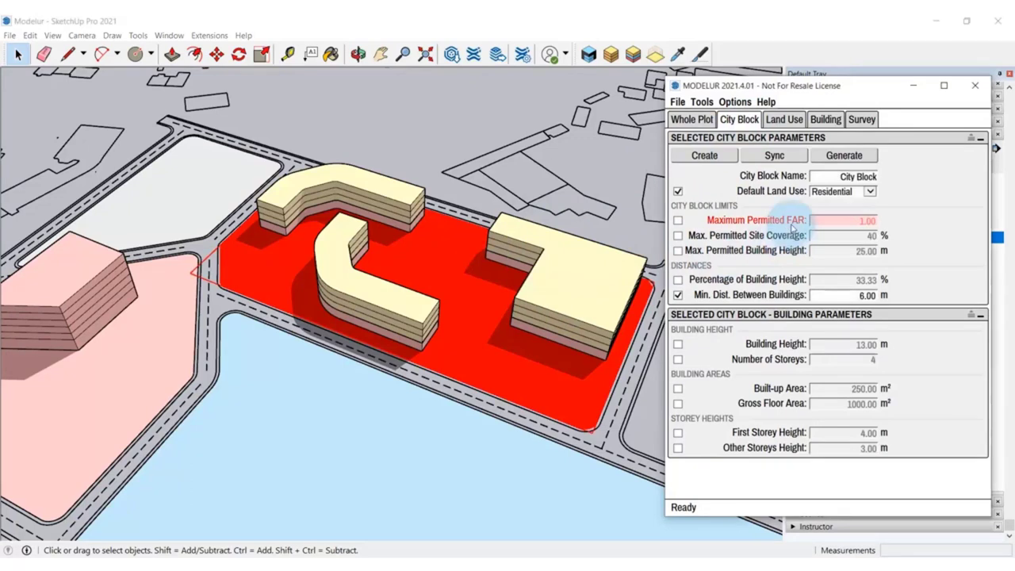
pyautogui.click(678, 221)
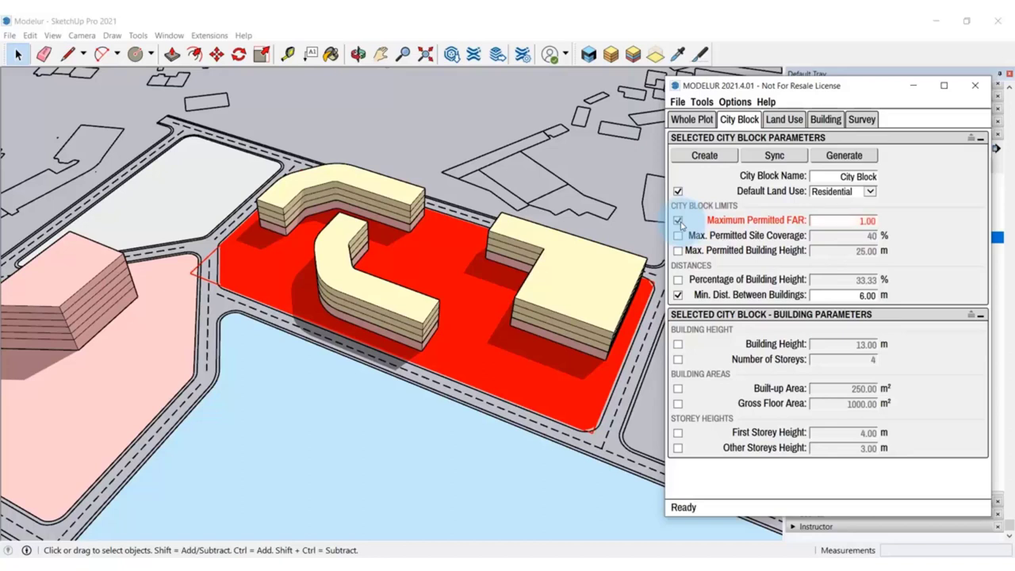
pyautogui.doubleClick(879, 222)
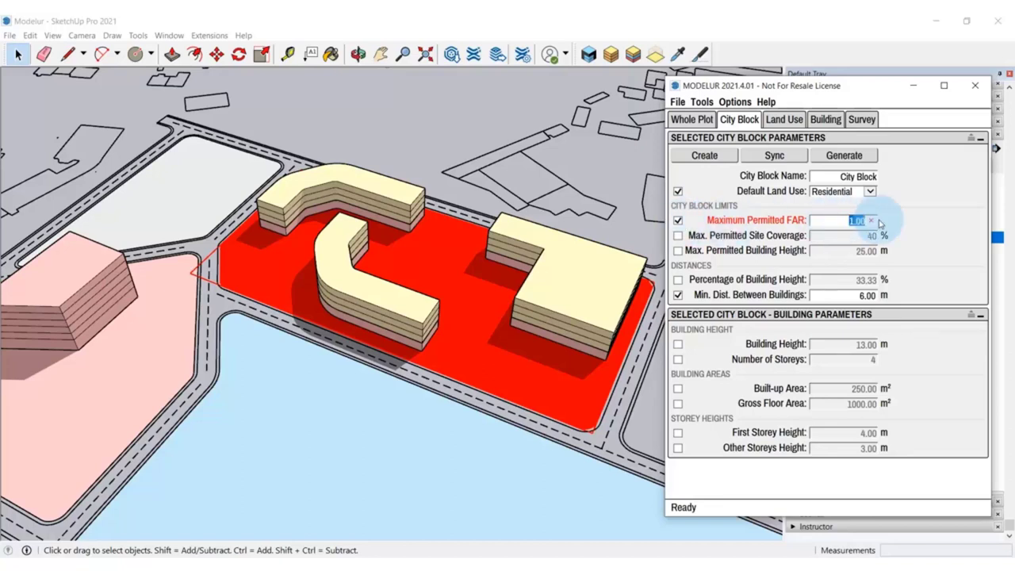
pyautogui.write('1.5')
pyautogui.press('Return')
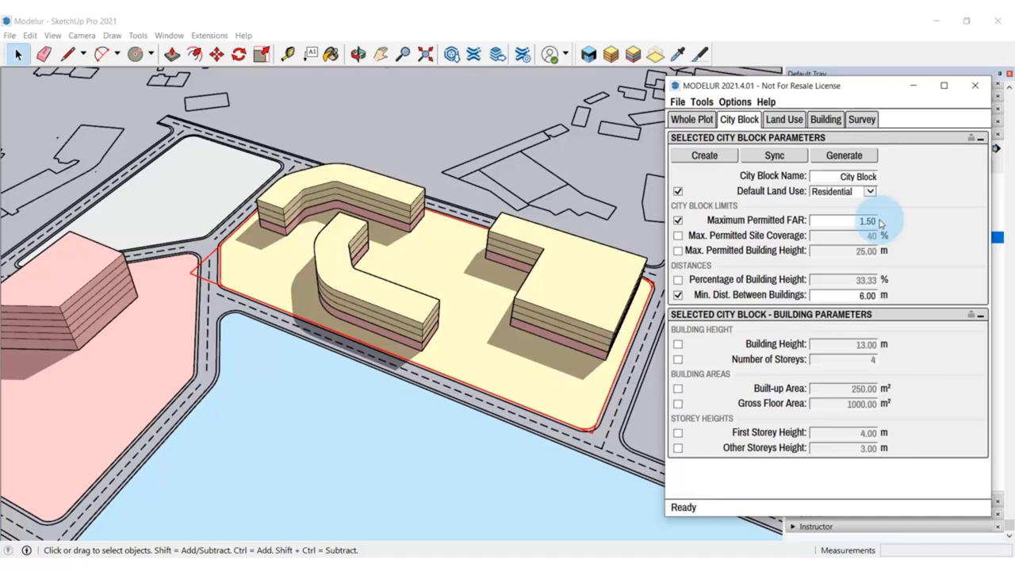
pyautogui.hotkey('ctrl', 't')
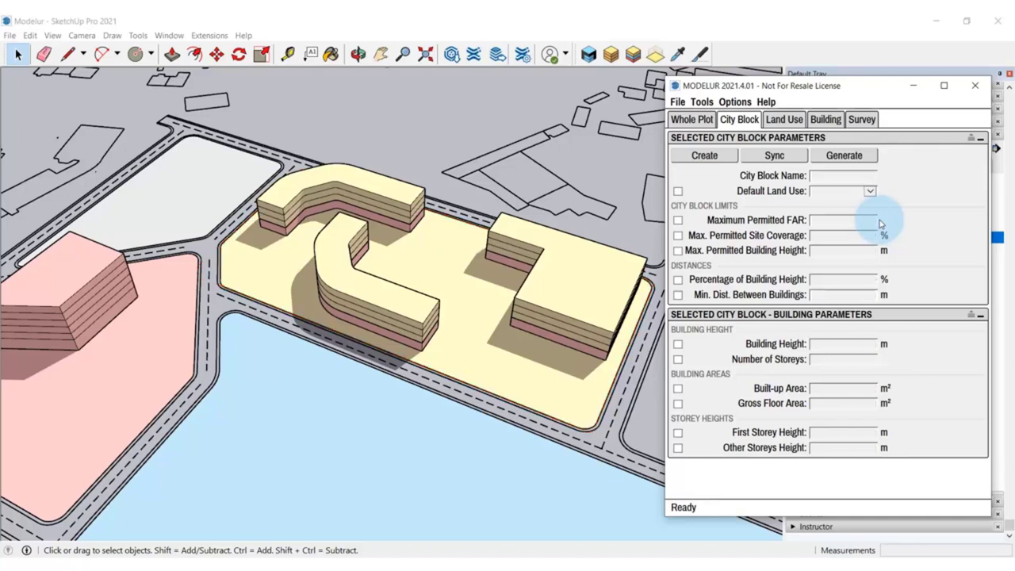
# Step: Zoom to the large blue Industry block, select it, and generate random blue and pink buildings
pyautogui.scroll(-10, 507, 198)
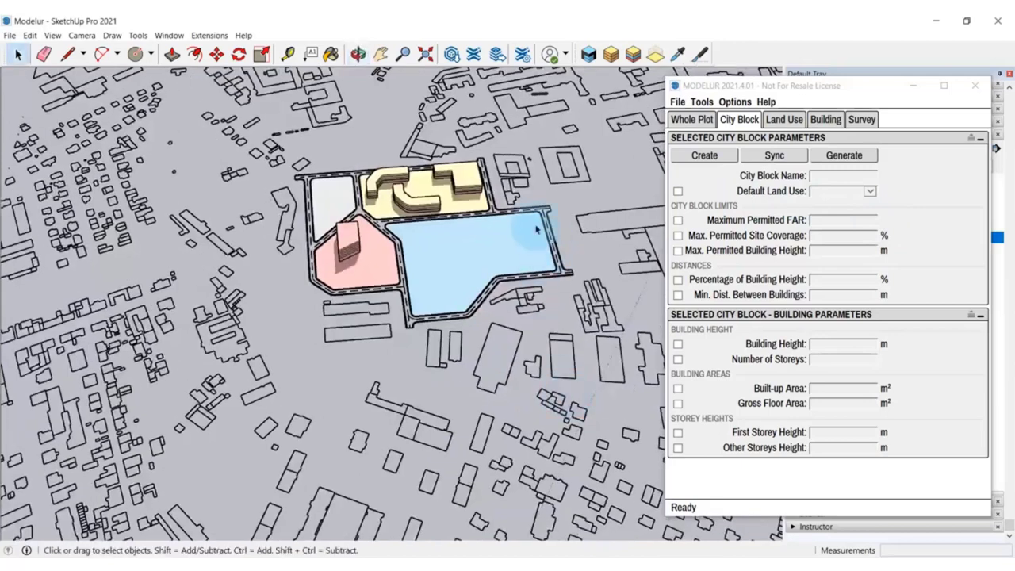
pyautogui.scroll(5, 419, 324)
pyautogui.scroll(2, 412, 254)
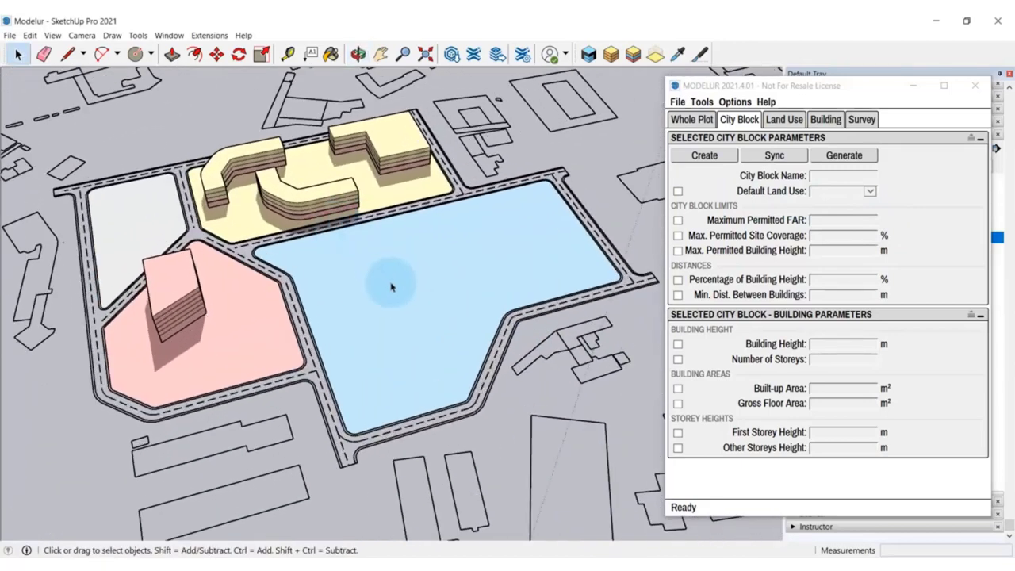
pyautogui.scroll(3, 330, 260)
pyautogui.moveTo(333, 257); pyautogui.dragTo(363, 263)
pyautogui.press('space')
pyautogui.click(374, 269)
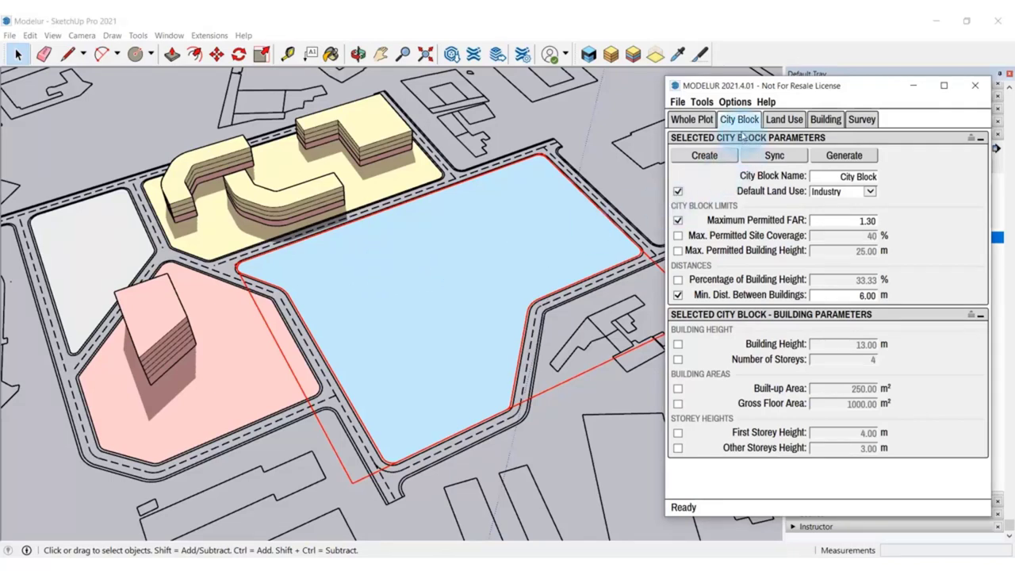
pyautogui.click(843, 160)
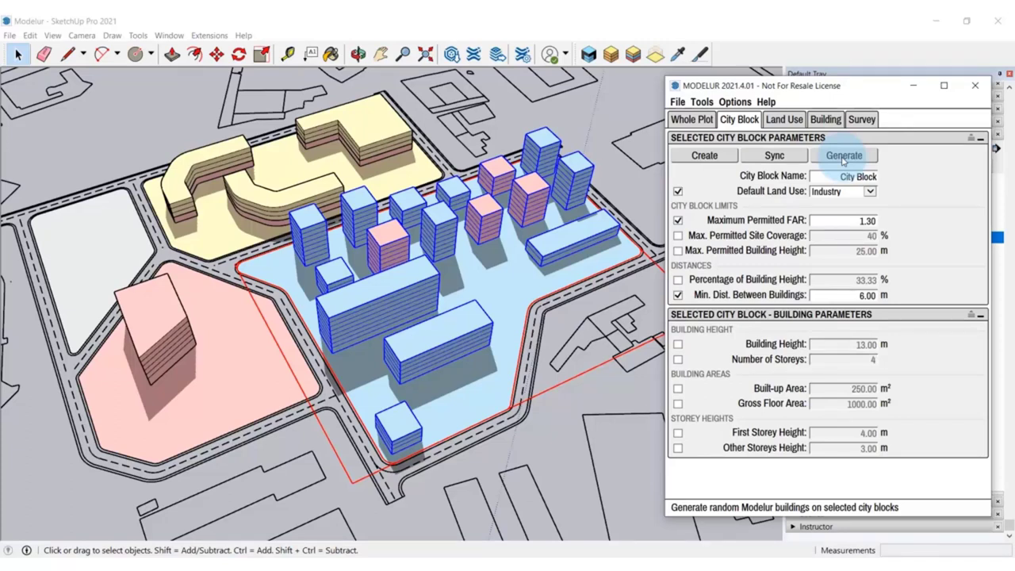
# Step: In the Massing Generator, set maximum building length to 85 and land use #3 to Hospital
pyautogui.click(702, 102)
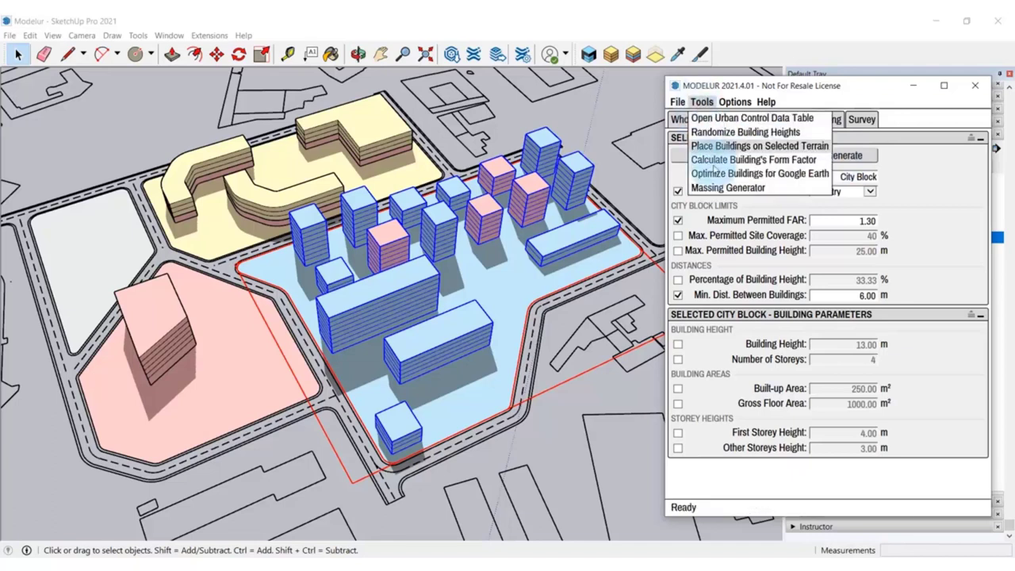
pyautogui.click(716, 187)
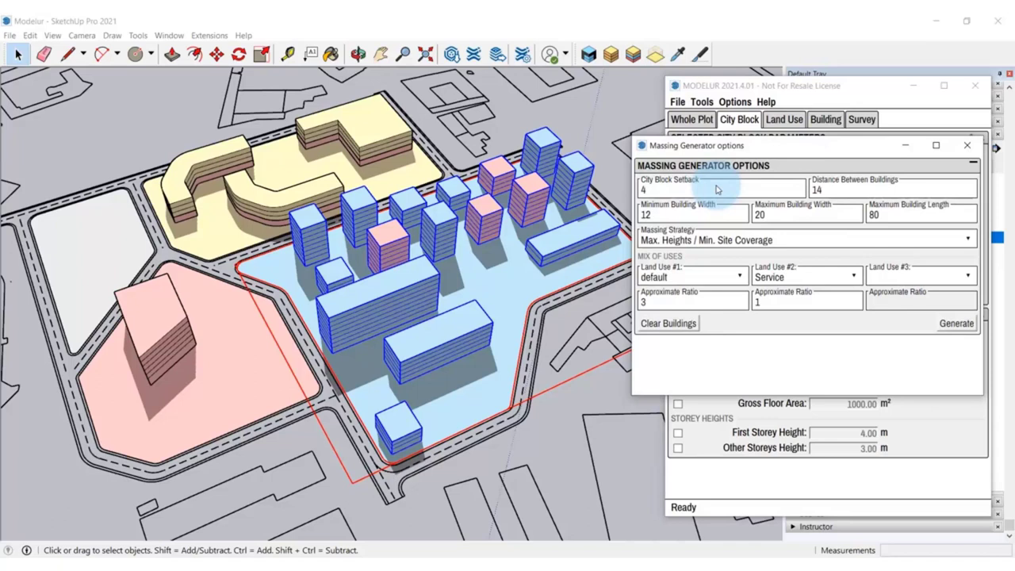
pyautogui.doubleClick(869, 214)
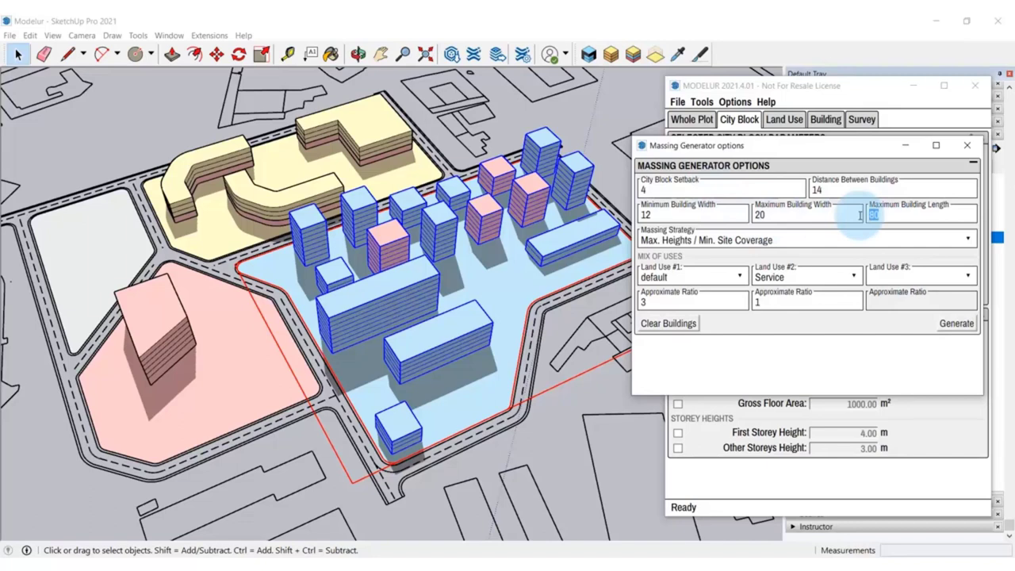
pyautogui.write('85')
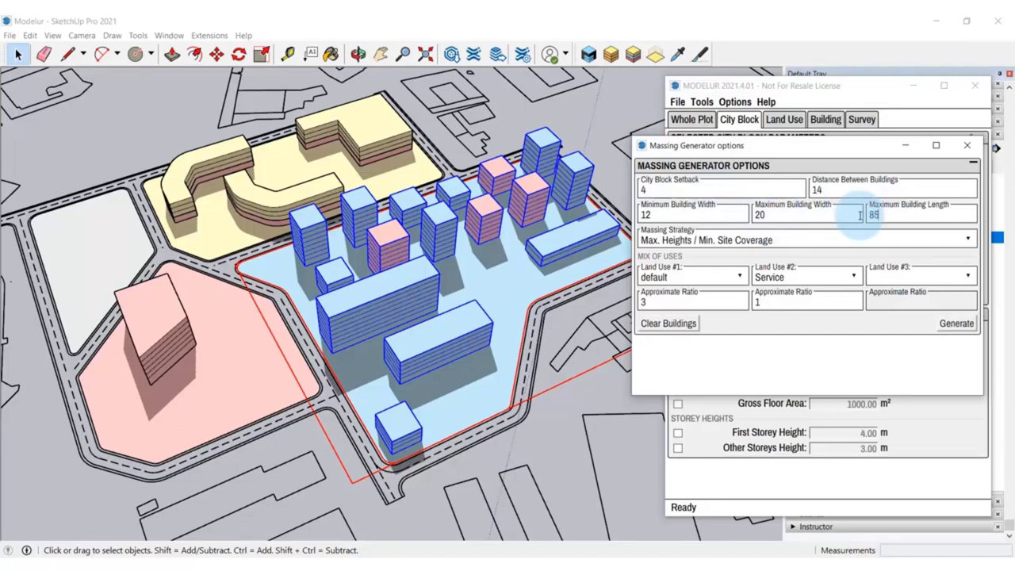
pyautogui.click(953, 275)
pyautogui.click(911, 341)
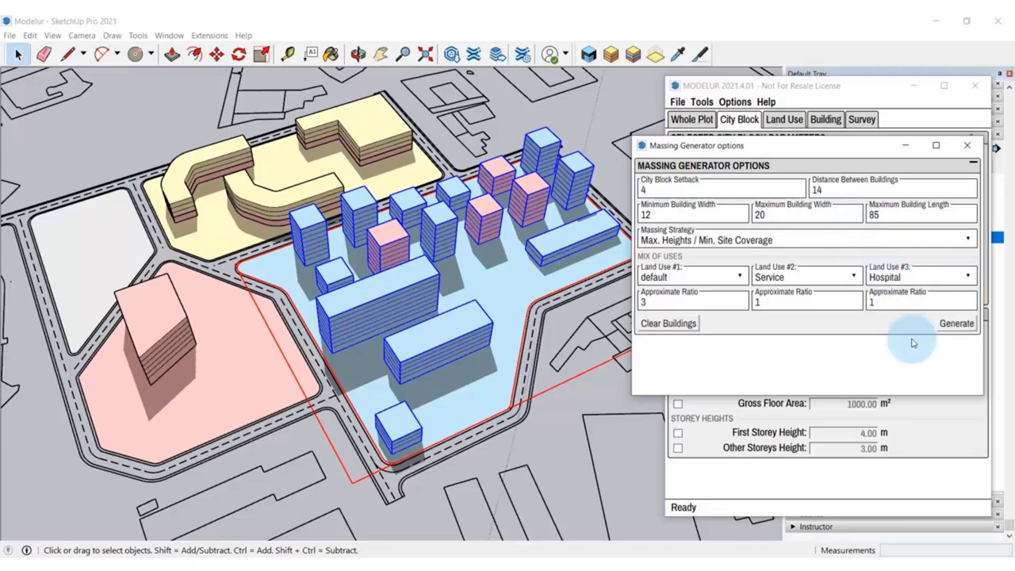
# Step: Clear and regenerate the blue block's massing, trying a building distance of 12
pyautogui.click(690, 329)
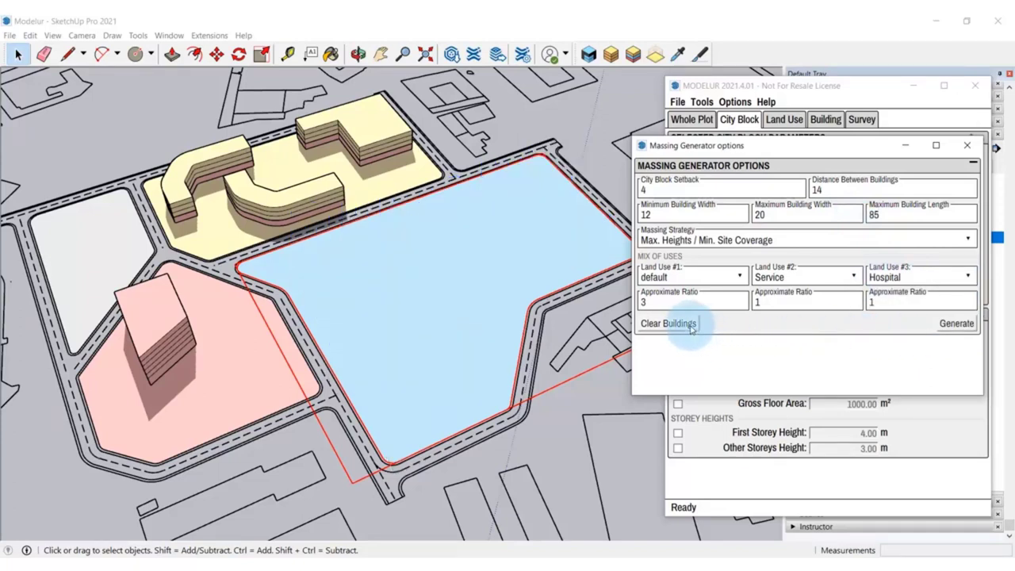
pyautogui.click(949, 324)
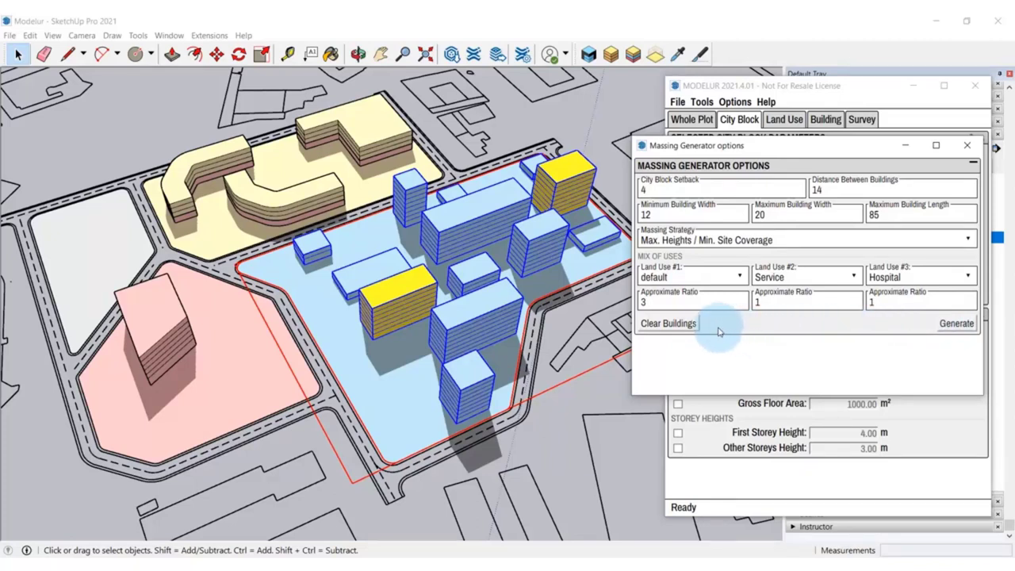
pyautogui.click(681, 324)
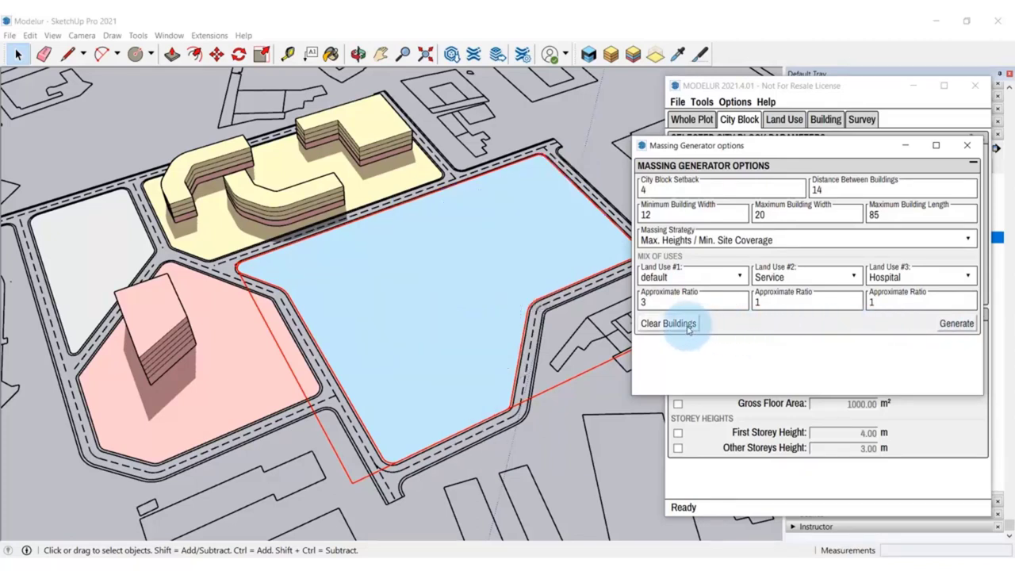
pyautogui.press('BackSpace')
pyautogui.write('2')
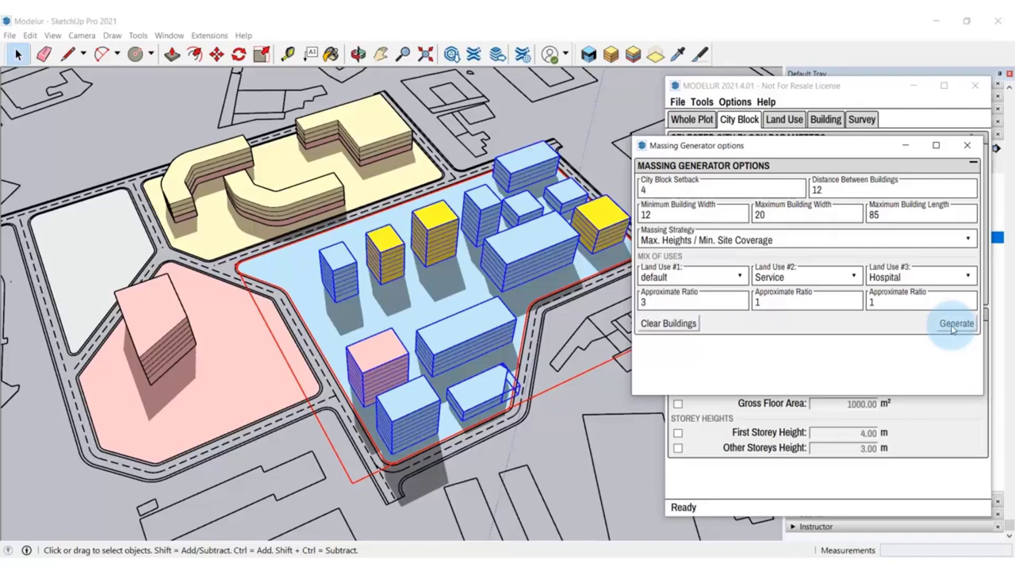
pyautogui.click(668, 323)
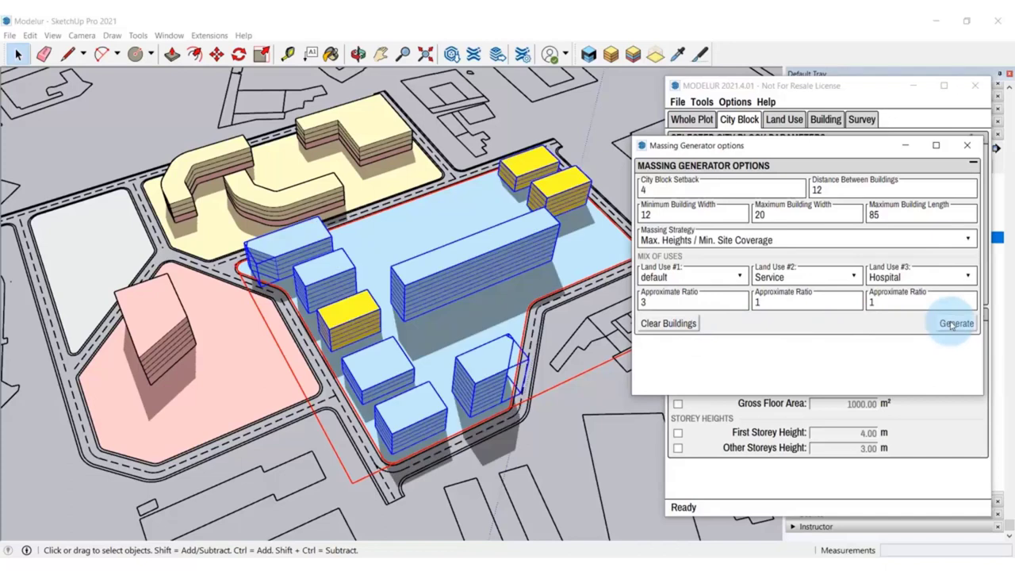
pyautogui.click(682, 331)
pyautogui.click(947, 323)
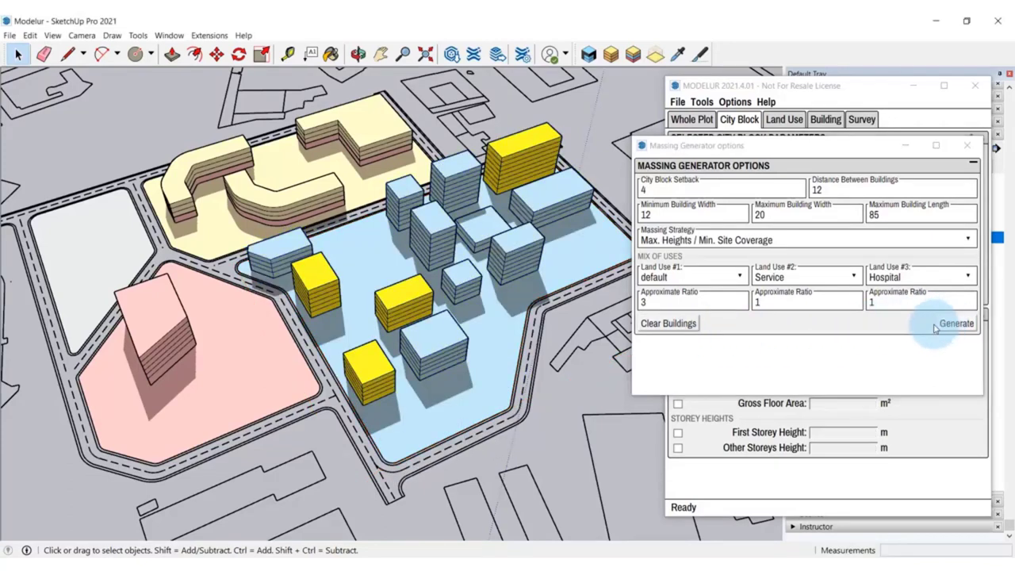
pyautogui.click(675, 323)
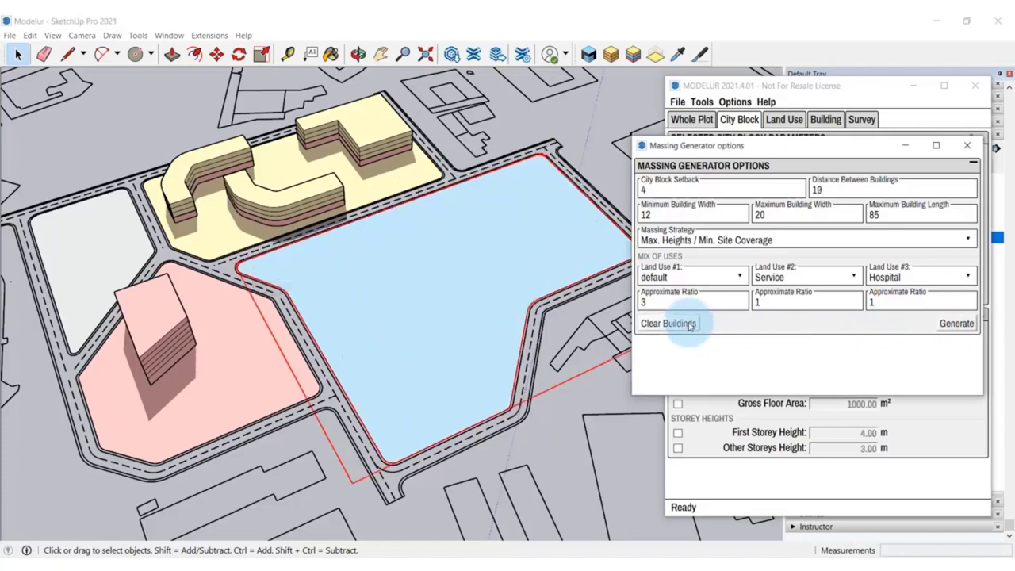
# Step: Set the distance between buildings to 10 and generate the massing
pyautogui.doubleClick(816, 190)
pyautogui.write('10')
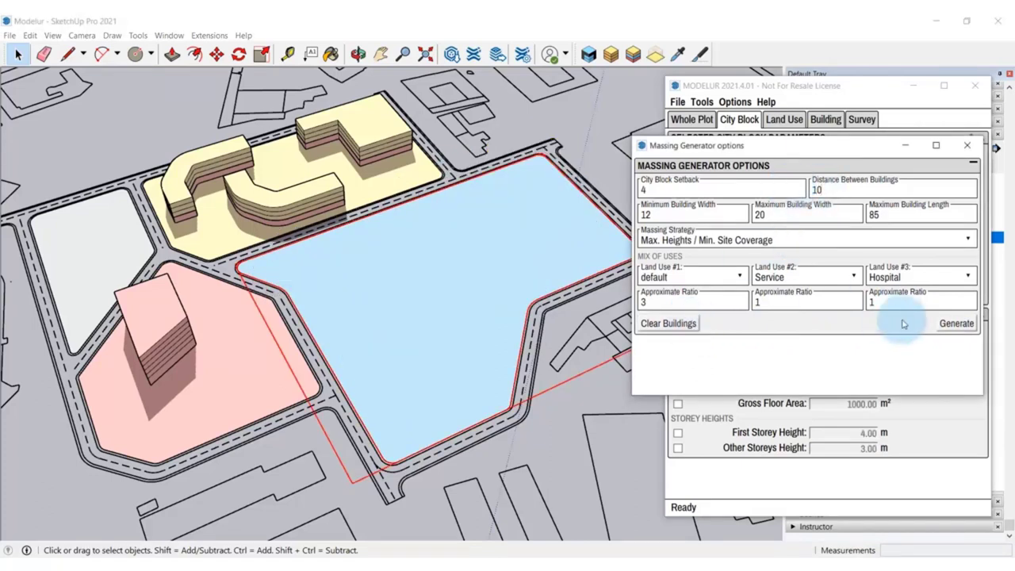
pyautogui.click(954, 326)
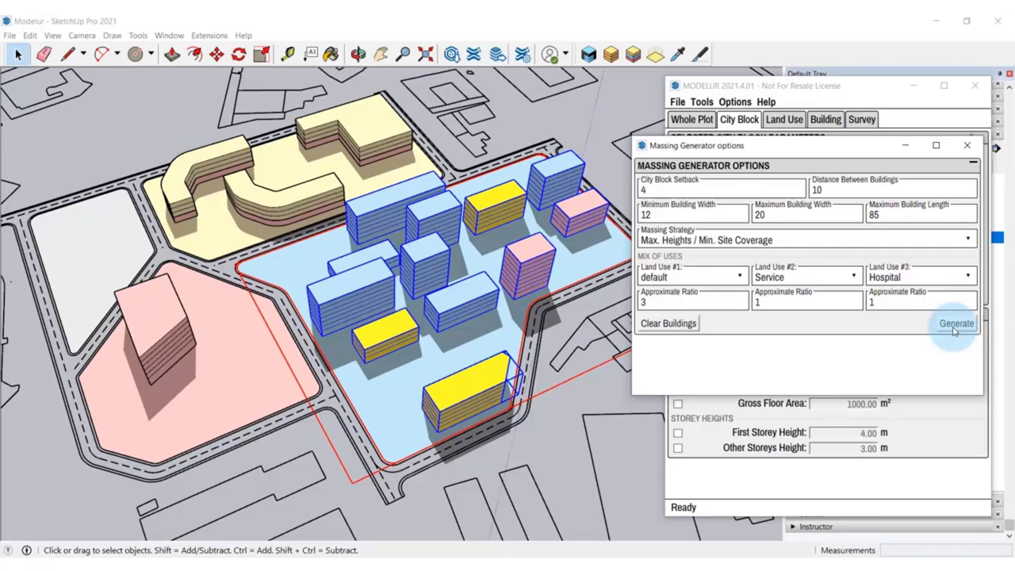
# Step: Set the on-screen City Block Survey and Survey of Plot Area to Basic
pyautogui.click(966, 145)
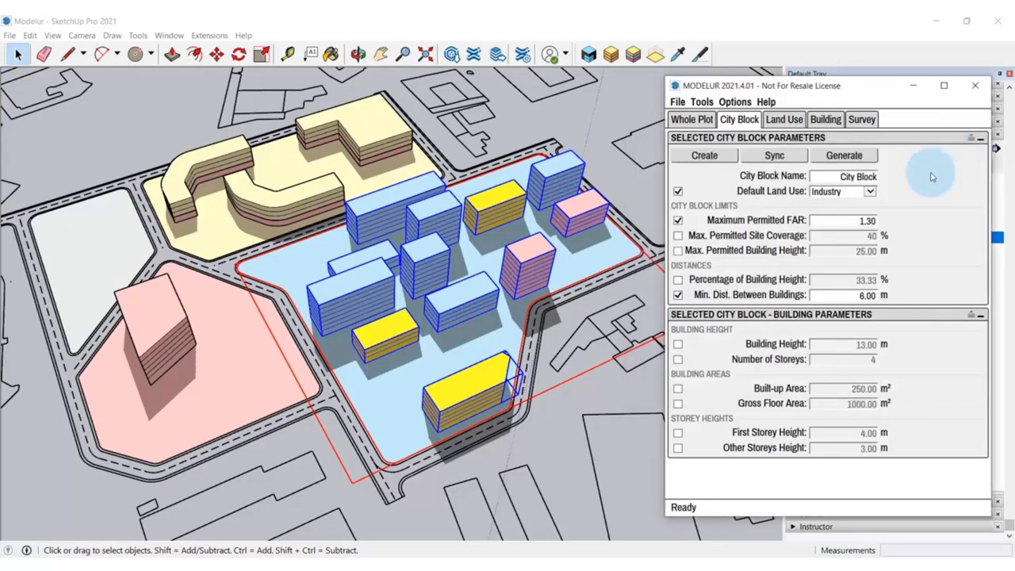
pyautogui.click(581, 410)
pyautogui.scroll(-3, 550, 404)
pyautogui.moveTo(551, 404); pyautogui.dragTo(449, 360, button='middle')
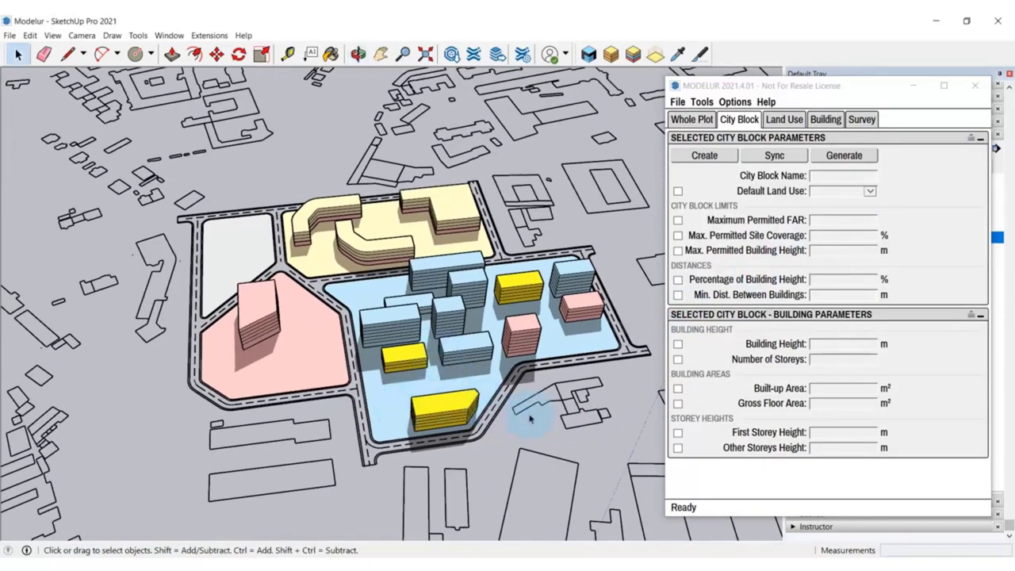
pyautogui.moveTo(532, 413); pyautogui.dragTo(407, 415, button='middle')
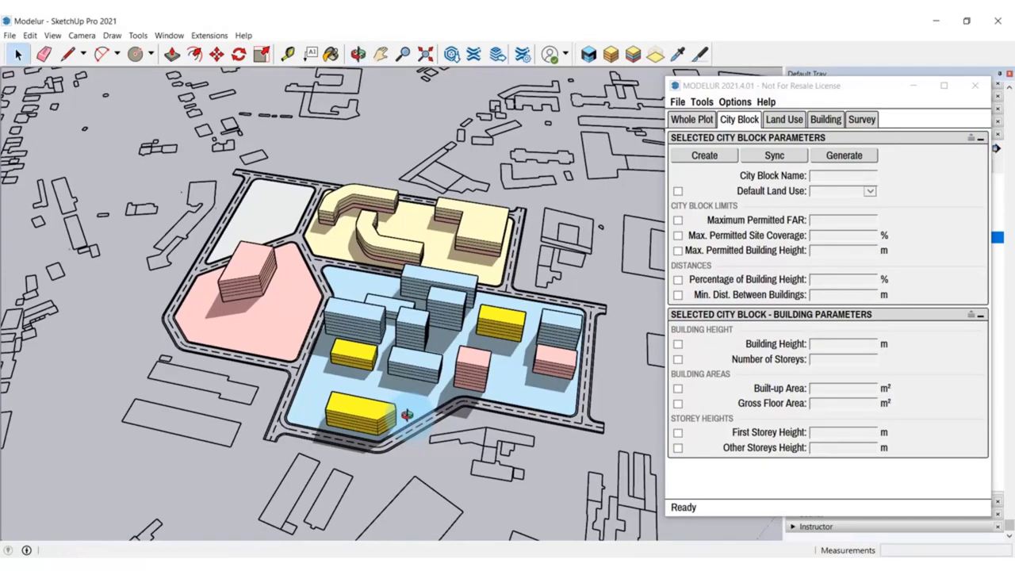
pyautogui.click(860, 119)
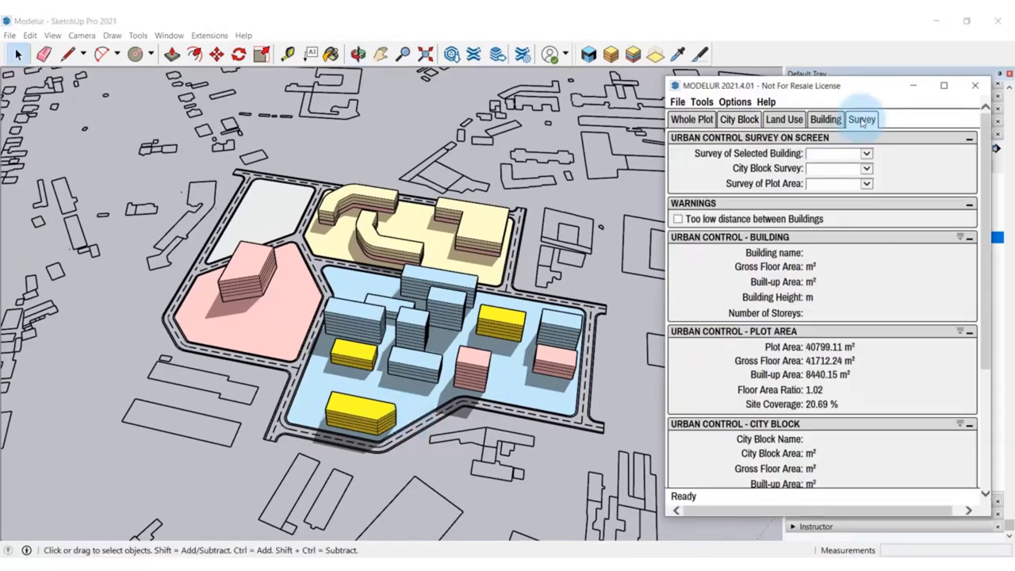
pyautogui.click(867, 168)
pyautogui.click(833, 182)
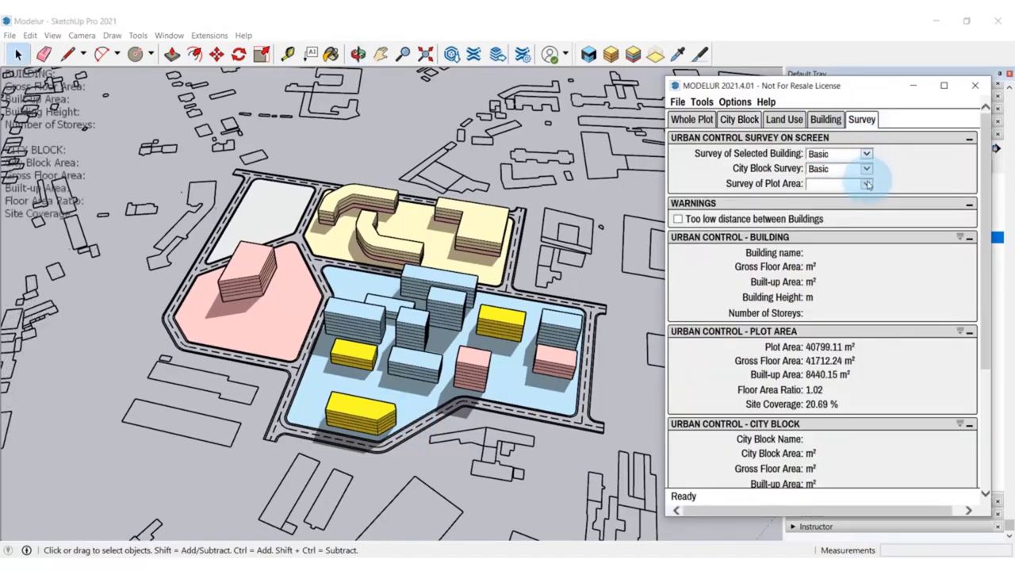
pyautogui.click(866, 183)
pyautogui.click(832, 197)
# Step: Select the pink block and several buildings to read their survey figures
pyautogui.scroll(-6, 491, 382)
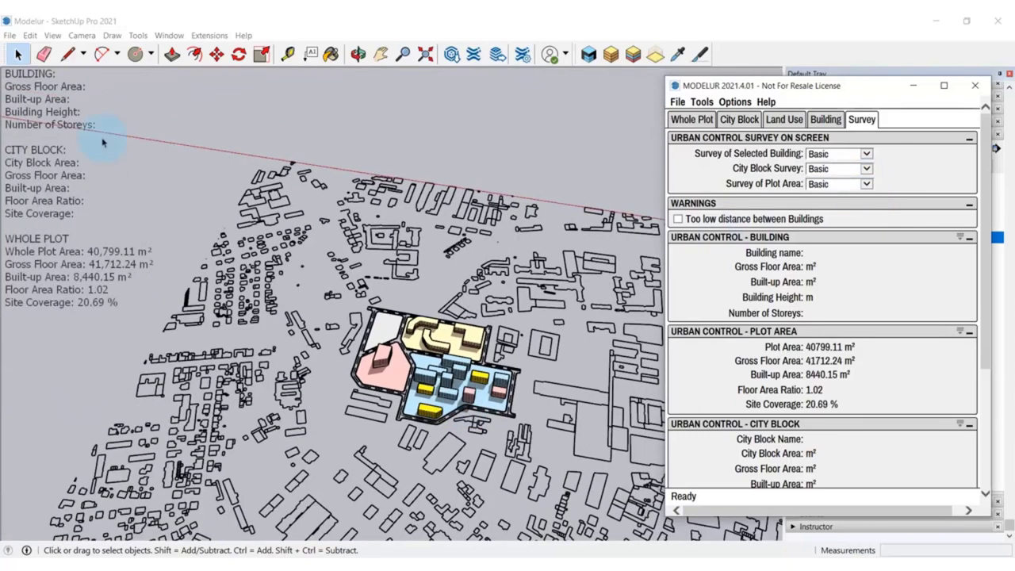
pyautogui.click(355, 352)
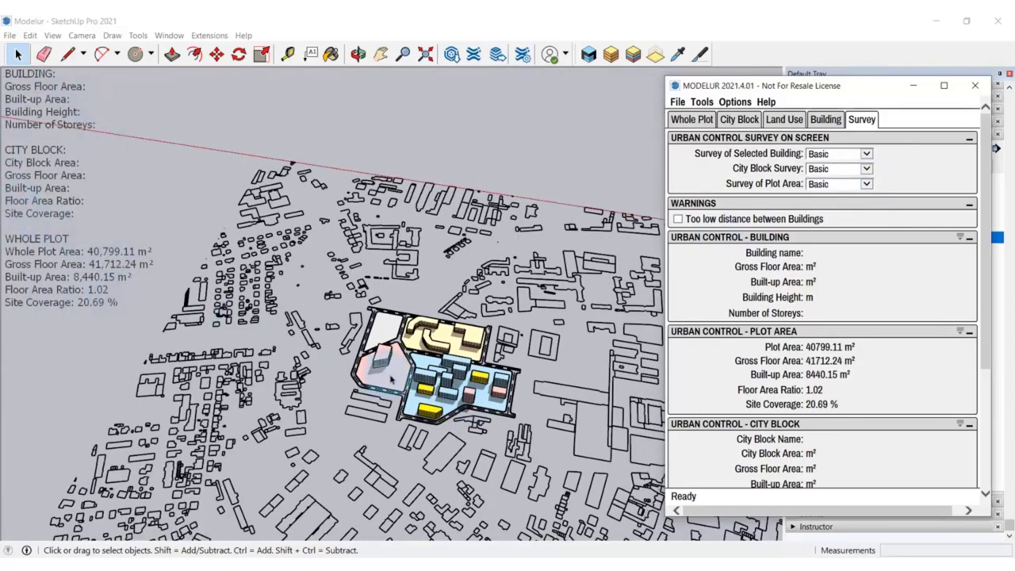
pyautogui.click(434, 343)
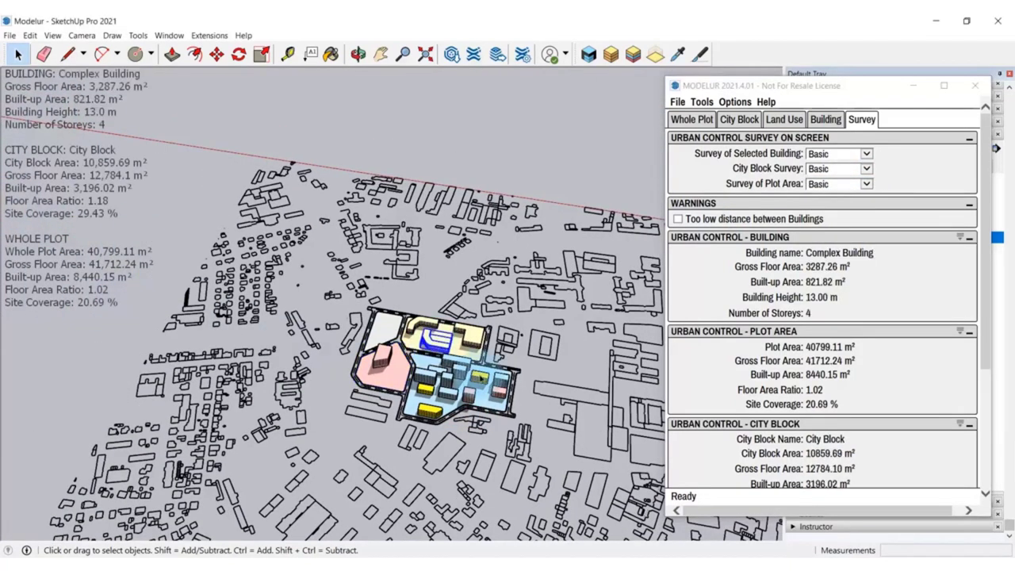
pyautogui.click(480, 381)
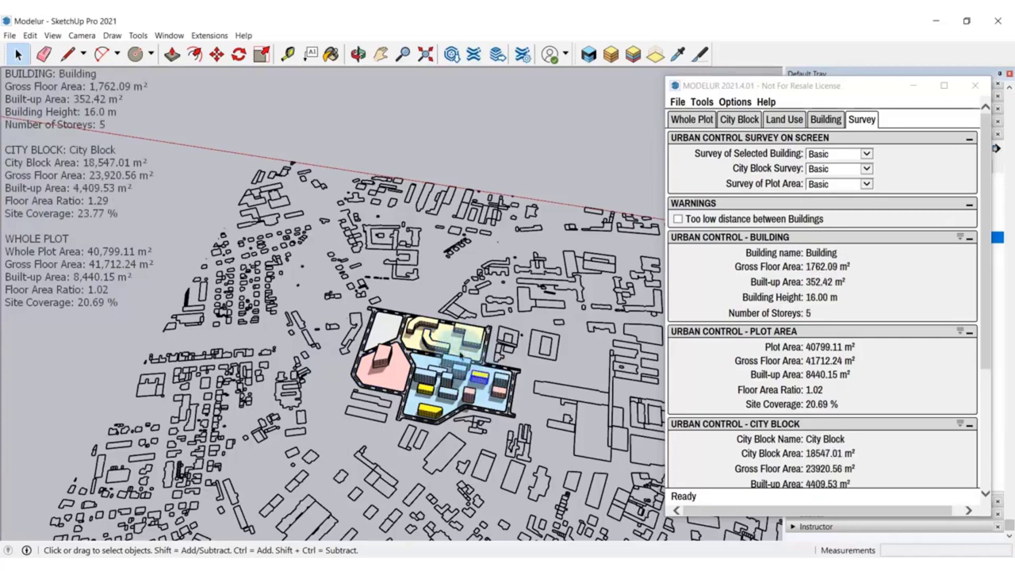
pyautogui.click(466, 339)
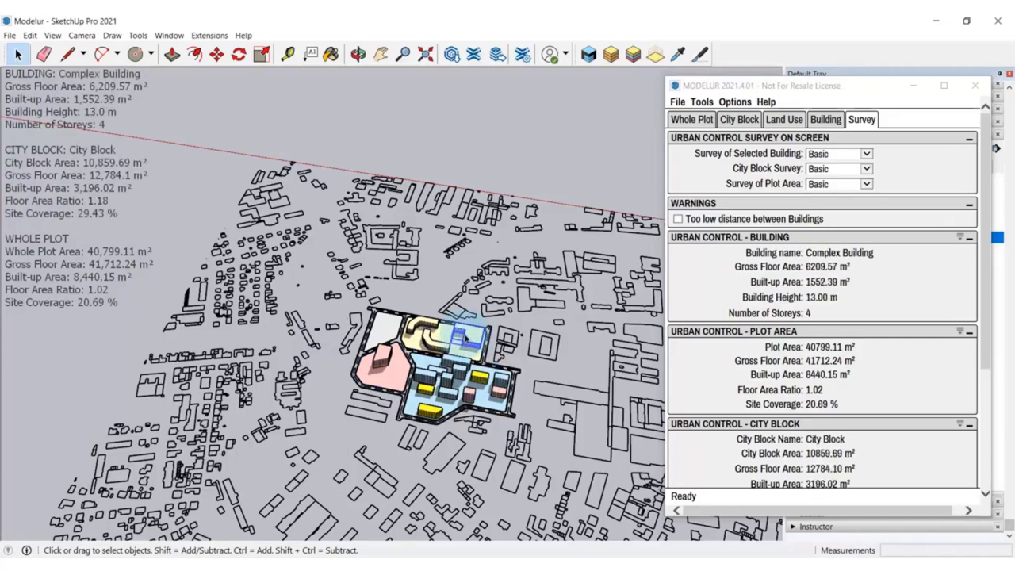
# Step: Zoom in on the yellow plot and select the left L-shaped Complex Building
pyautogui.moveTo(466, 339); pyautogui.dragTo(444, 348, button='middle')
pyautogui.scroll(6, 350, 366)
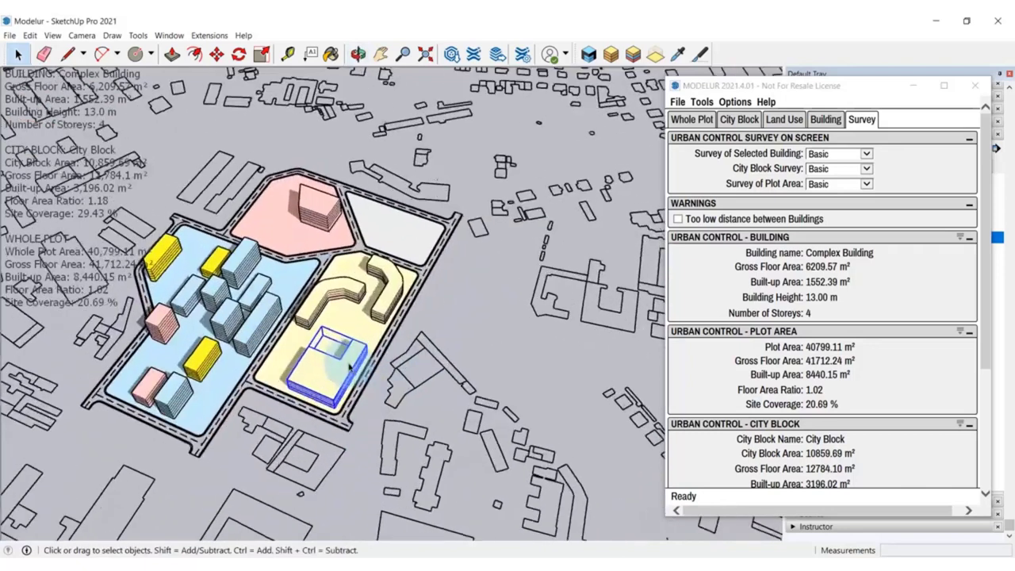
pyautogui.moveTo(350, 366)
pyautogui.mouseDown(button='middle')
pyautogui.moveTo(254, 373)
pyautogui.moveTo(430, 382)
pyautogui.moveTo(363, 396)
pyautogui.mouseUp(button='middle')
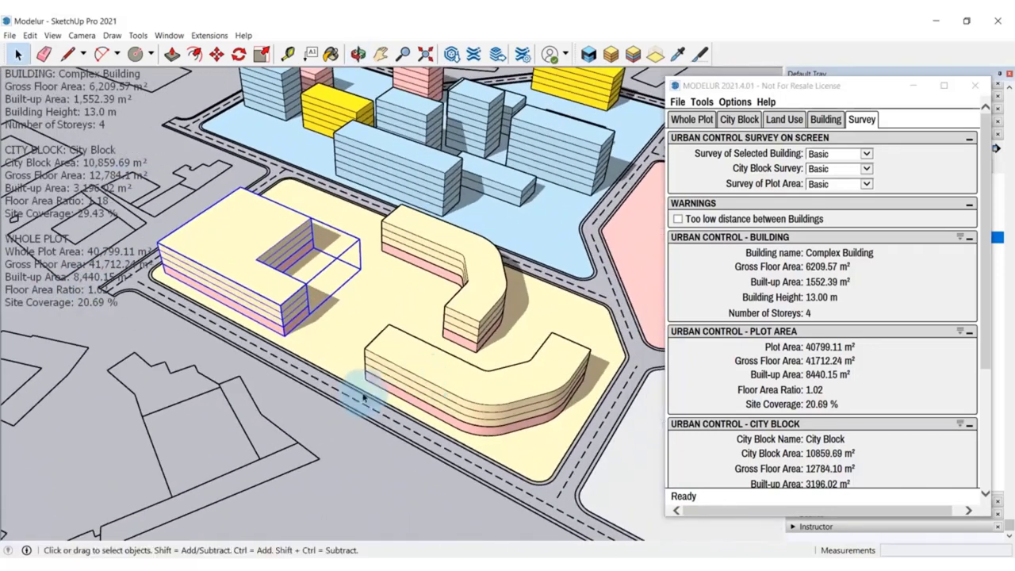
pyautogui.click(317, 416)
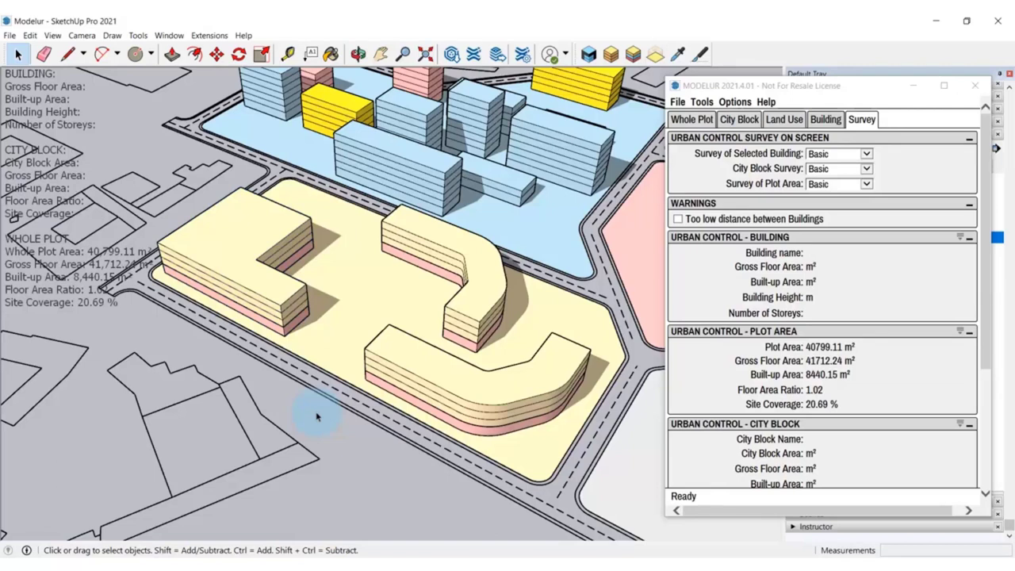
pyautogui.click(285, 321)
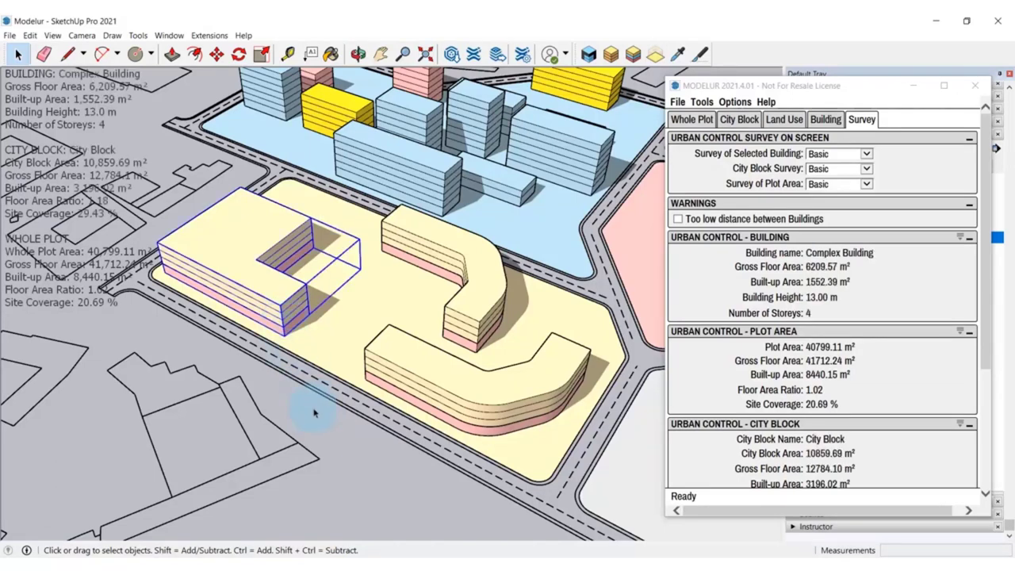
pyautogui.moveTo(317, 363); pyautogui.dragTo(527, 139, button='middle')
pyautogui.scroll(3, 261, 178)
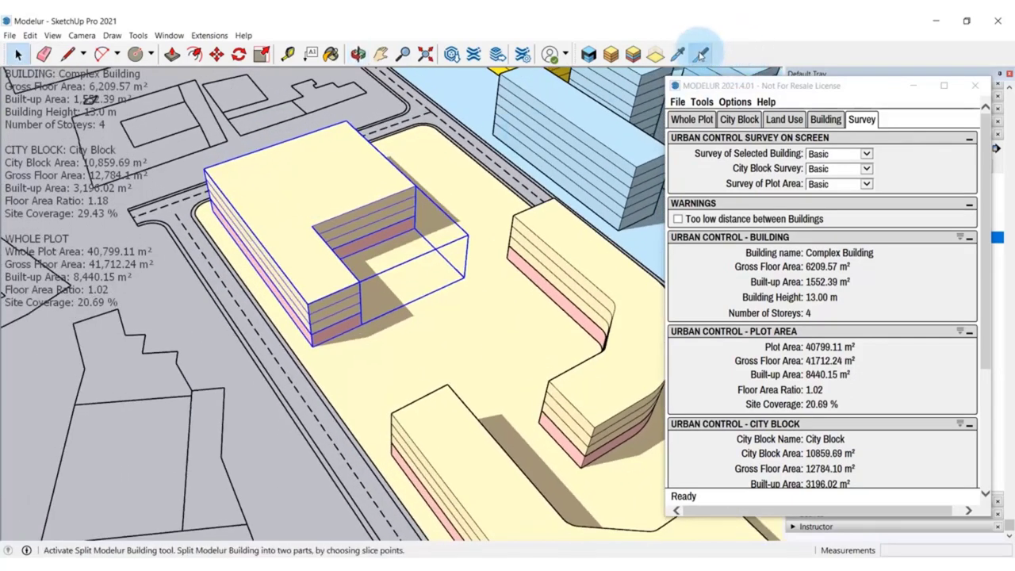
# Step: Split the L-shaped building with Modelur's Split Building tool, removing its back wing
pyautogui.click(700, 53)
pyautogui.click(354, 209)
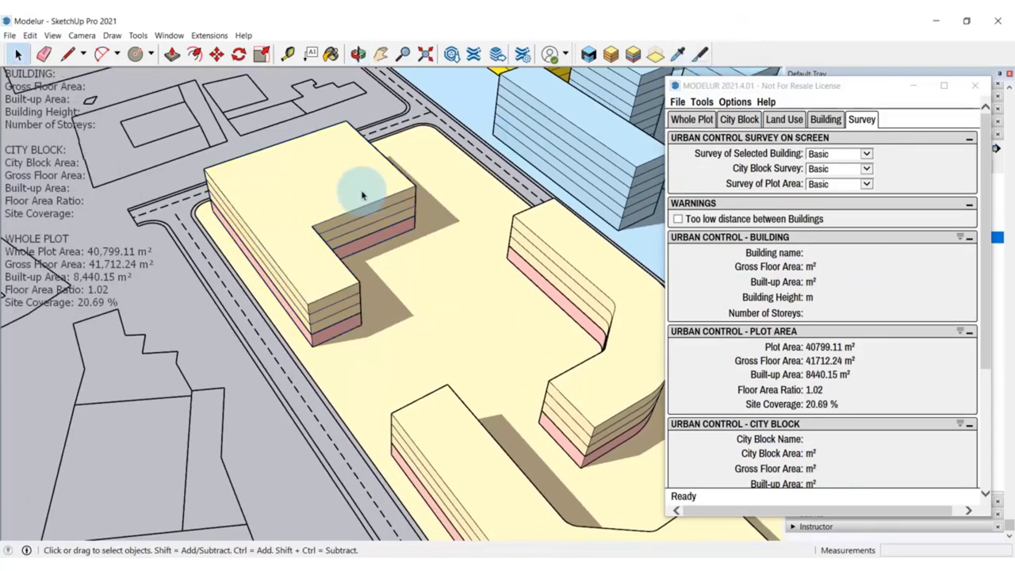
pyautogui.click(702, 54)
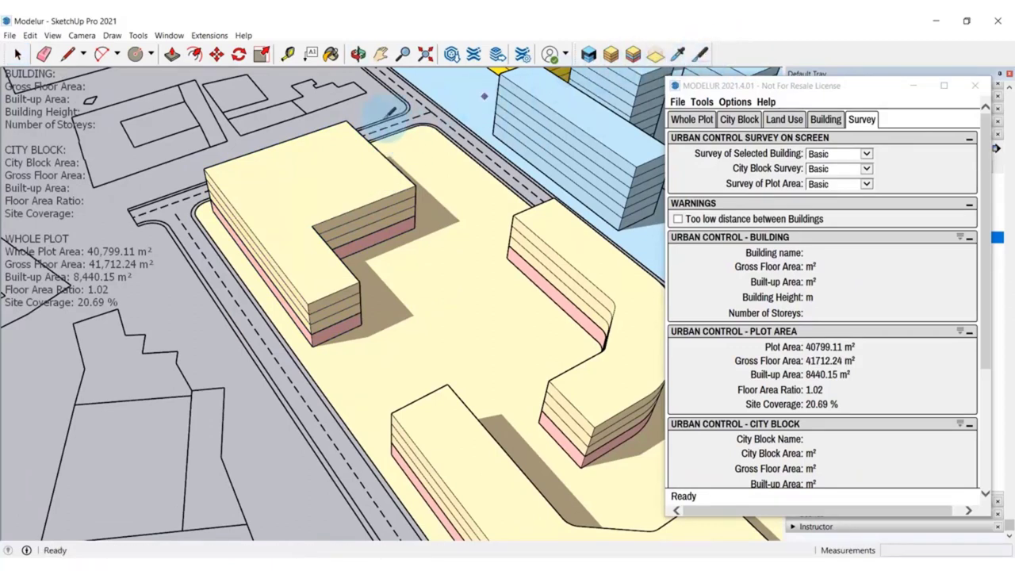
pyautogui.click(321, 128)
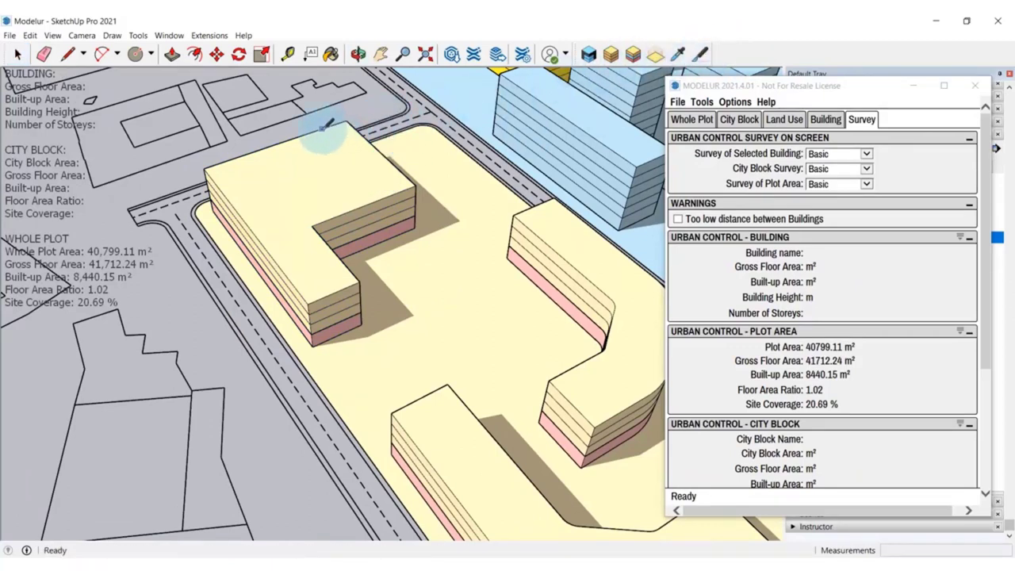
pyautogui.click(356, 218)
pyautogui.click(372, 178)
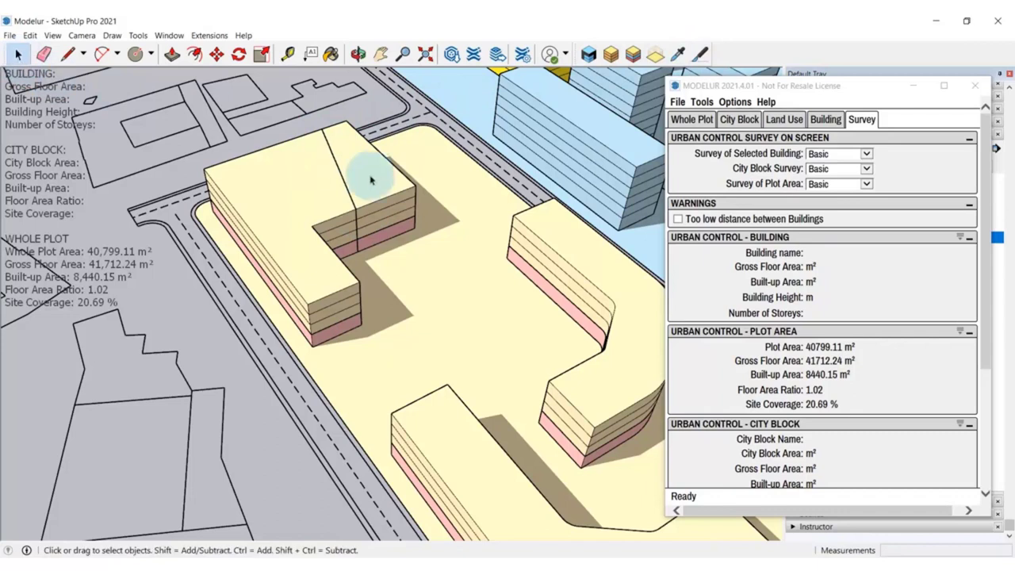
# Step: Open the curved building and Push/Pull its end's top face down into a step
pyautogui.moveTo(353, 383); pyautogui.dragTo(399, 356, button='middle')
pyautogui.scroll(3, 562, 344)
pyautogui.tripleClick(566, 340)
pyautogui.press('Escape')
pyautogui.press('p')
pyautogui.moveTo(614, 328); pyautogui.dragTo(553, 359)
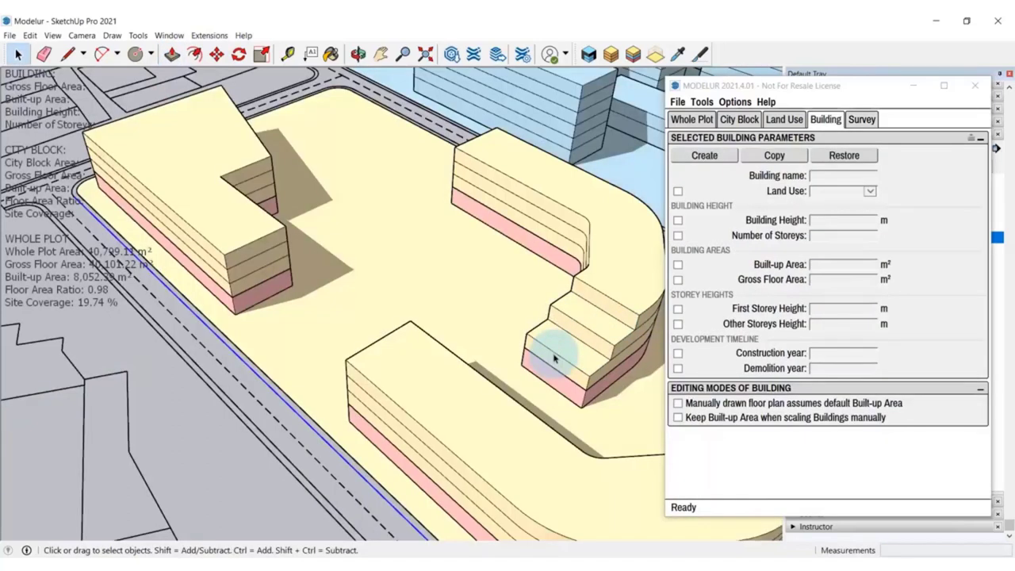
# Step: Assign a new land use to the curved building's lower block
pyautogui.moveTo(554, 358); pyautogui.dragTo(528, 361, button='middle')
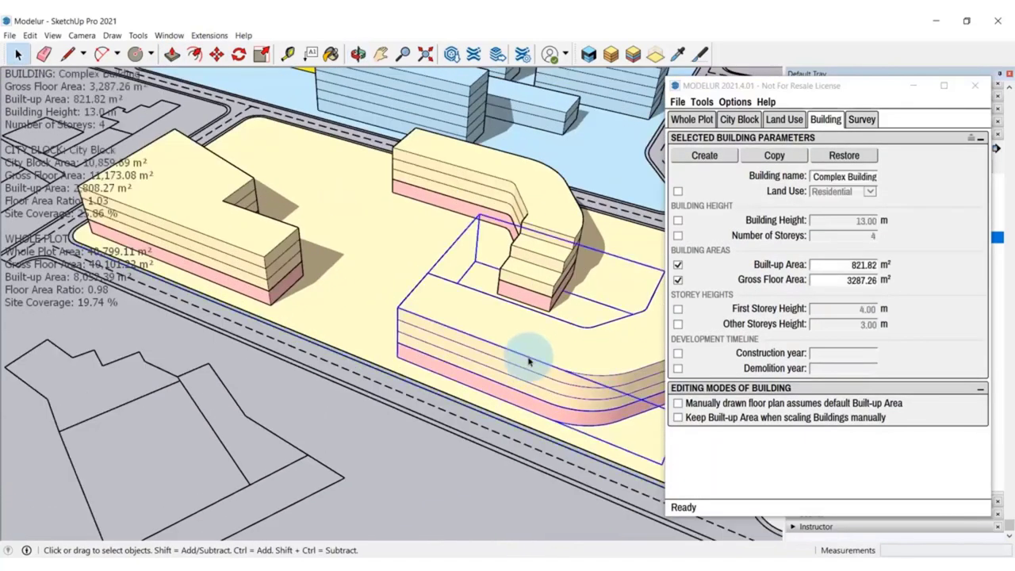
pyautogui.doubleClick(528, 361)
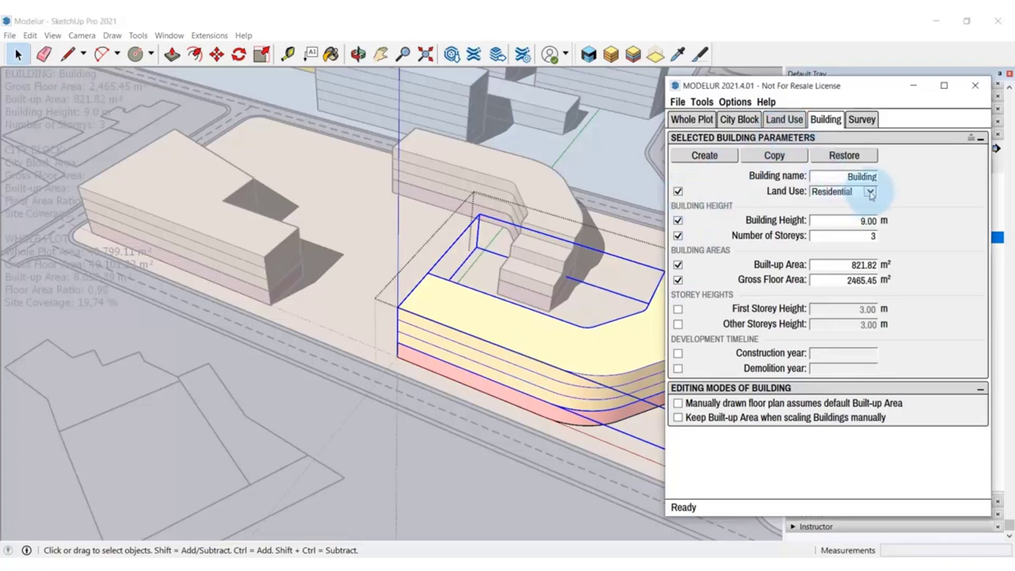
pyautogui.click(869, 193)
pyautogui.click(842, 157)
pyautogui.click(258, 365)
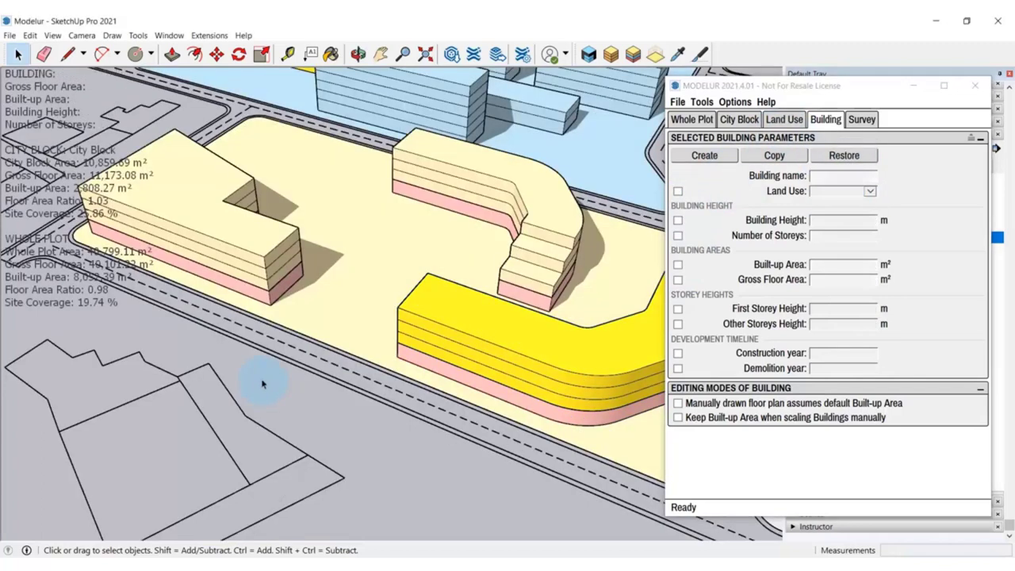
# Step: Make the left building two storeys with Industry land use
pyautogui.click(272, 258)
pyautogui.doubleClick(272, 258)
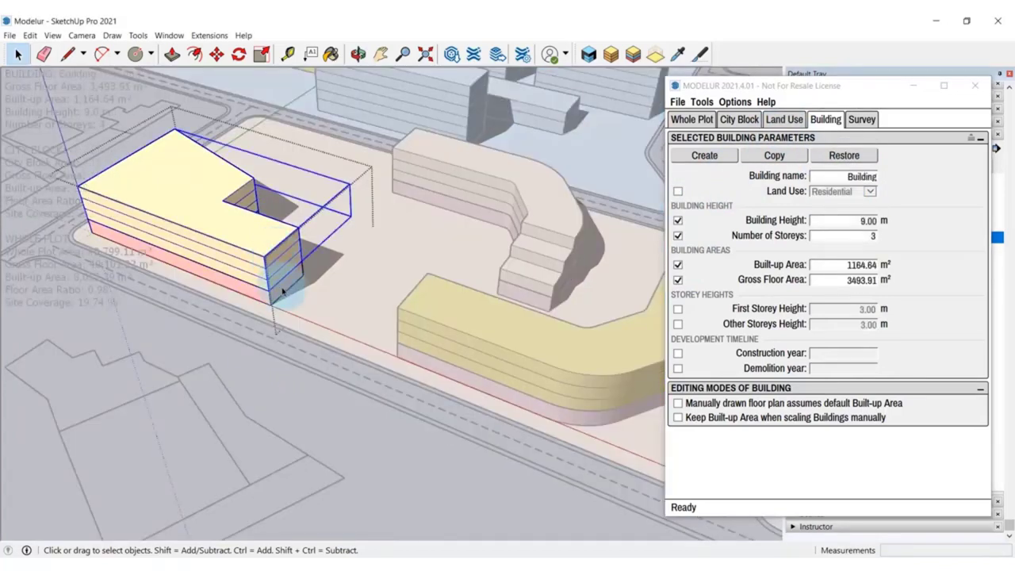
pyautogui.doubleClick(870, 236)
pyautogui.write('2')
pyautogui.press('Return')
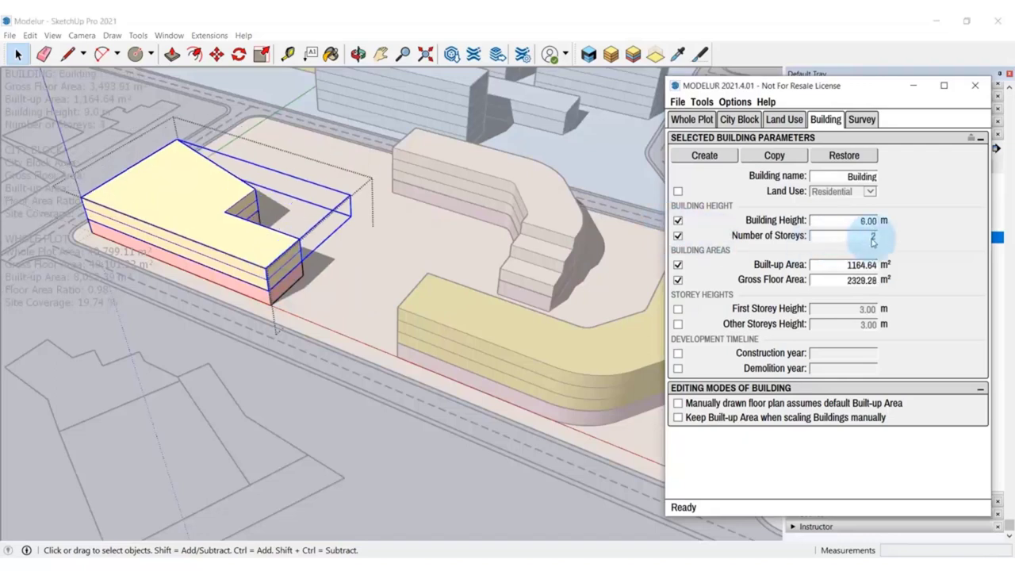
pyautogui.click(869, 192)
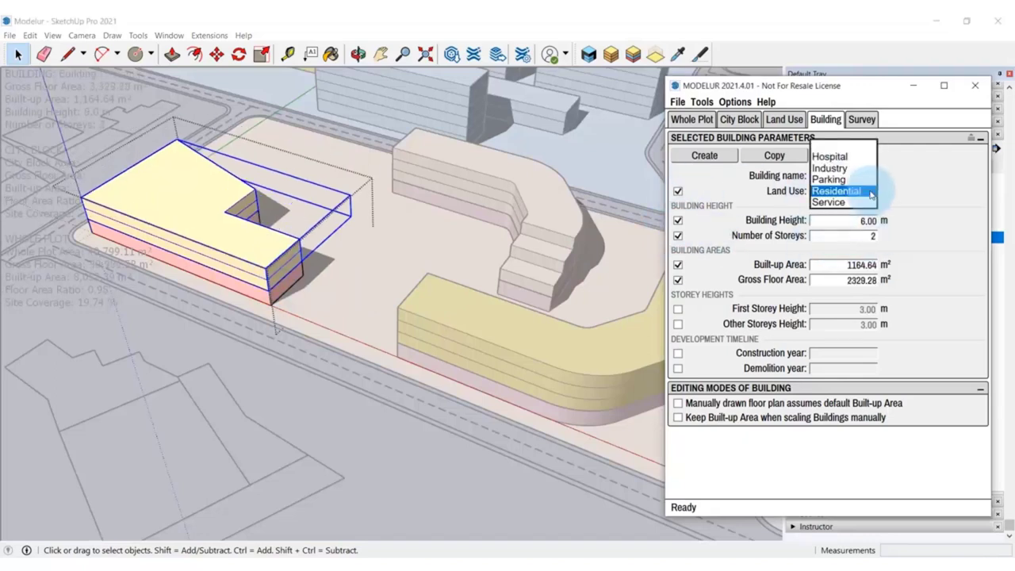
pyautogui.click(859, 169)
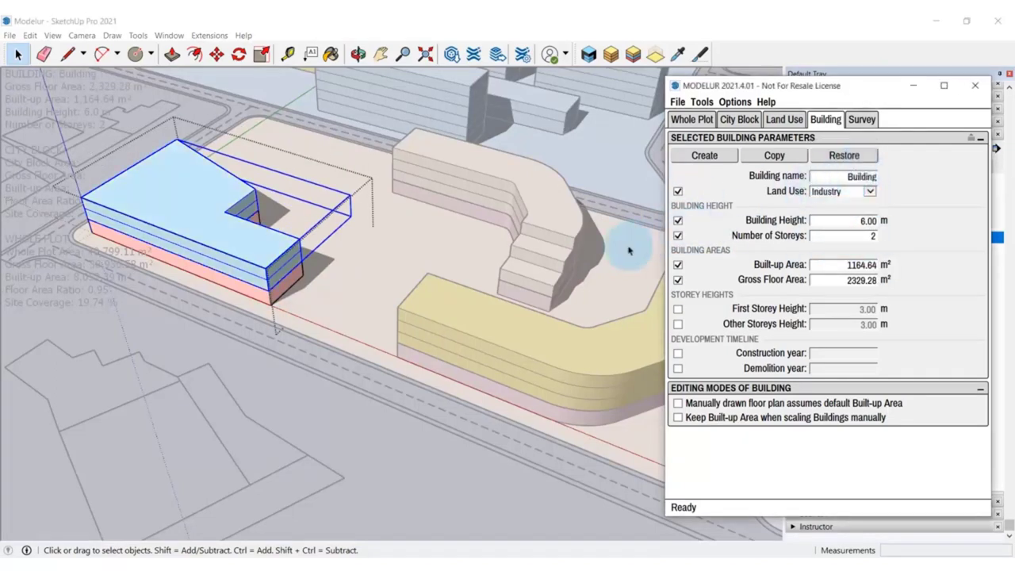
pyautogui.click(351, 360)
pyautogui.scroll(-4, 351, 358)
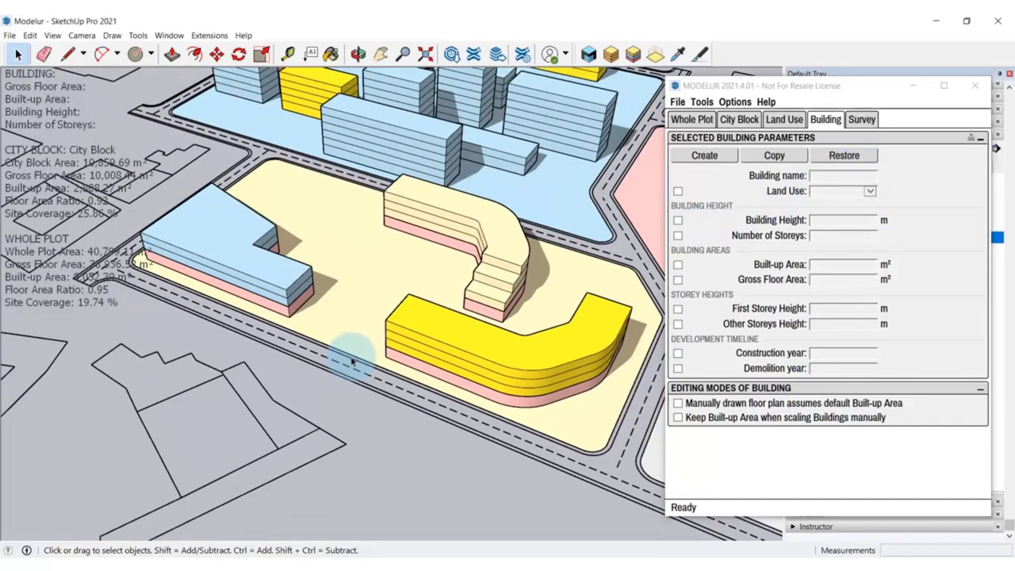
# Step: Scale the blue left building vertically by 2.00 to 19 m and 6 storeys
pyautogui.click(256, 270)
pyautogui.press('s')
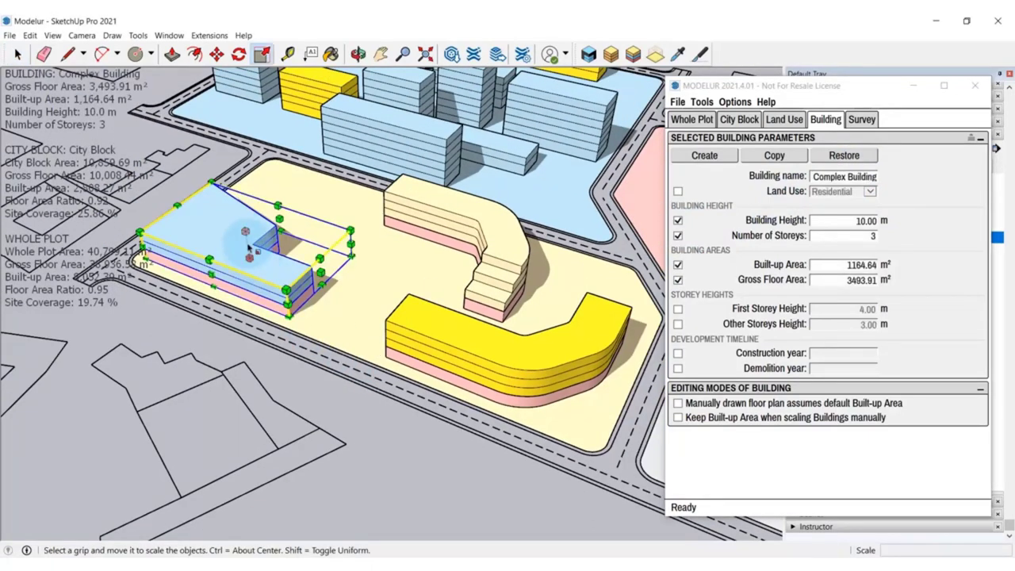
pyautogui.moveTo(245, 230); pyautogui.dragTo(240, 204)
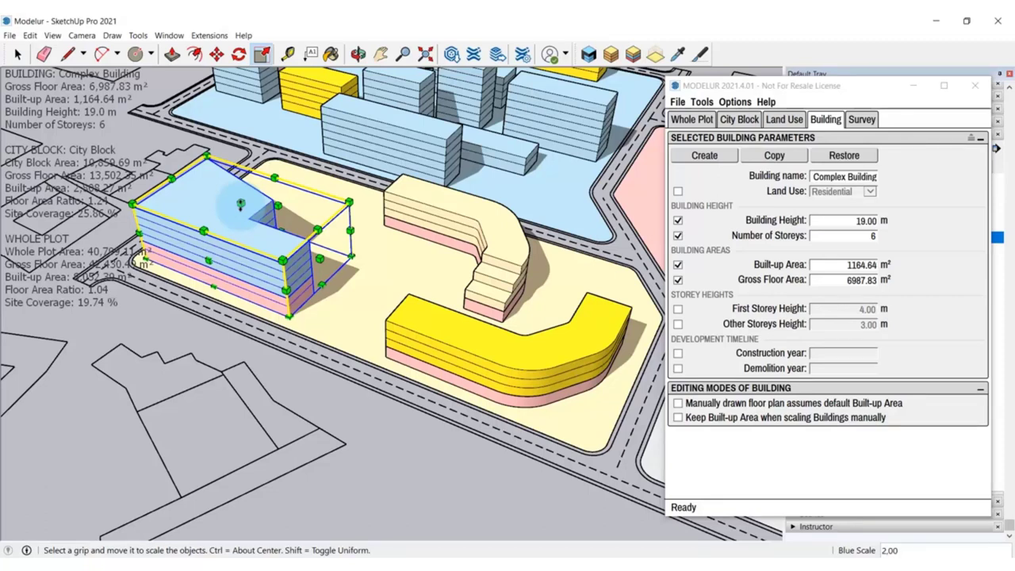
pyautogui.press('space')
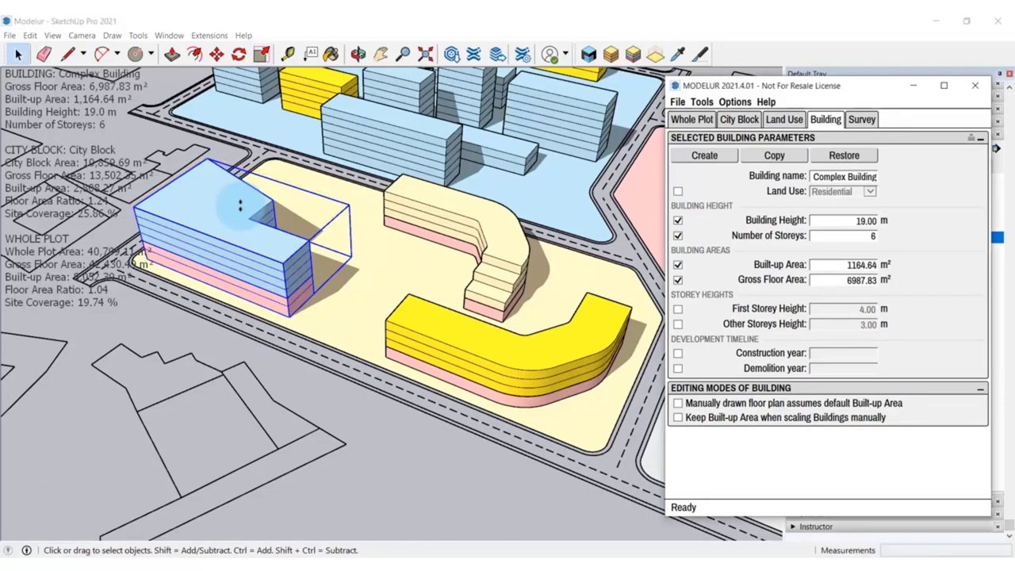